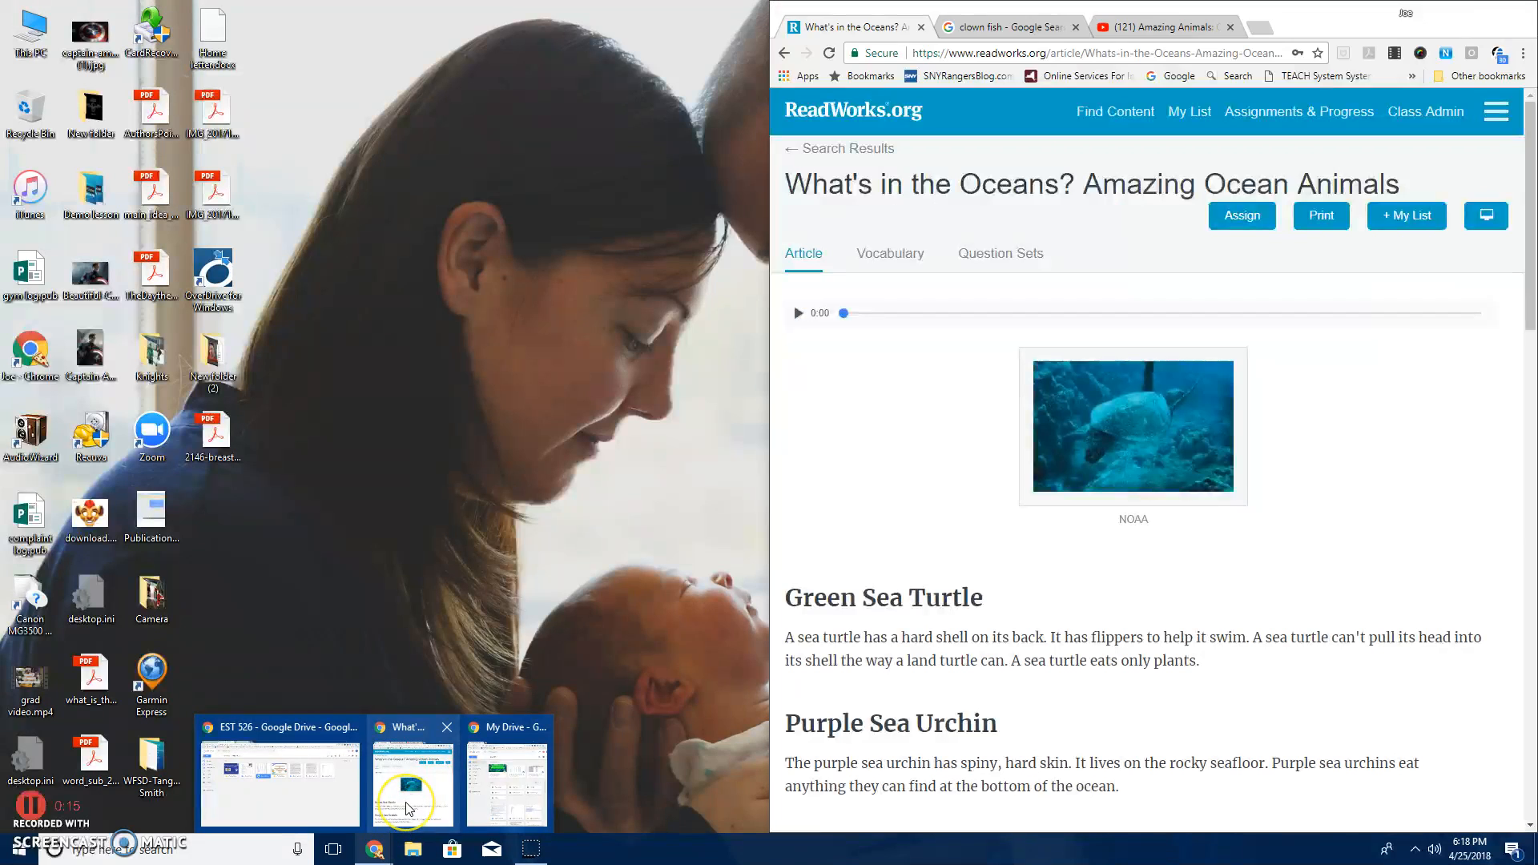
Step: Bring the browser window with the ReadWorks article "What's in the Oceans? Amazing Ocean Animals" to the front
left_click(393, 822)
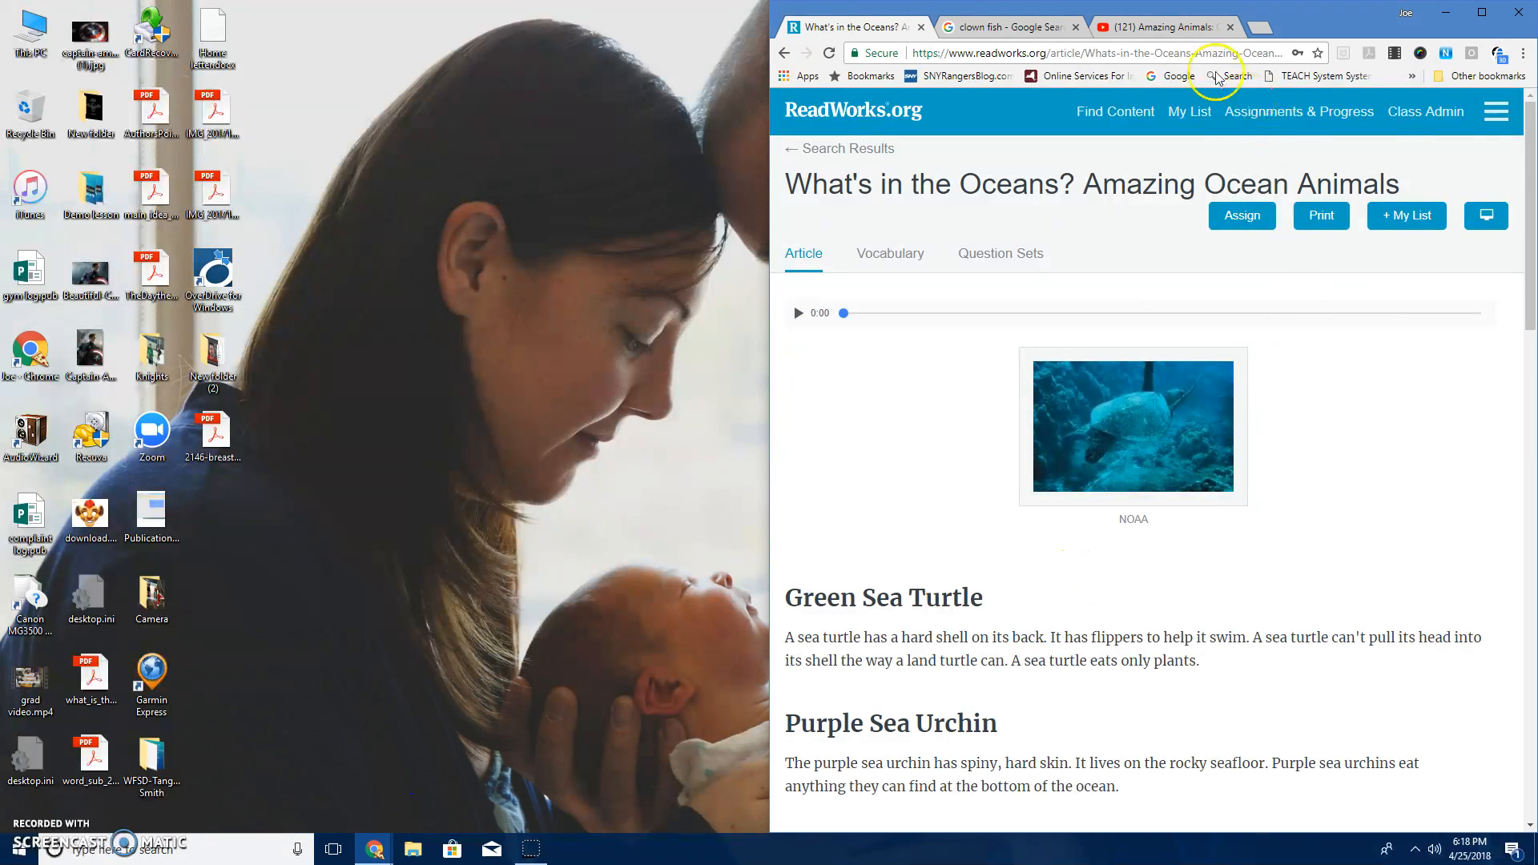
left_click(1534, 110)
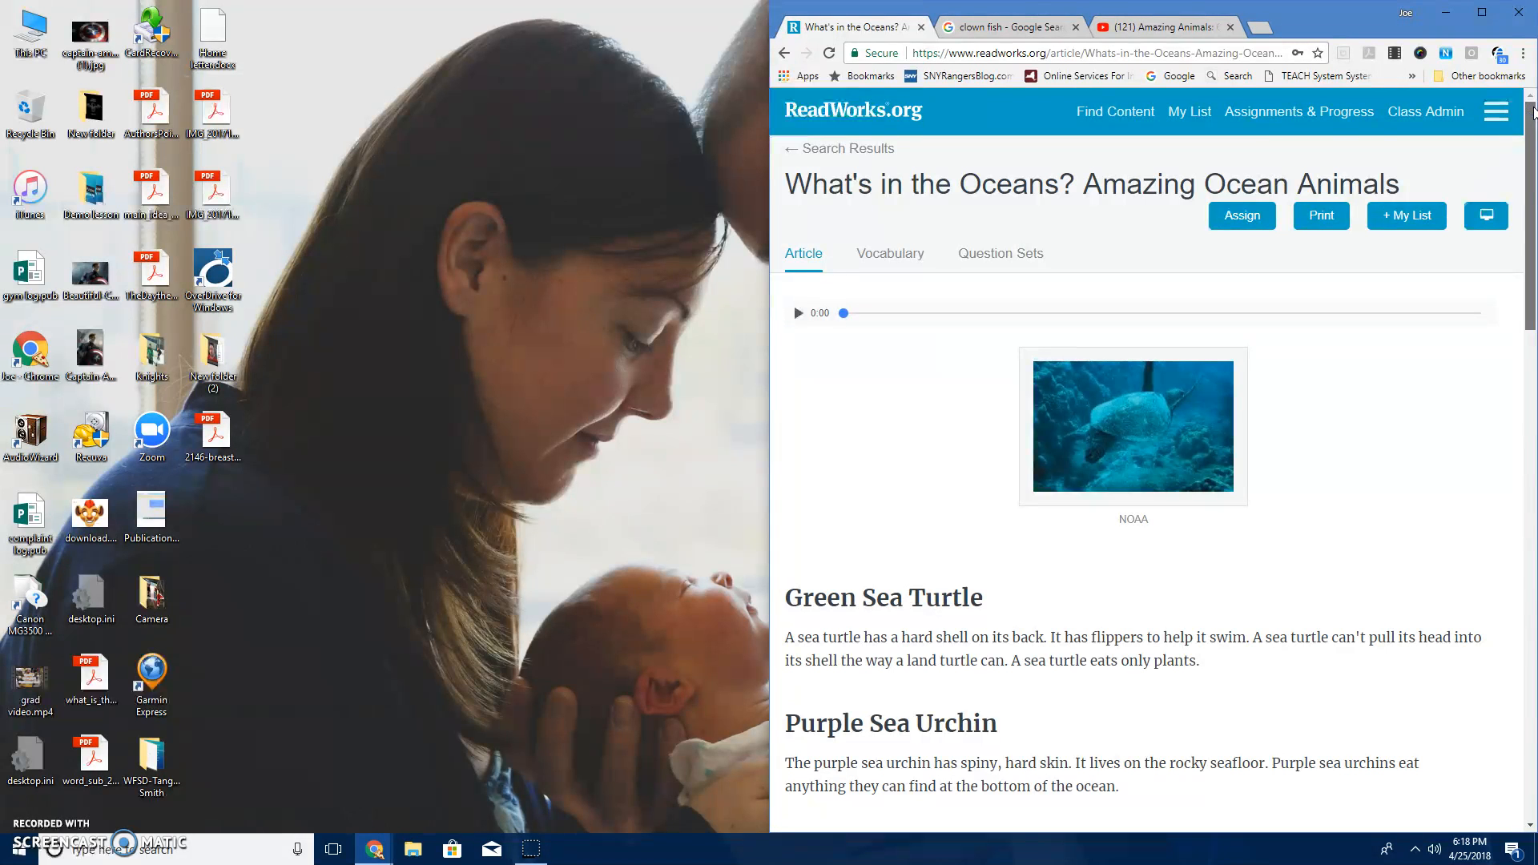
mouse_move(1533, 111)
left_mouse_down()
mouse_move(1533, 432)
mouse_move(1533, 114)
left_mouse_up()
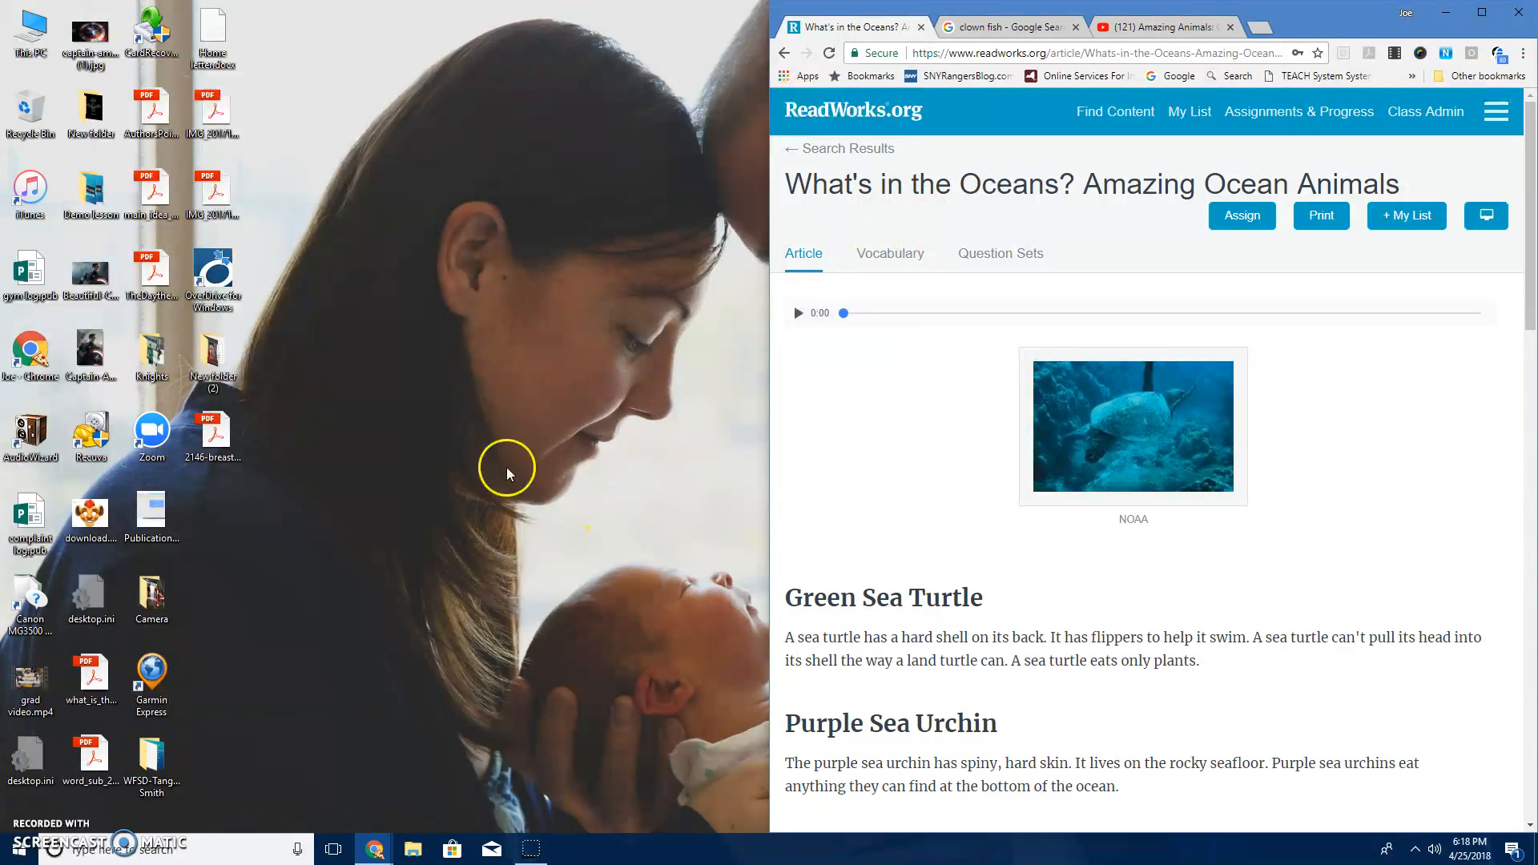
Step: Open a new Chrome window and snap it to the free half of the screen beside the article
double_click(27, 351)
left_click(1137, 64)
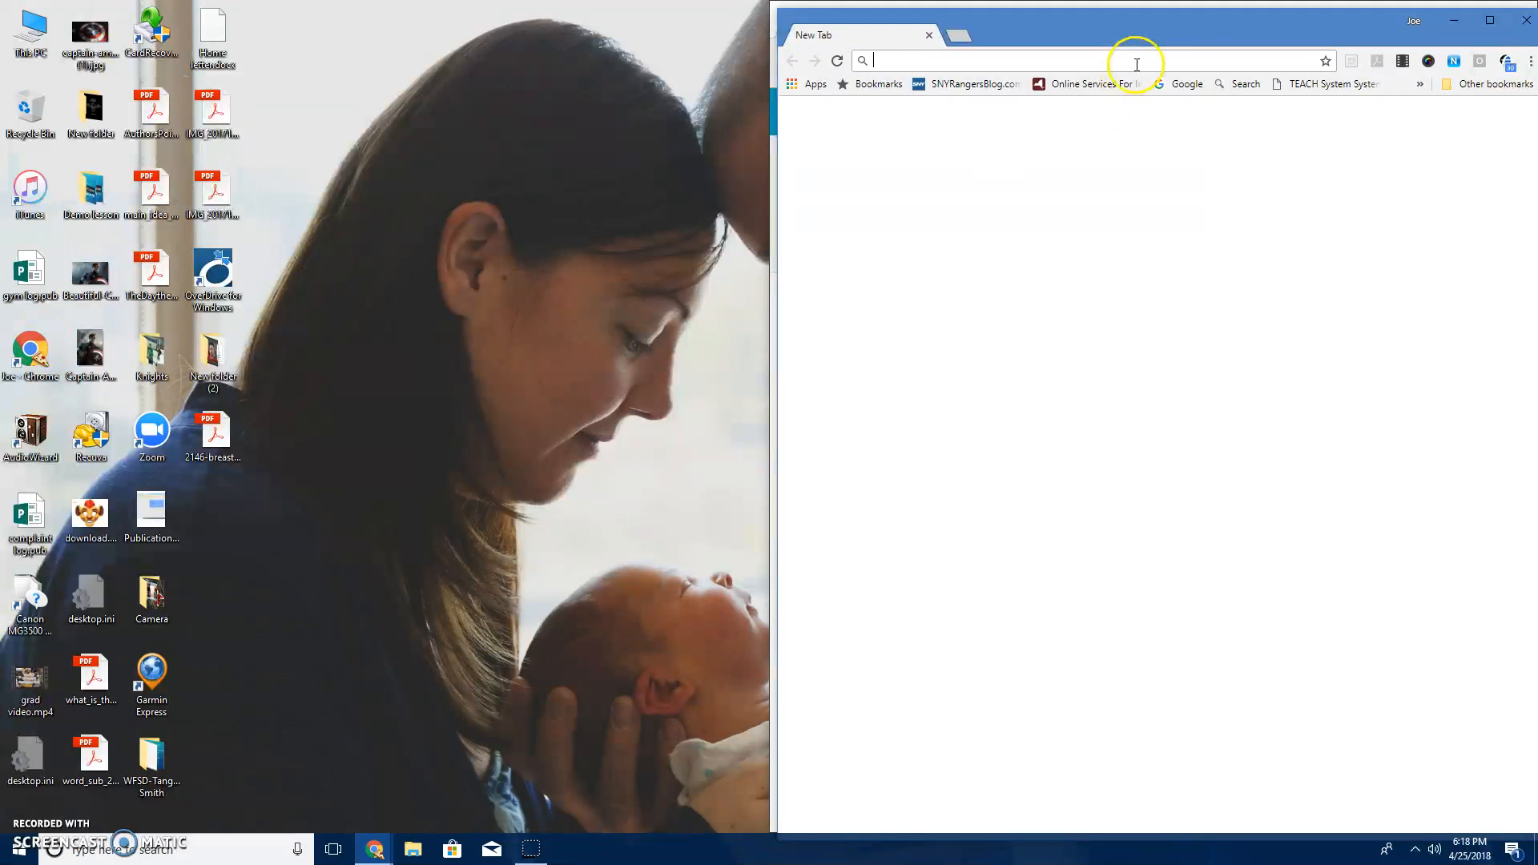
left_click_drag(1161, 30, 601, 34)
left_click_drag(738, 30, 2, 16)
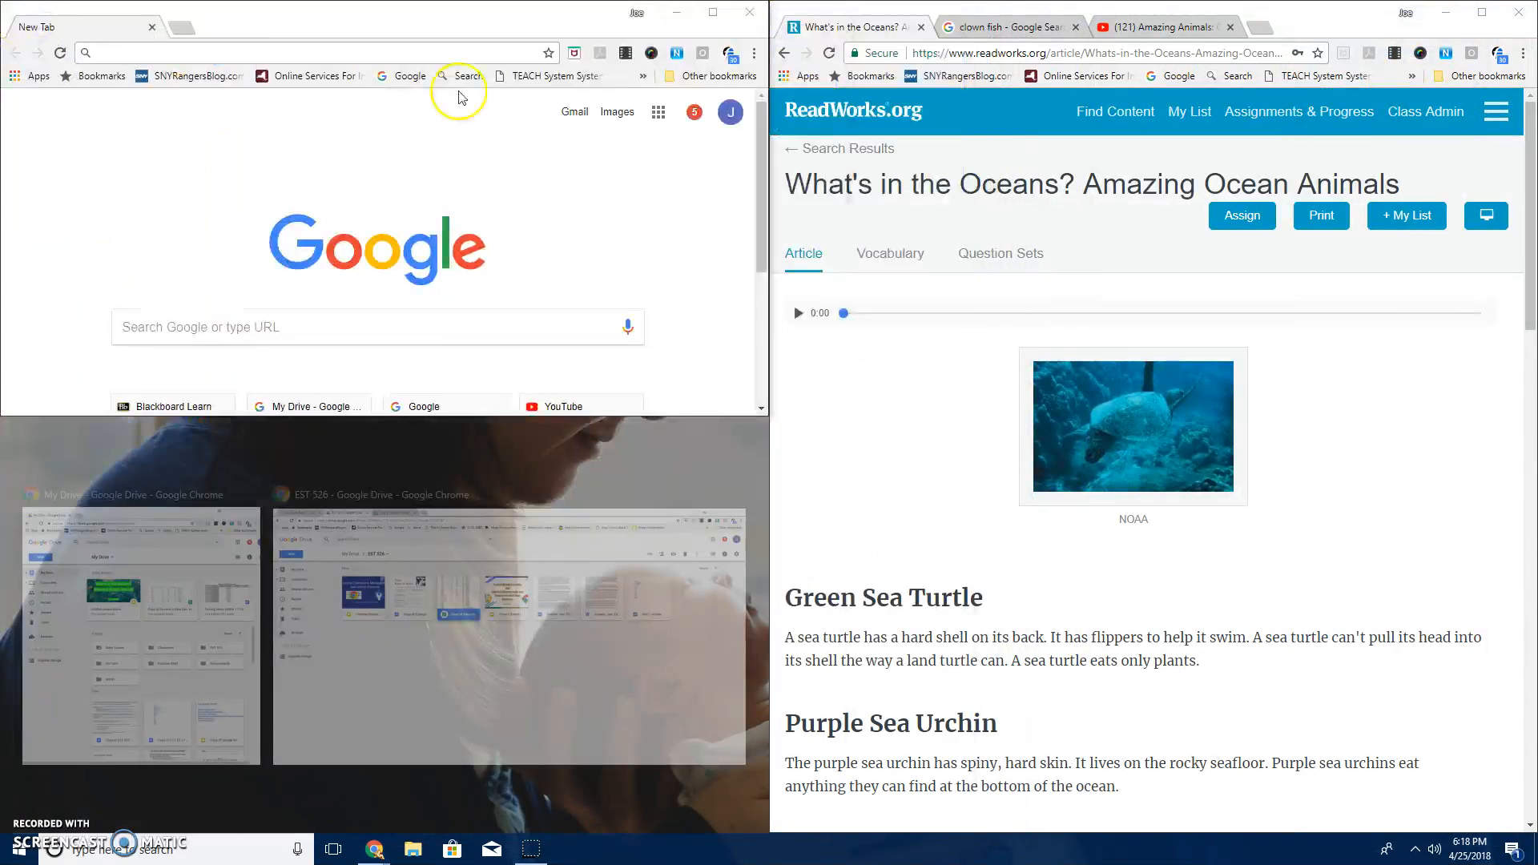
left_click_drag(573, 17, 2, 152)
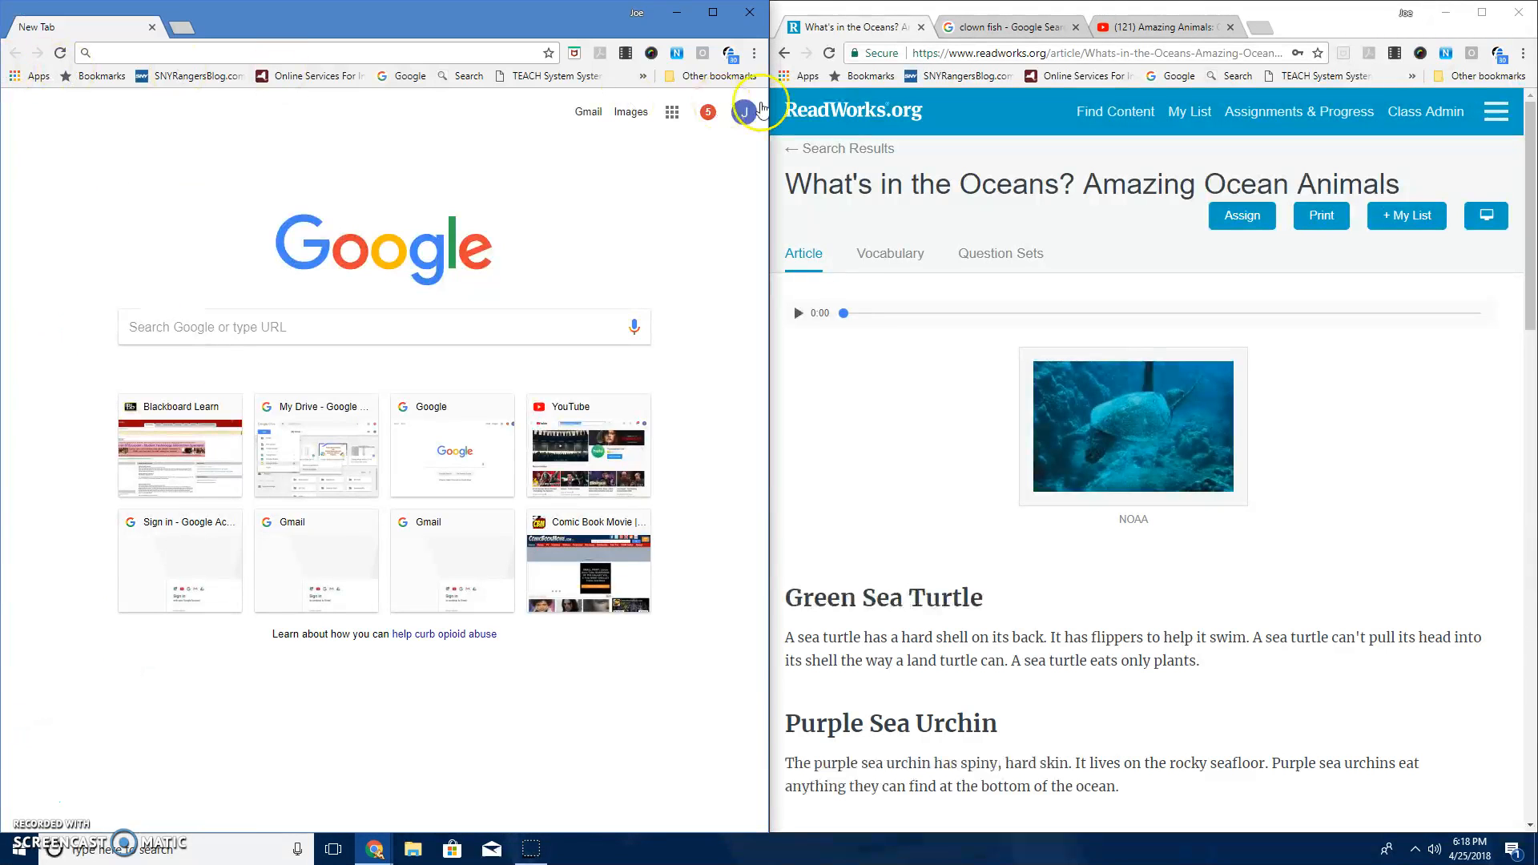
Step: Open Google Drive in the new window and create a new Google Slides presentation
left_click(672, 112)
left_click(614, 347)
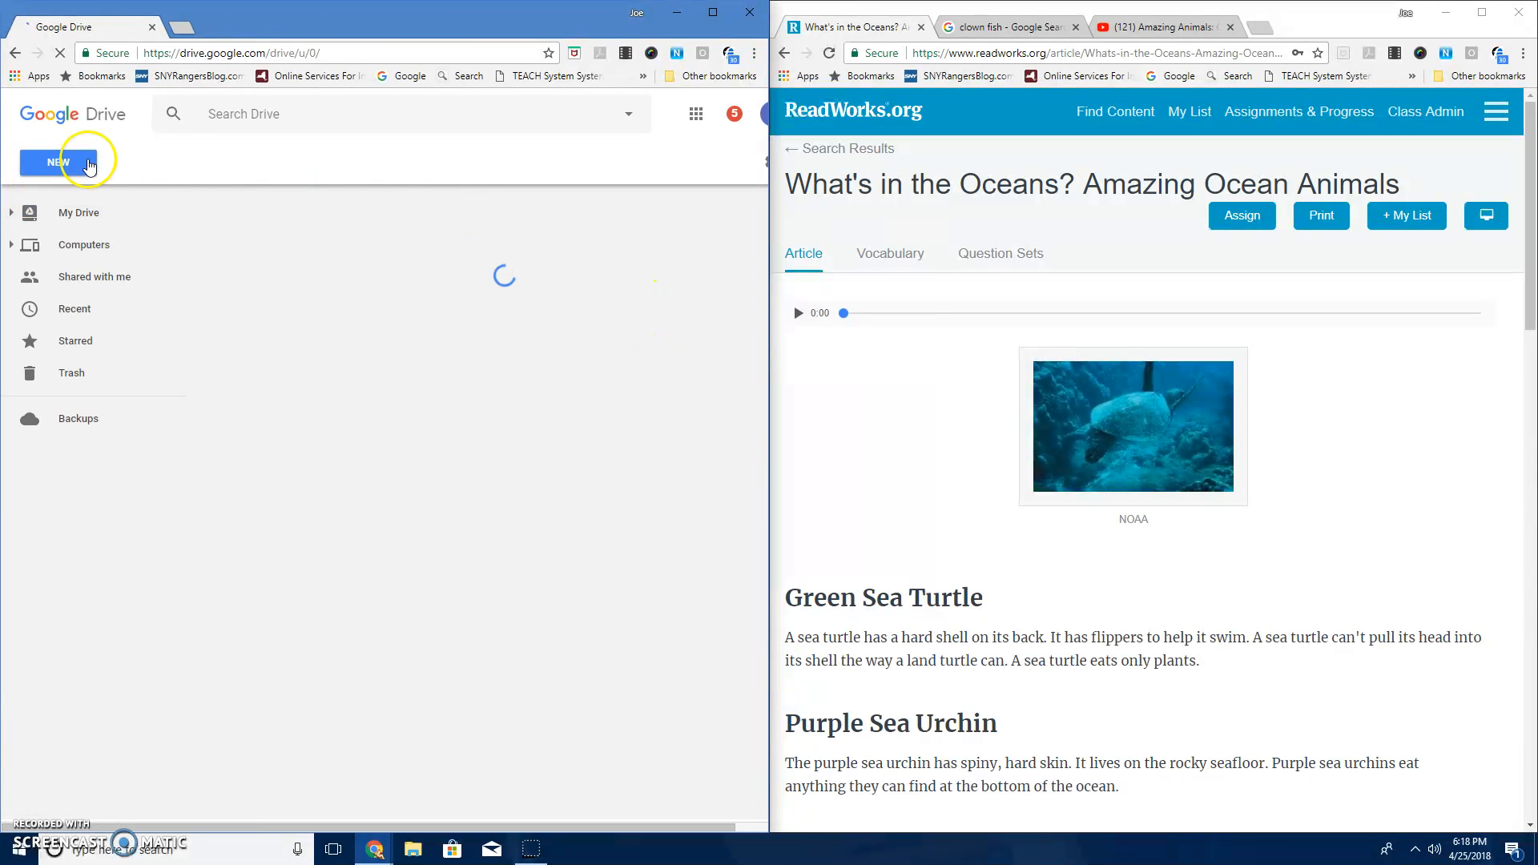
left_click(78, 166)
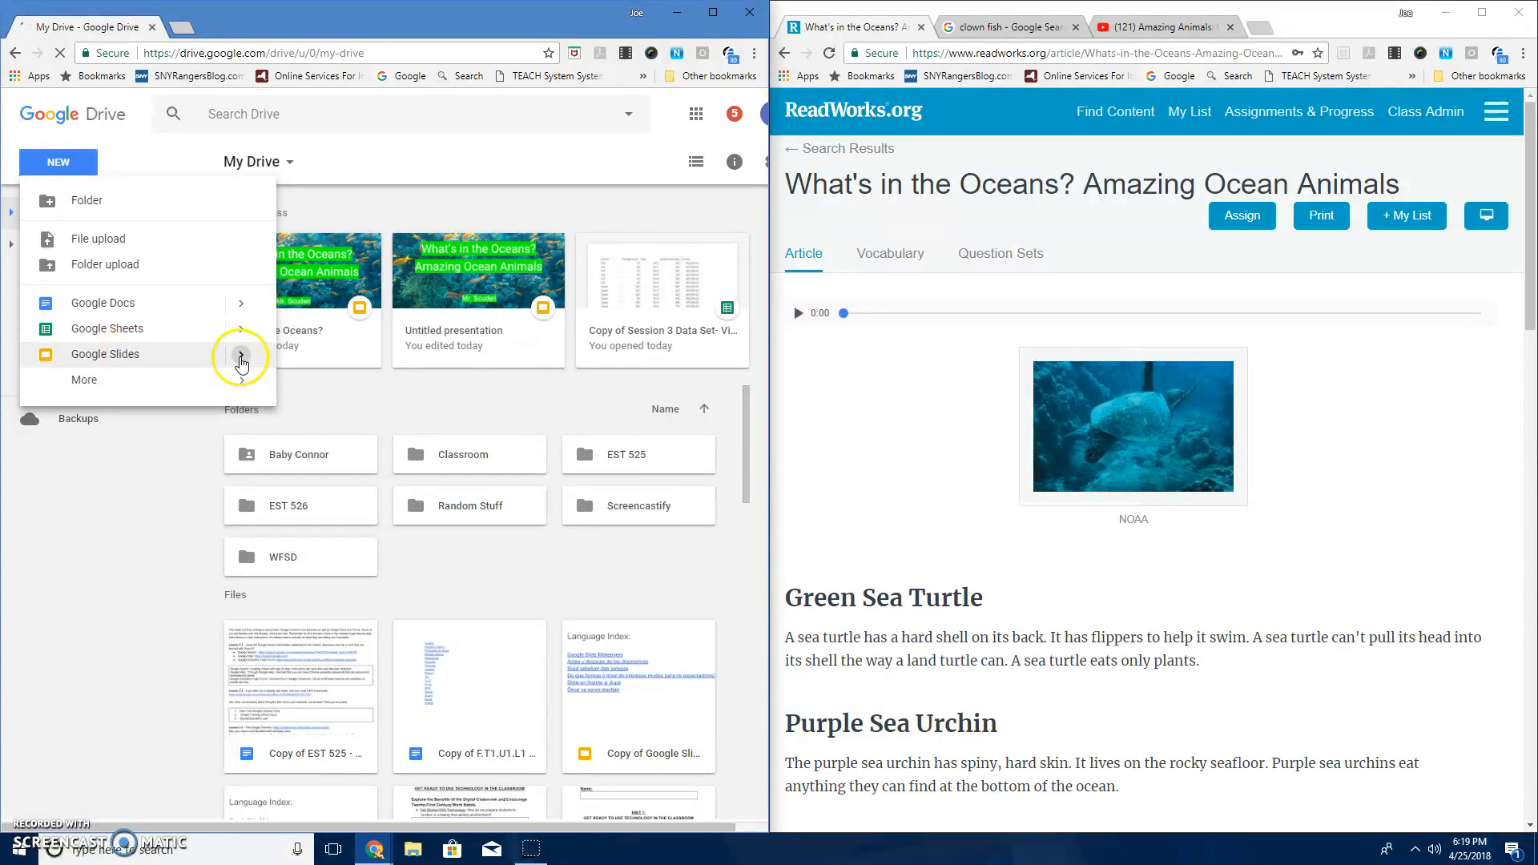
mouse_move(243, 360)
left_click(350, 368)
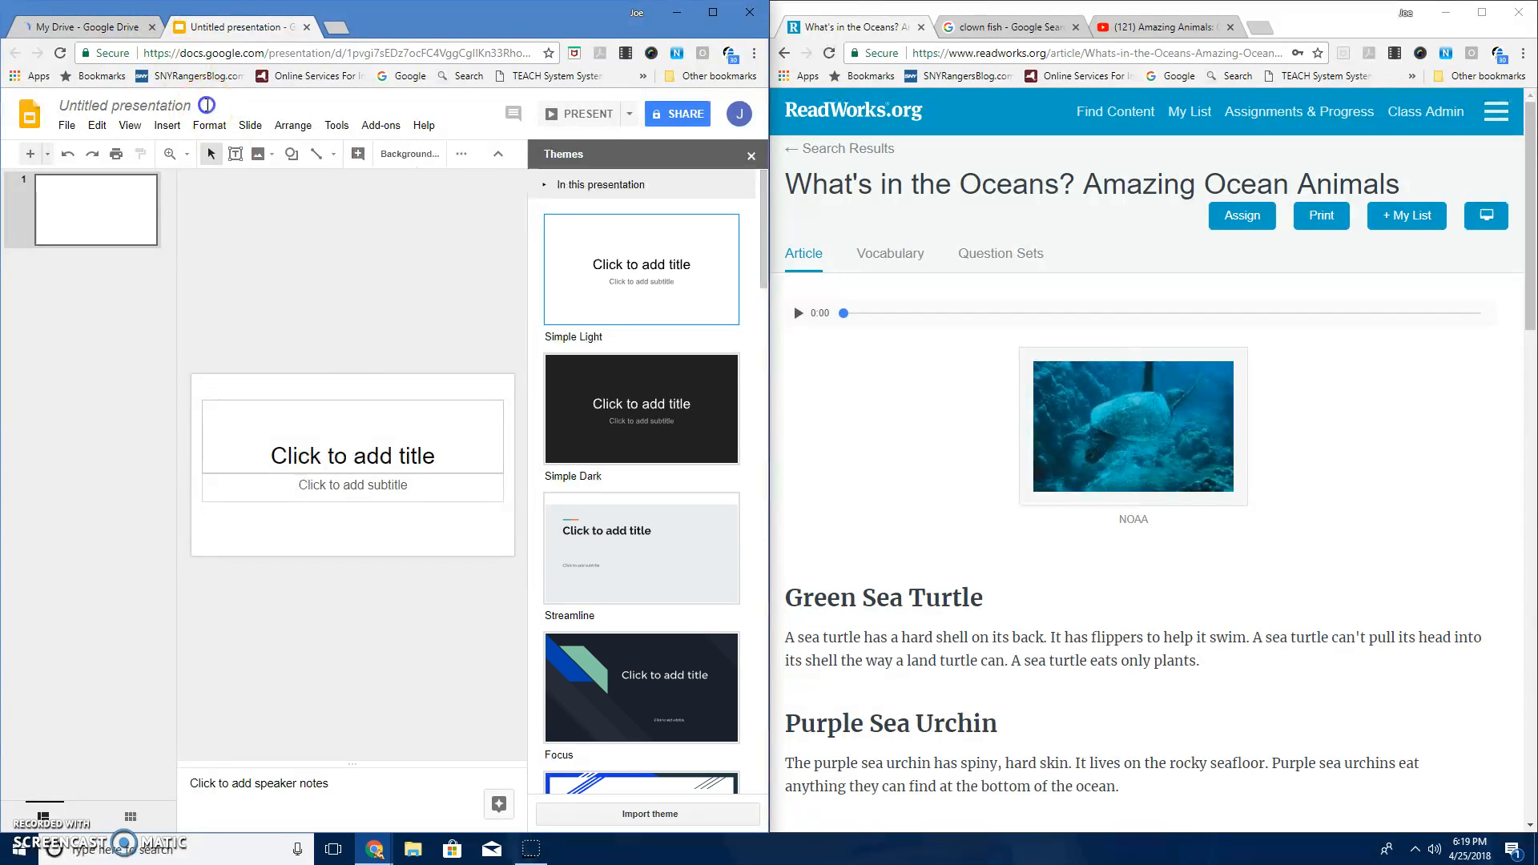
Step: Rename the presentation "What's in the Oceans" and close the theme choices
left_click(191, 107)
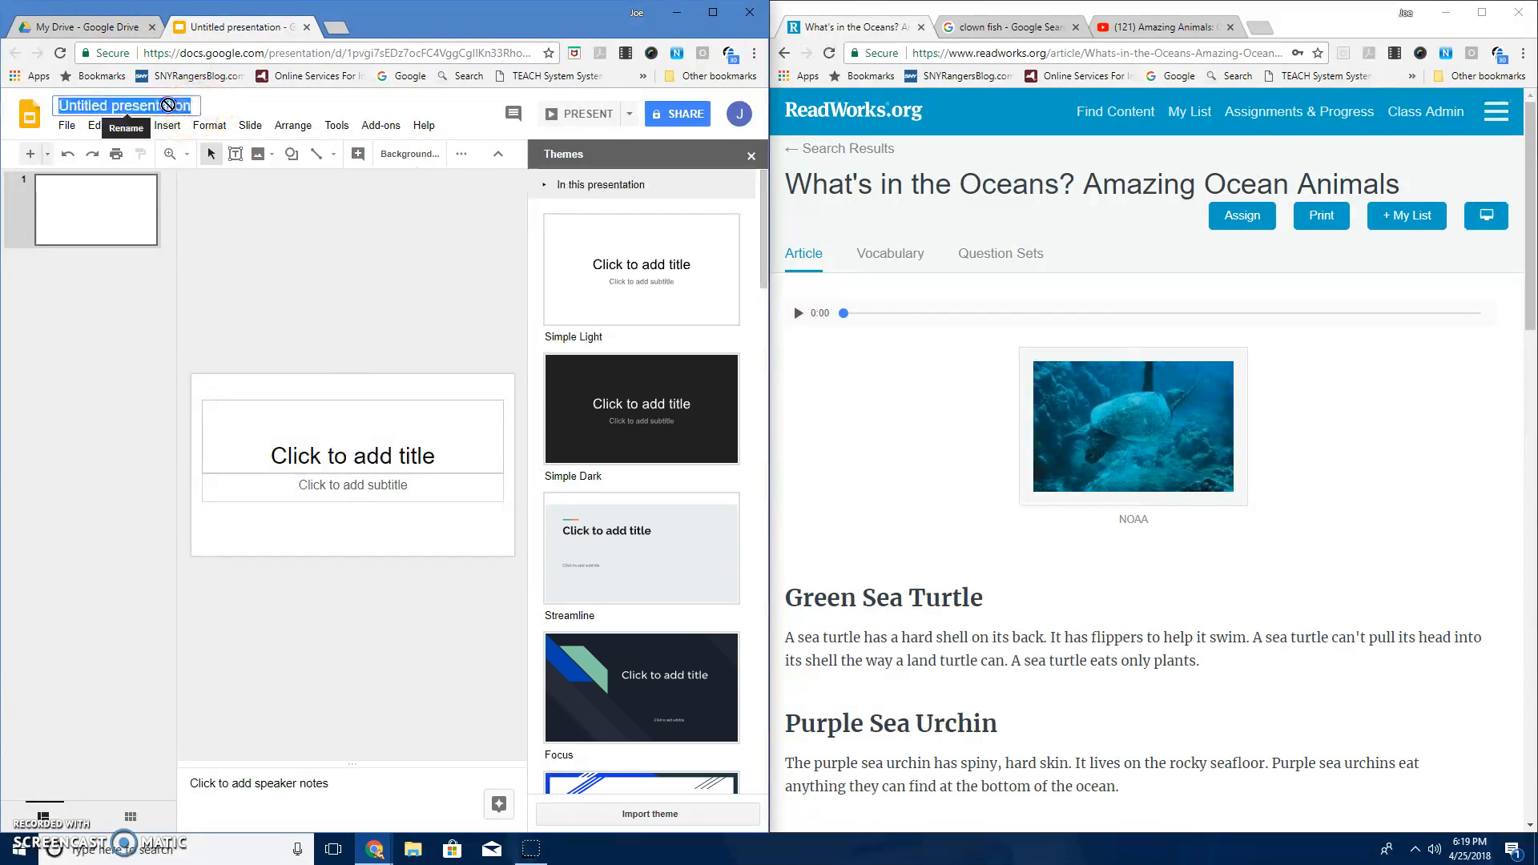
type("Wha")
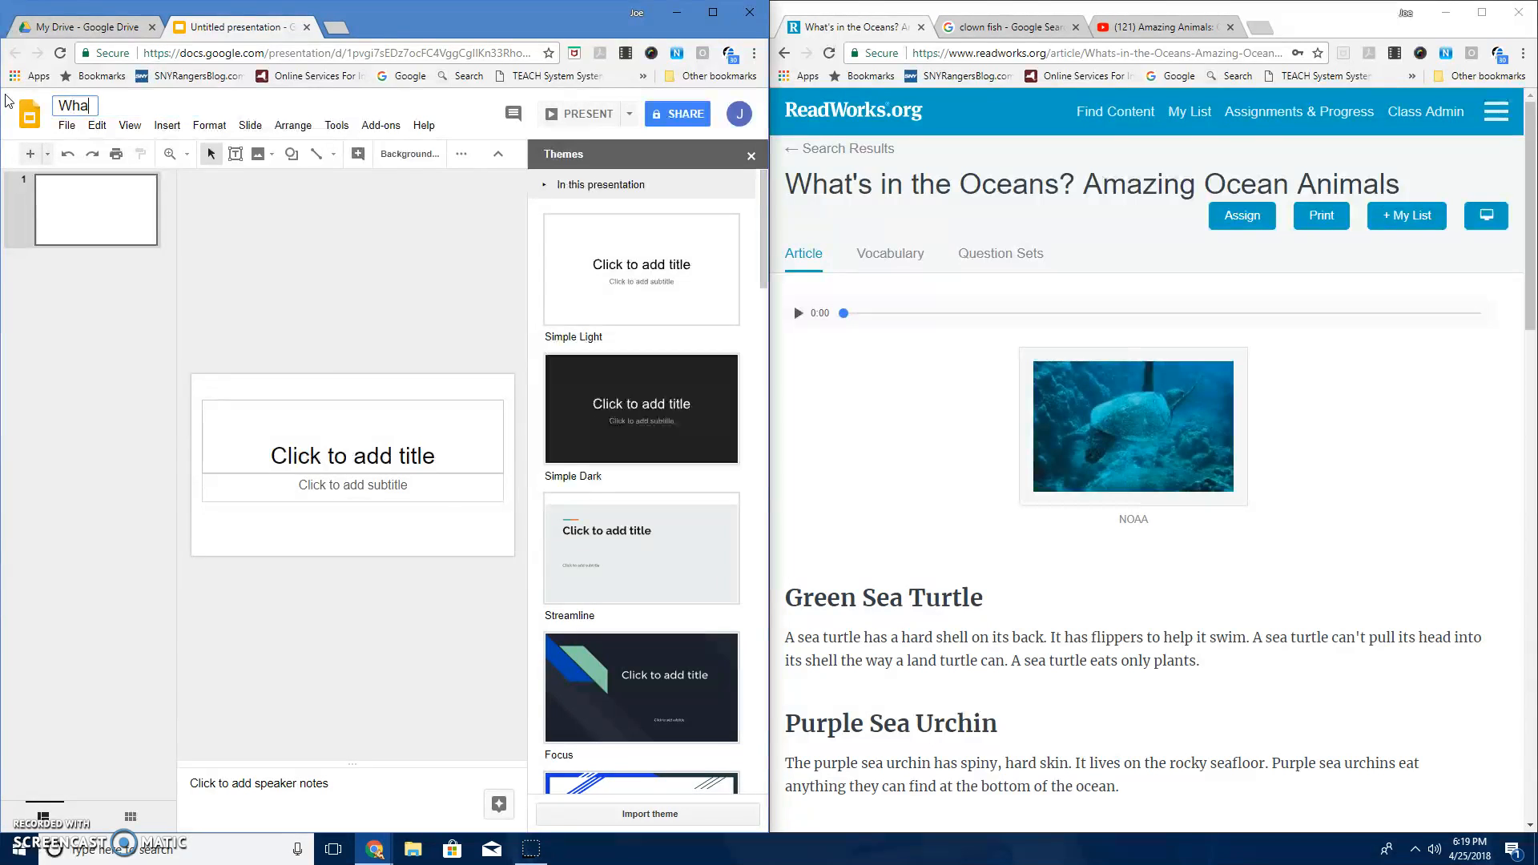
type("t's in the Oceans")
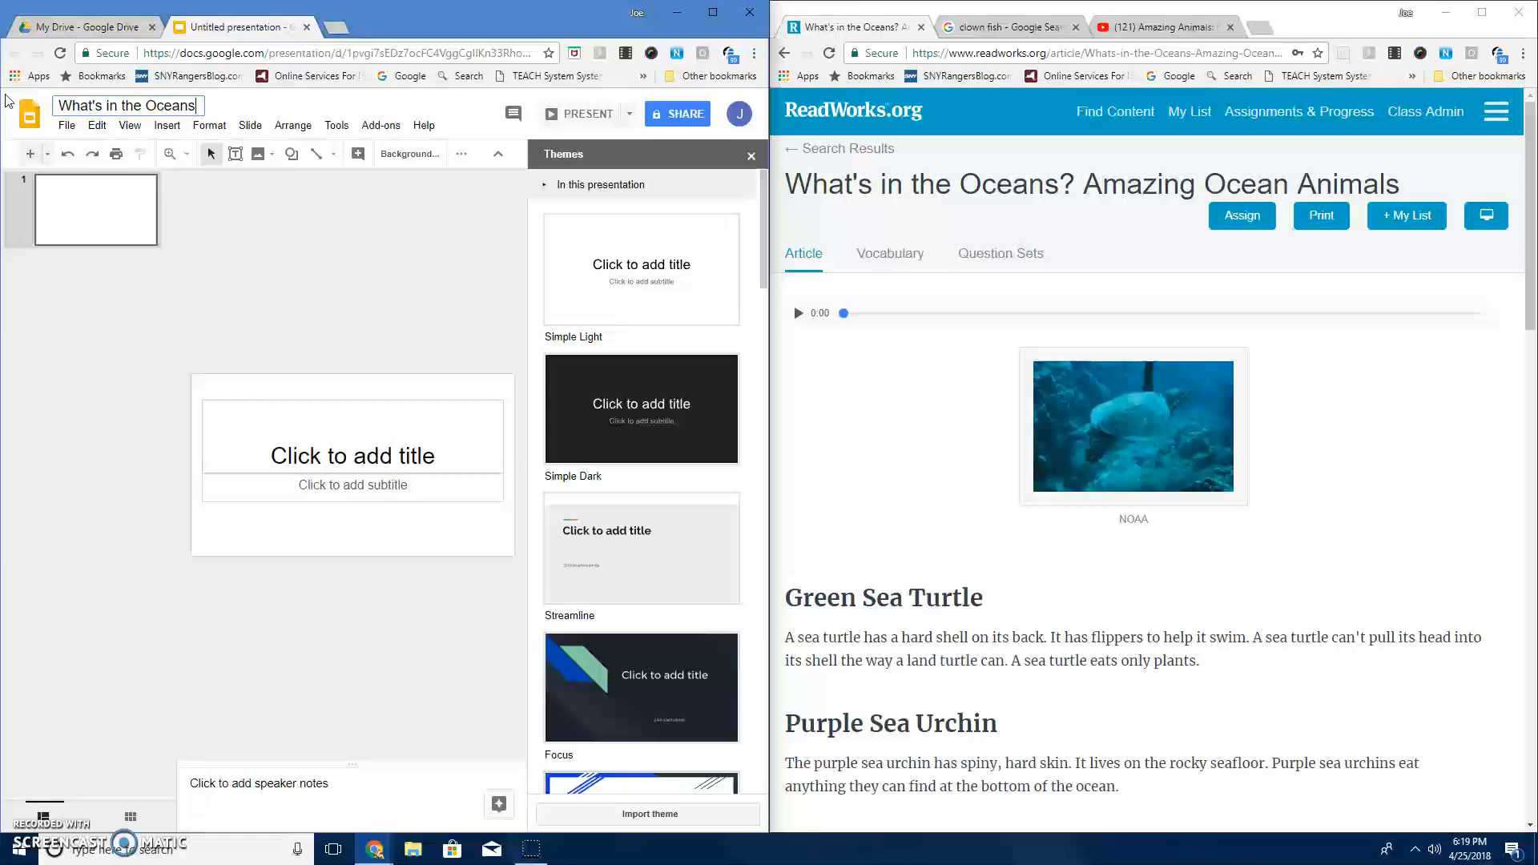
left_click(752, 160)
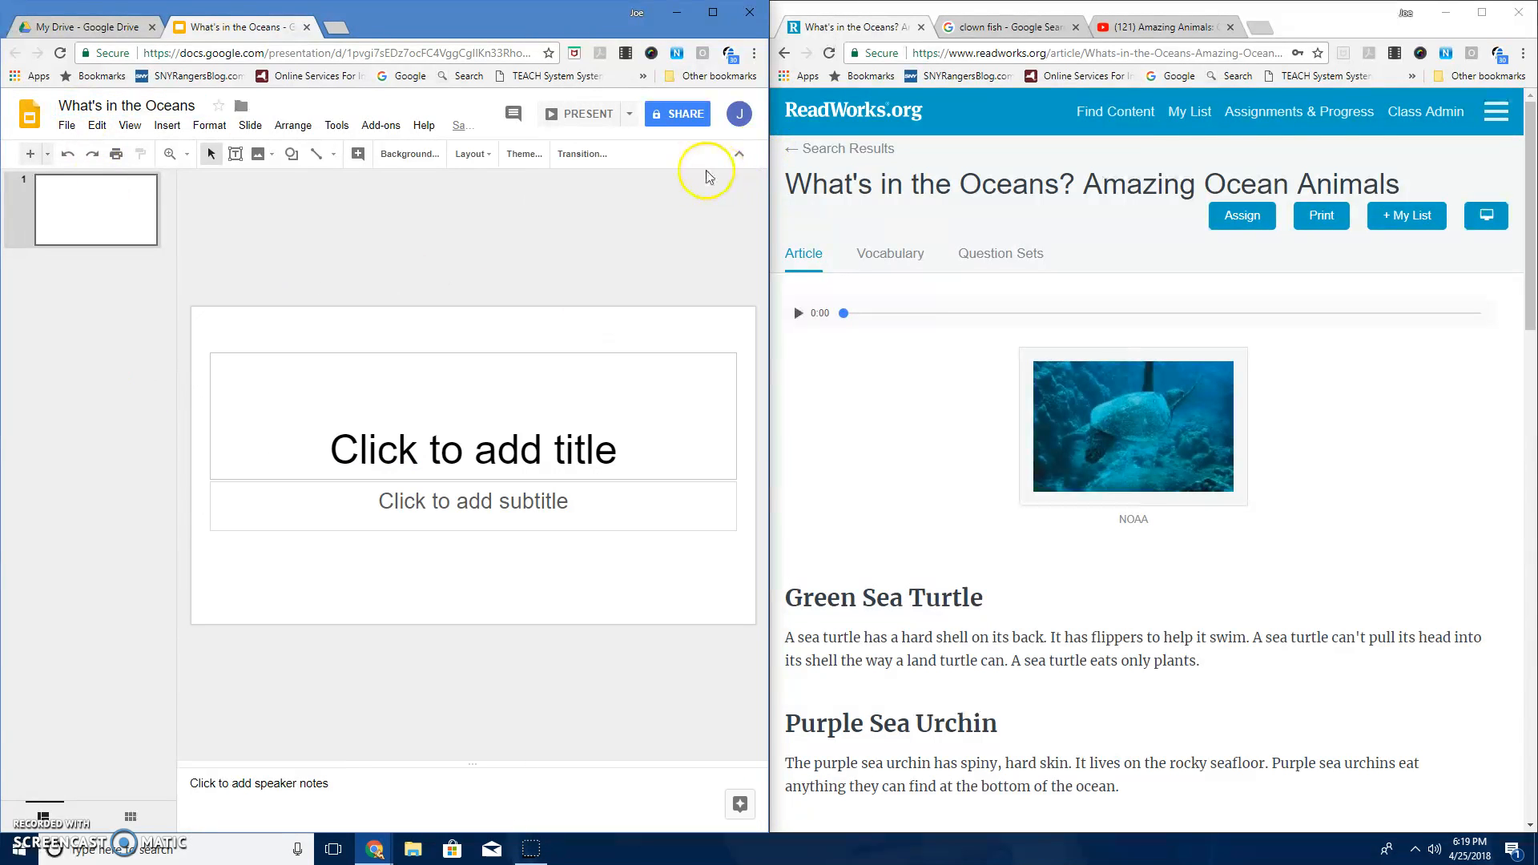
Step: Search Google for an "ocean life" picture to use as the slide's background image
left_click(409, 155)
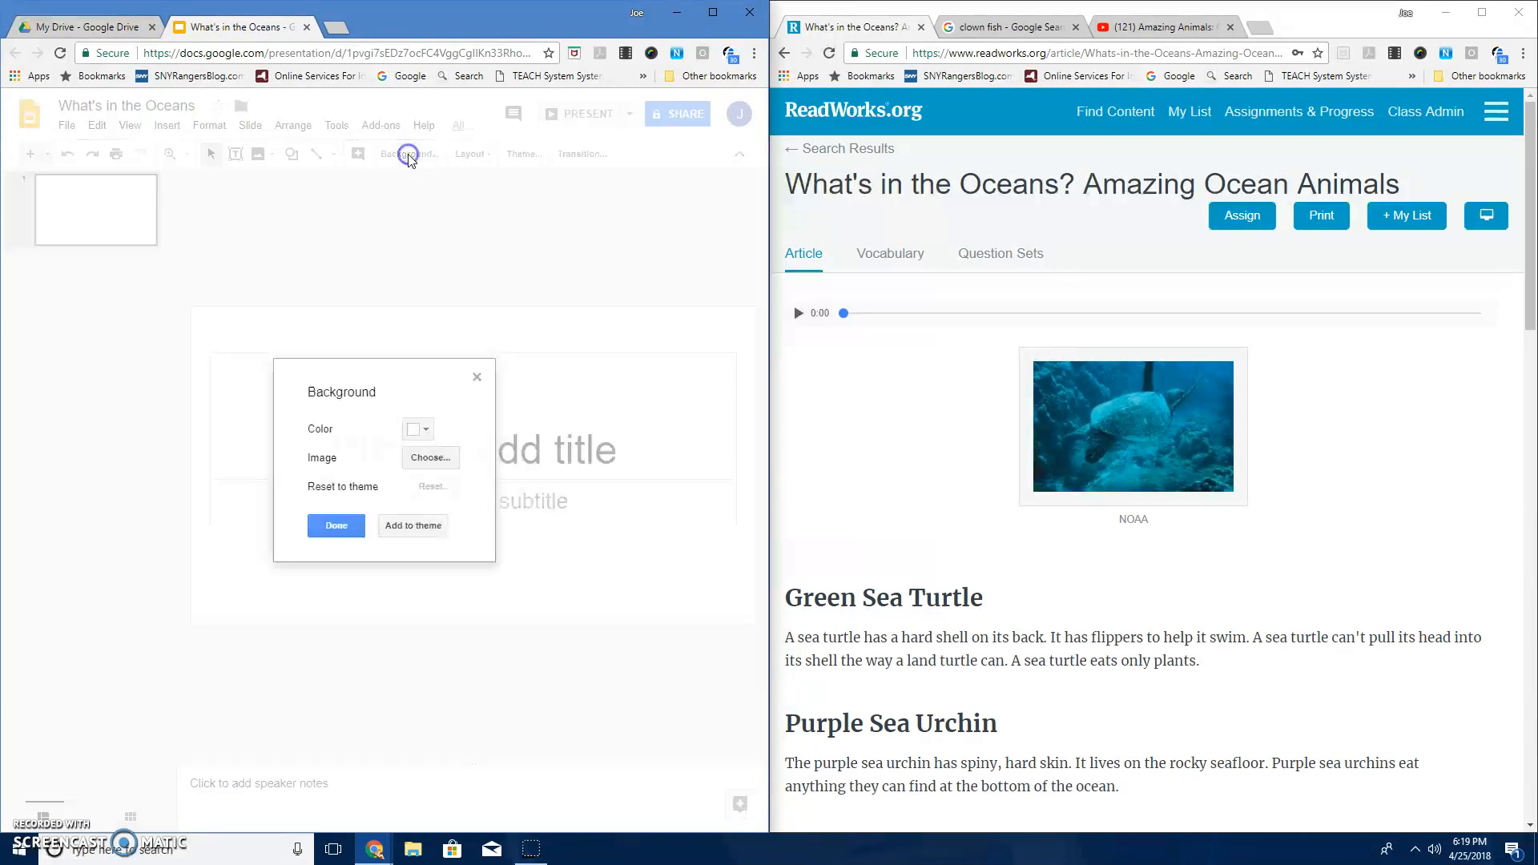
left_click(441, 460)
left_click(563, 322)
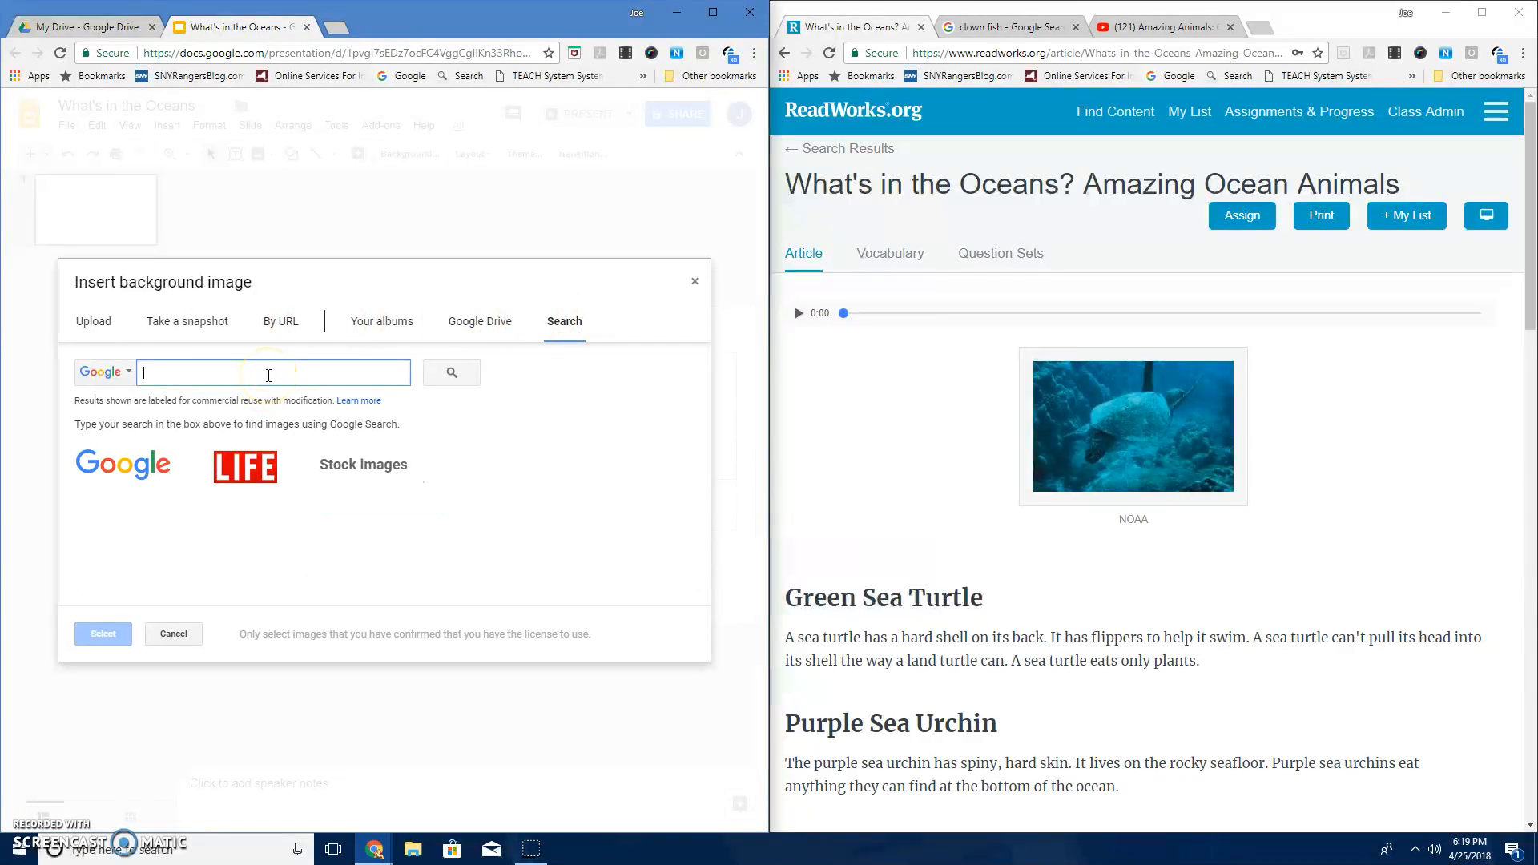
type("ocean life")
key("Return")
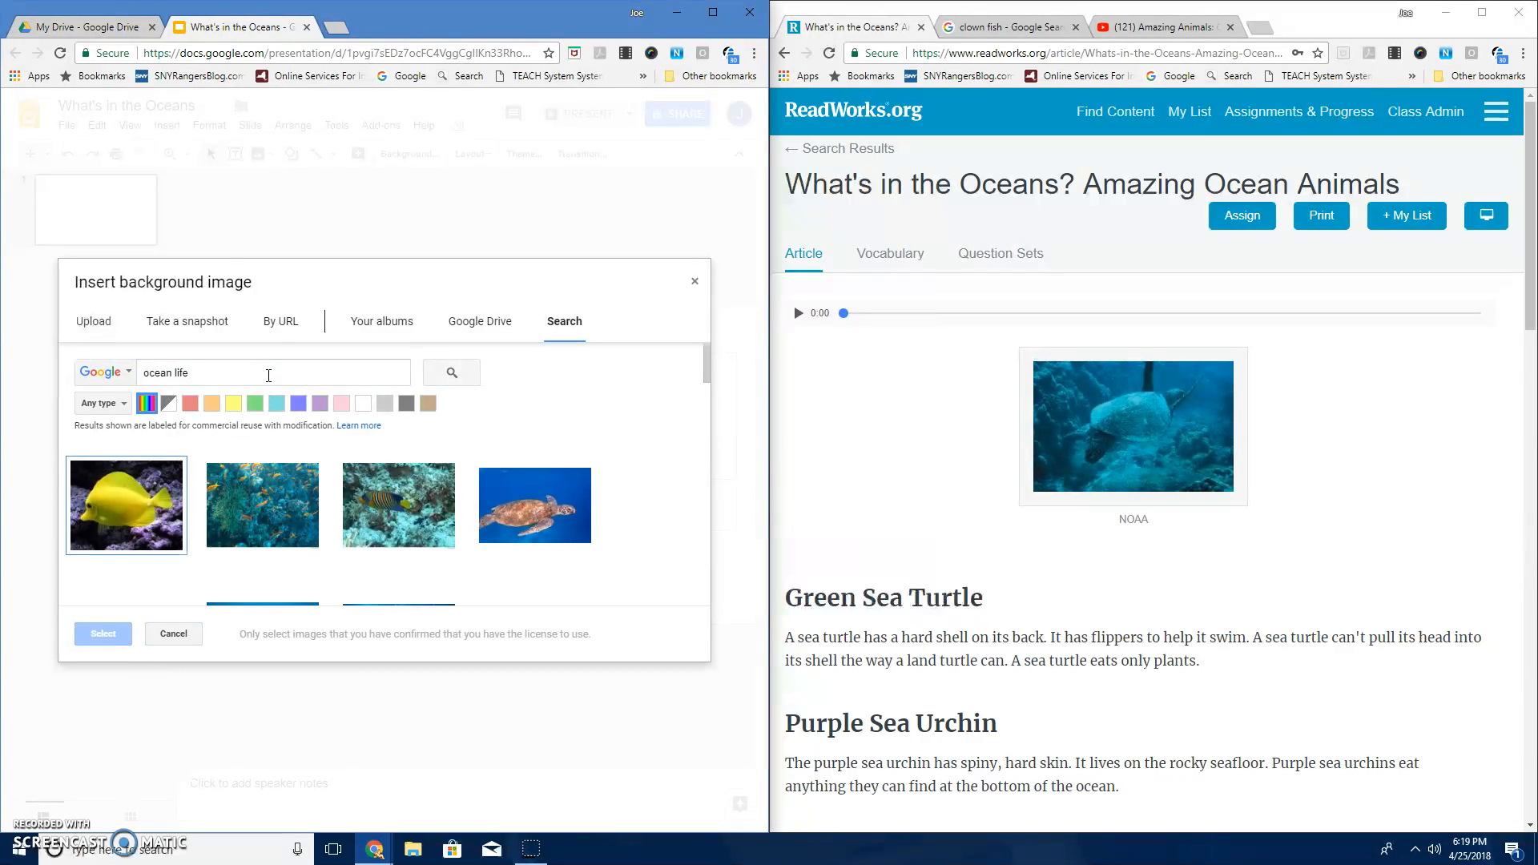
Step: Set the coral reef picture with small orange fish as the slide background and add it to the theme
left_click_drag(705, 365, 694, 556)
scroll(690, 565, "up", 10)
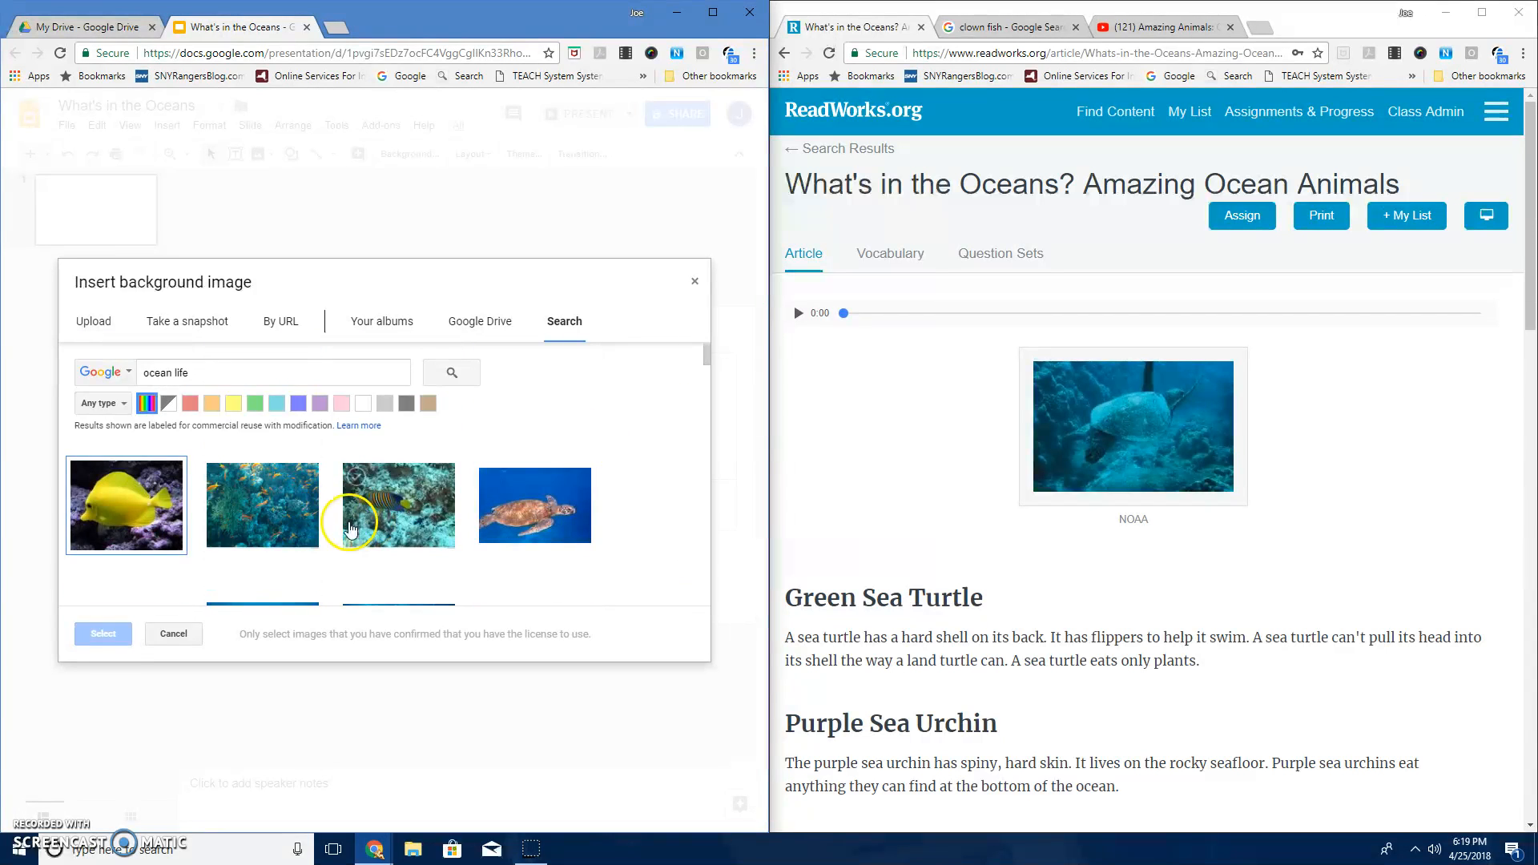
left_click(260, 501)
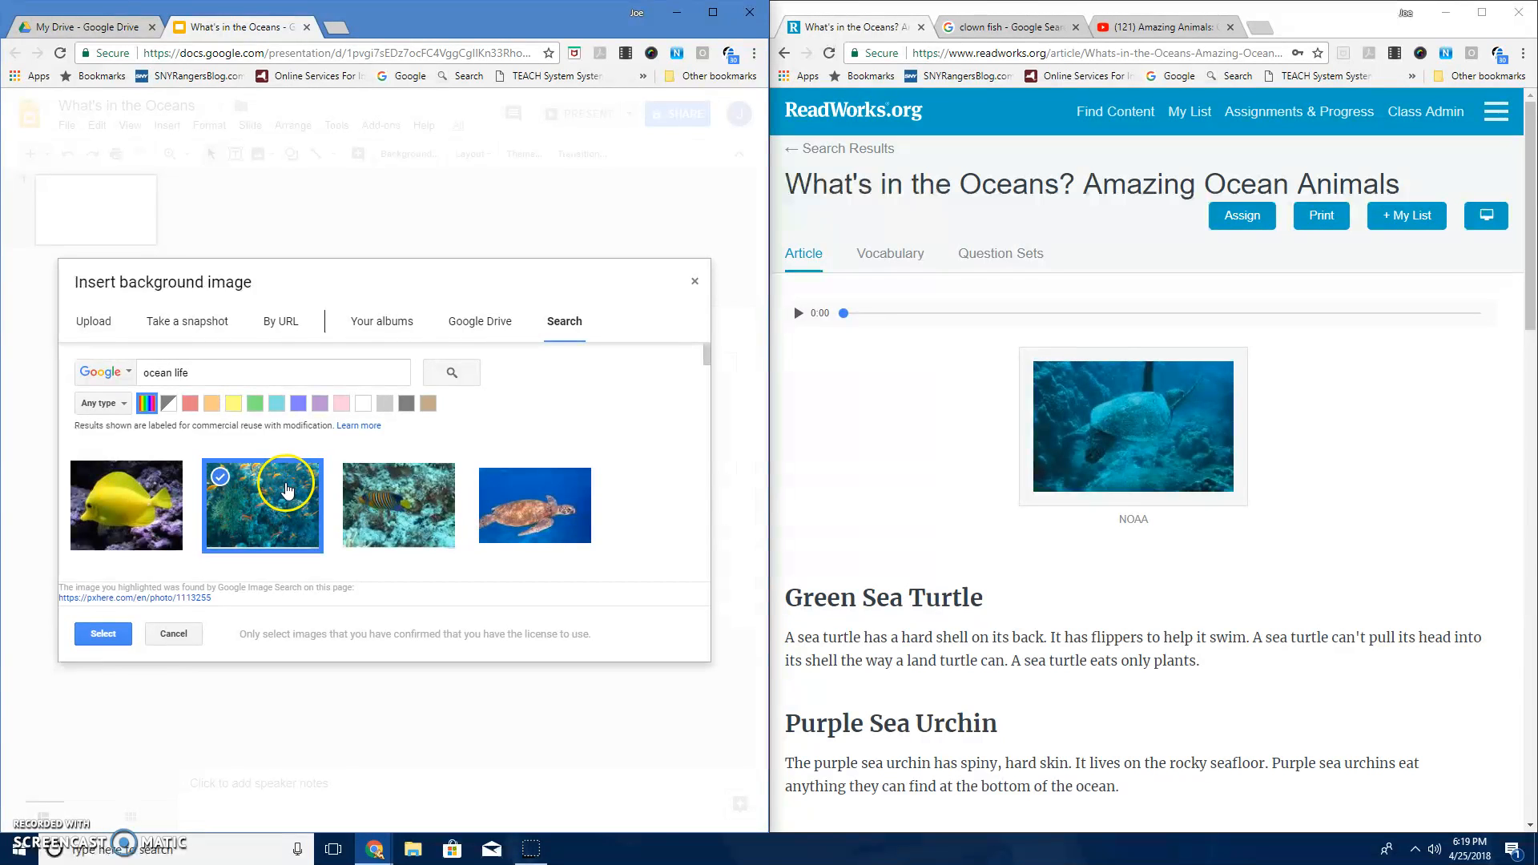
left_click(112, 633)
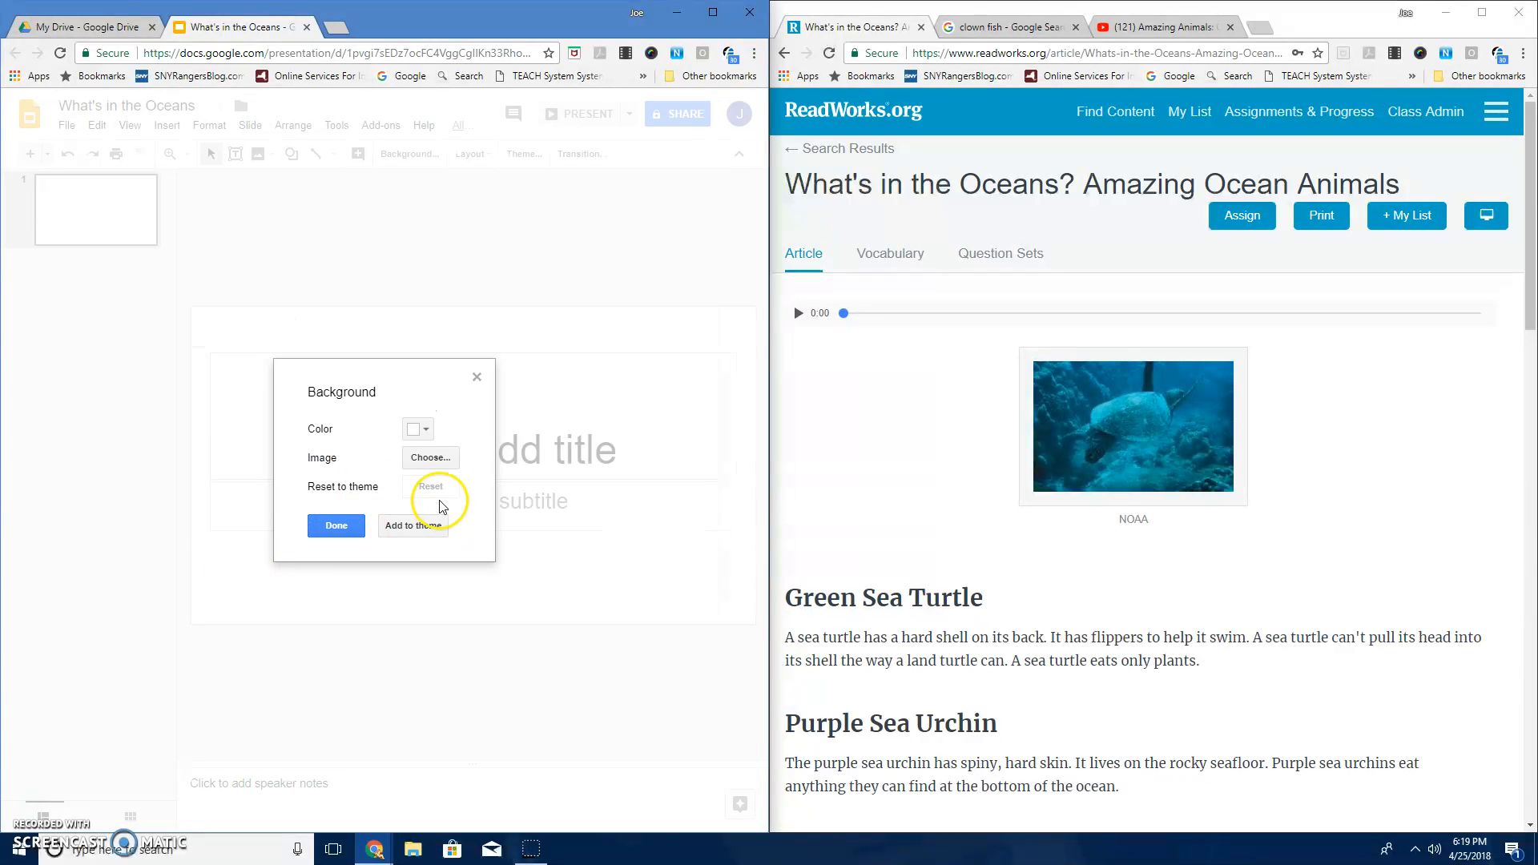
left_click(411, 529)
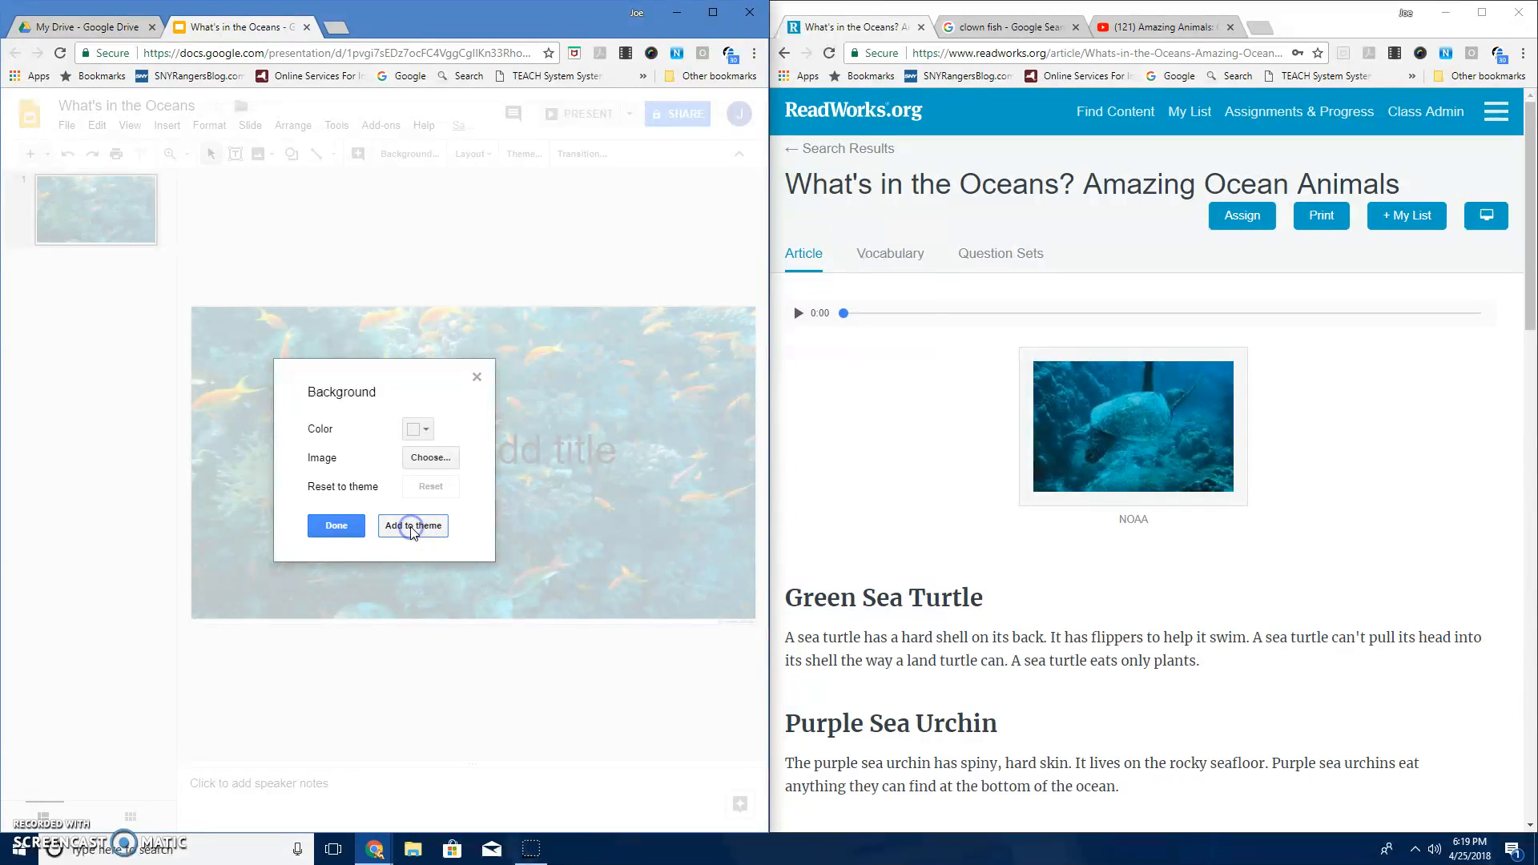
left_click(337, 526)
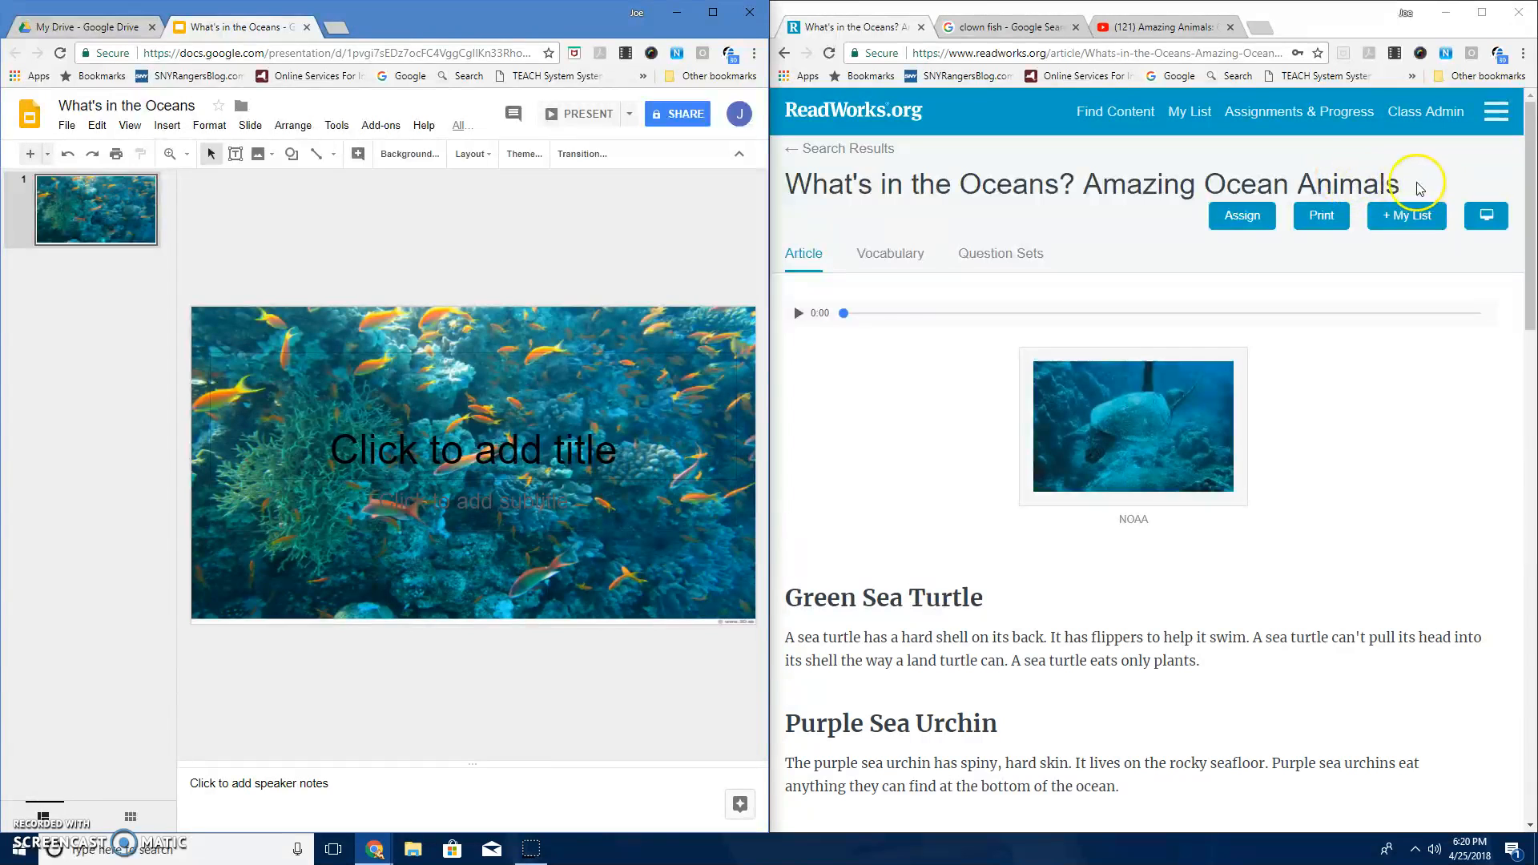
Step: Try to copy the article's title into the slide's title placeholder
left_click_drag(1410, 184, 792, 183)
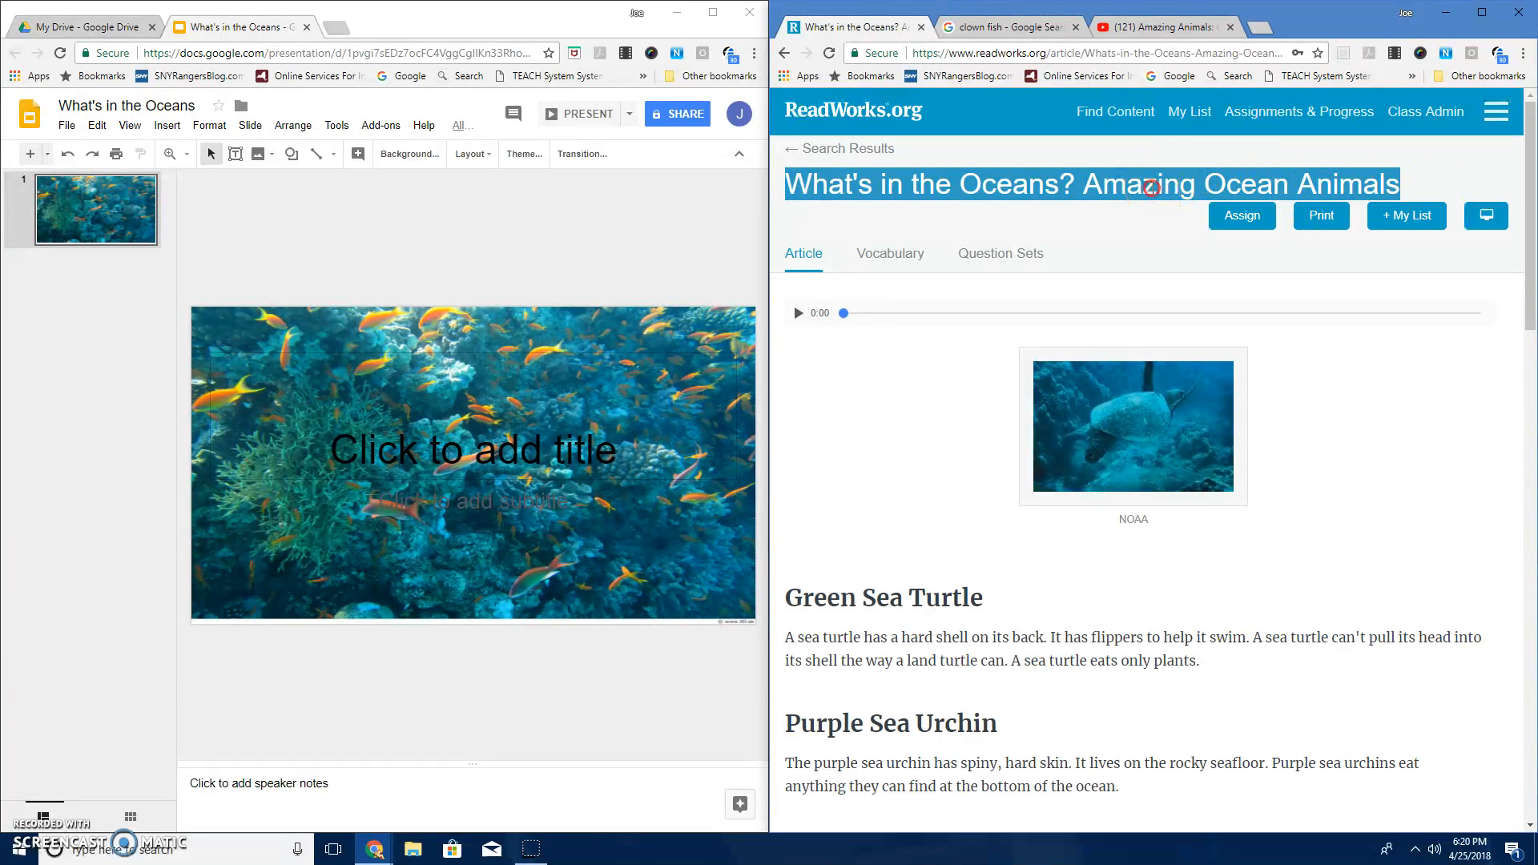
right_click(1151, 187)
left_click(1176, 201)
left_click(612, 457)
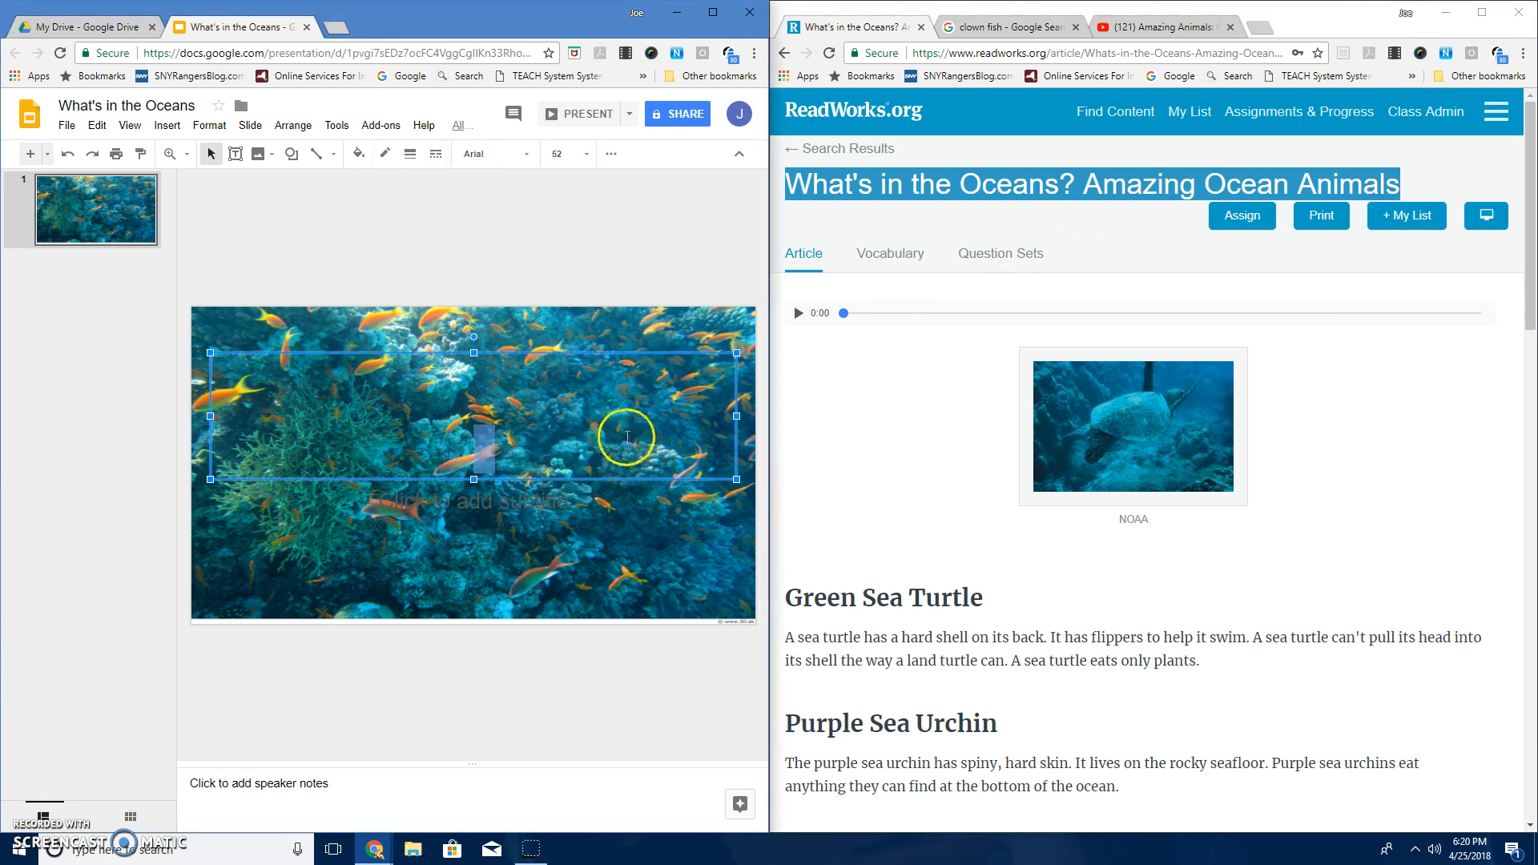
right_click(482, 448)
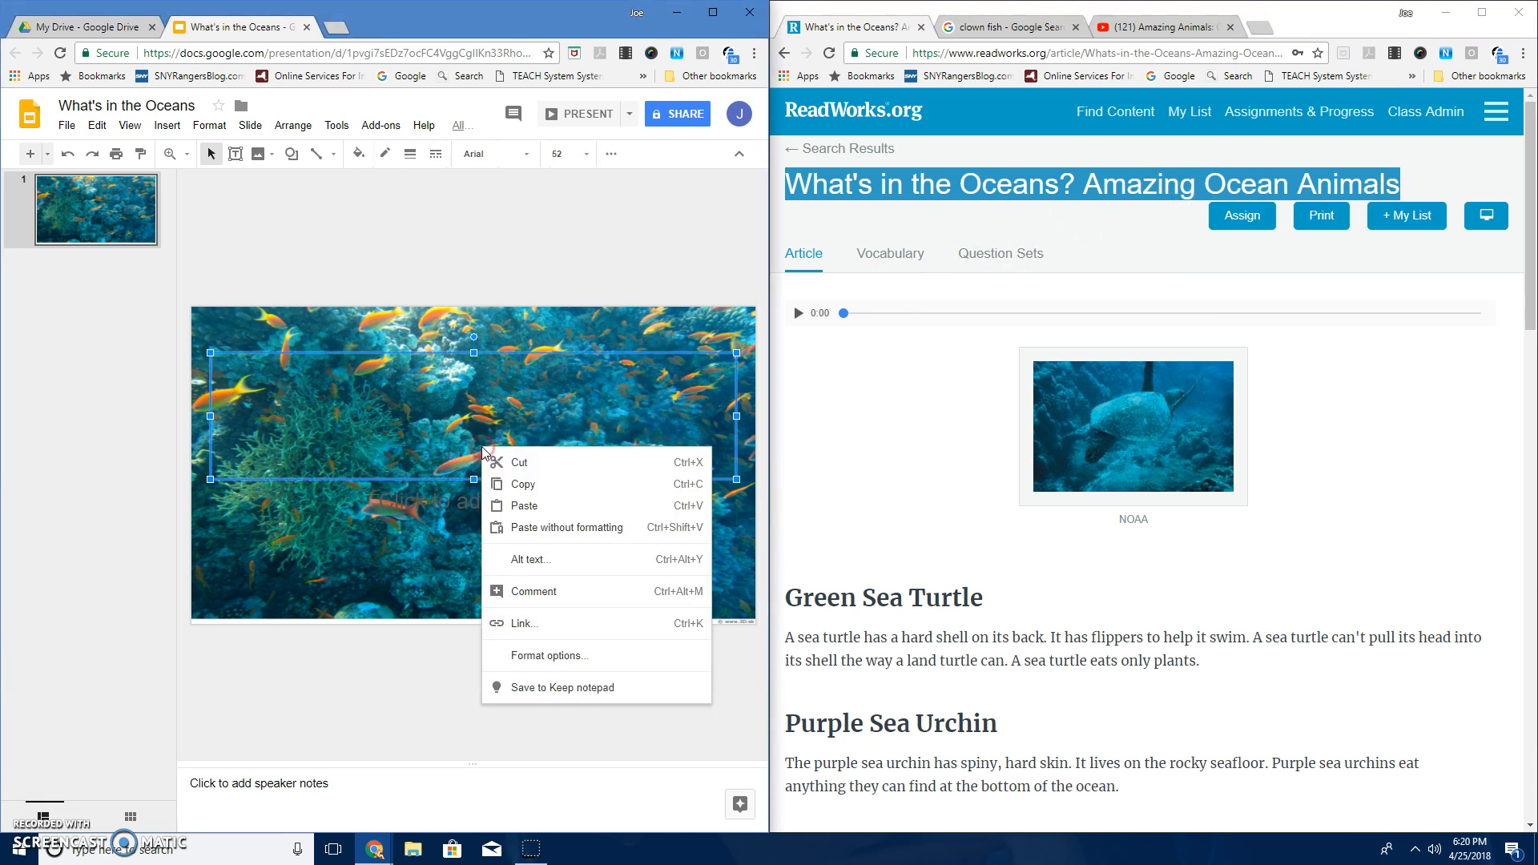
left_click(530, 484)
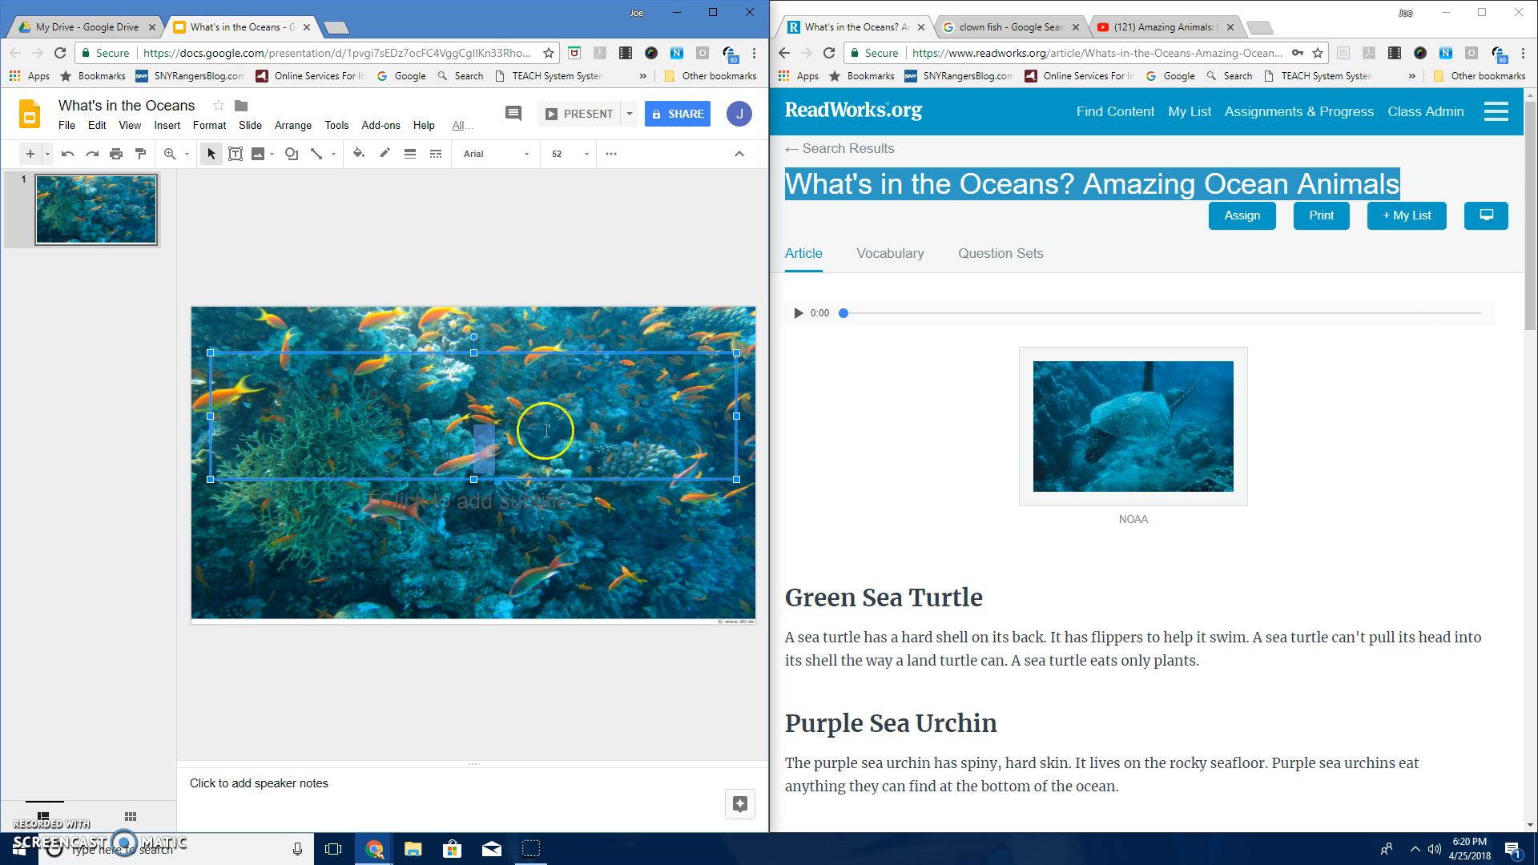
right_click(482, 444)
Step: Copy the article title "What's in the Oceans? Amazing Ocean Animals" and paste it into the slide's title placeholder
left_click_drag(1411, 190, 788, 191)
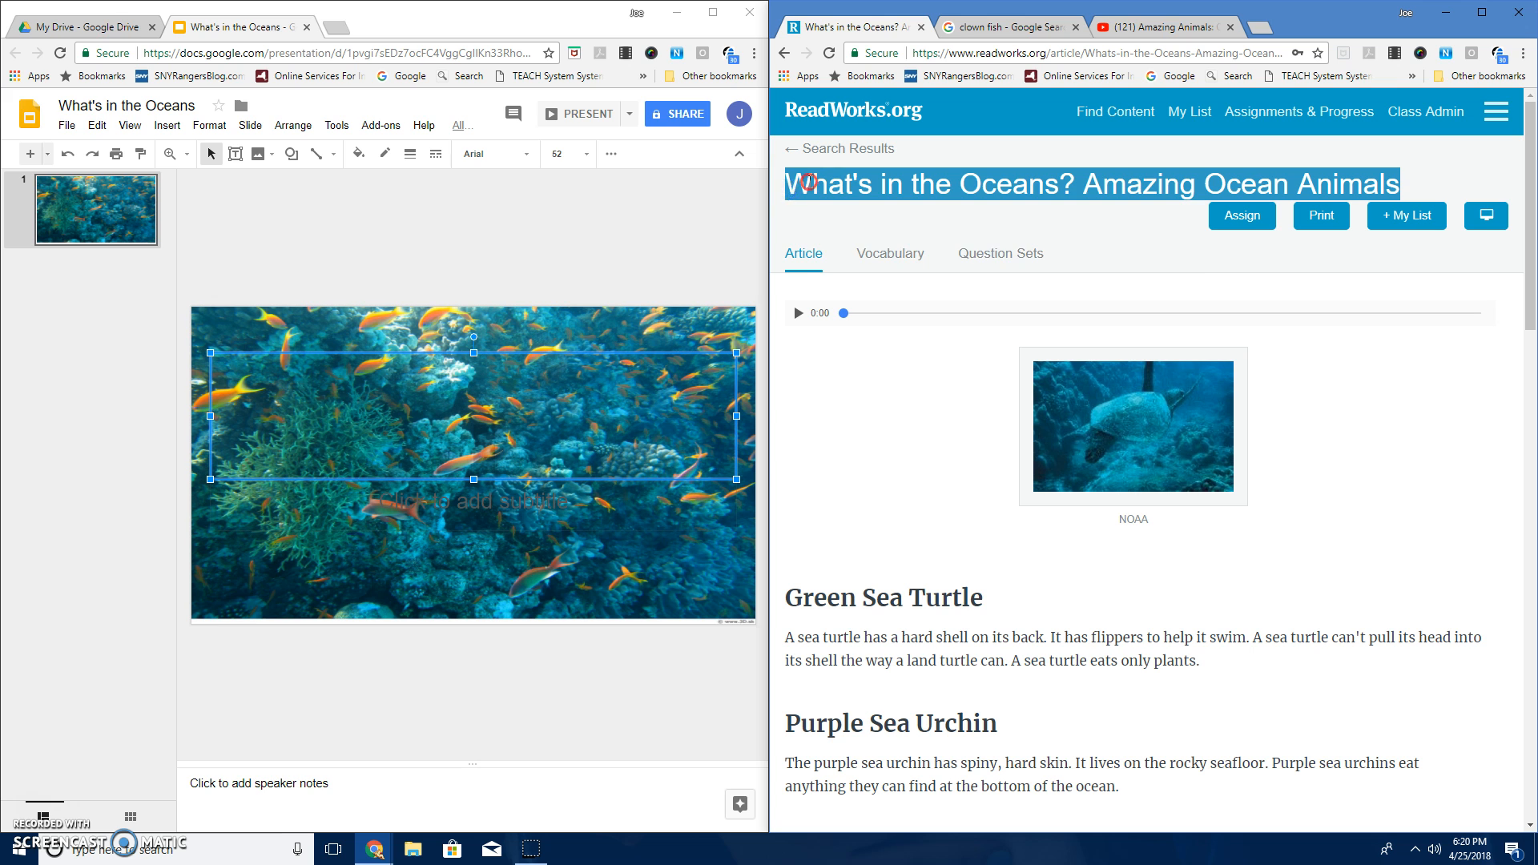
right_click(809, 183)
left_click(849, 198)
right_click(525, 427)
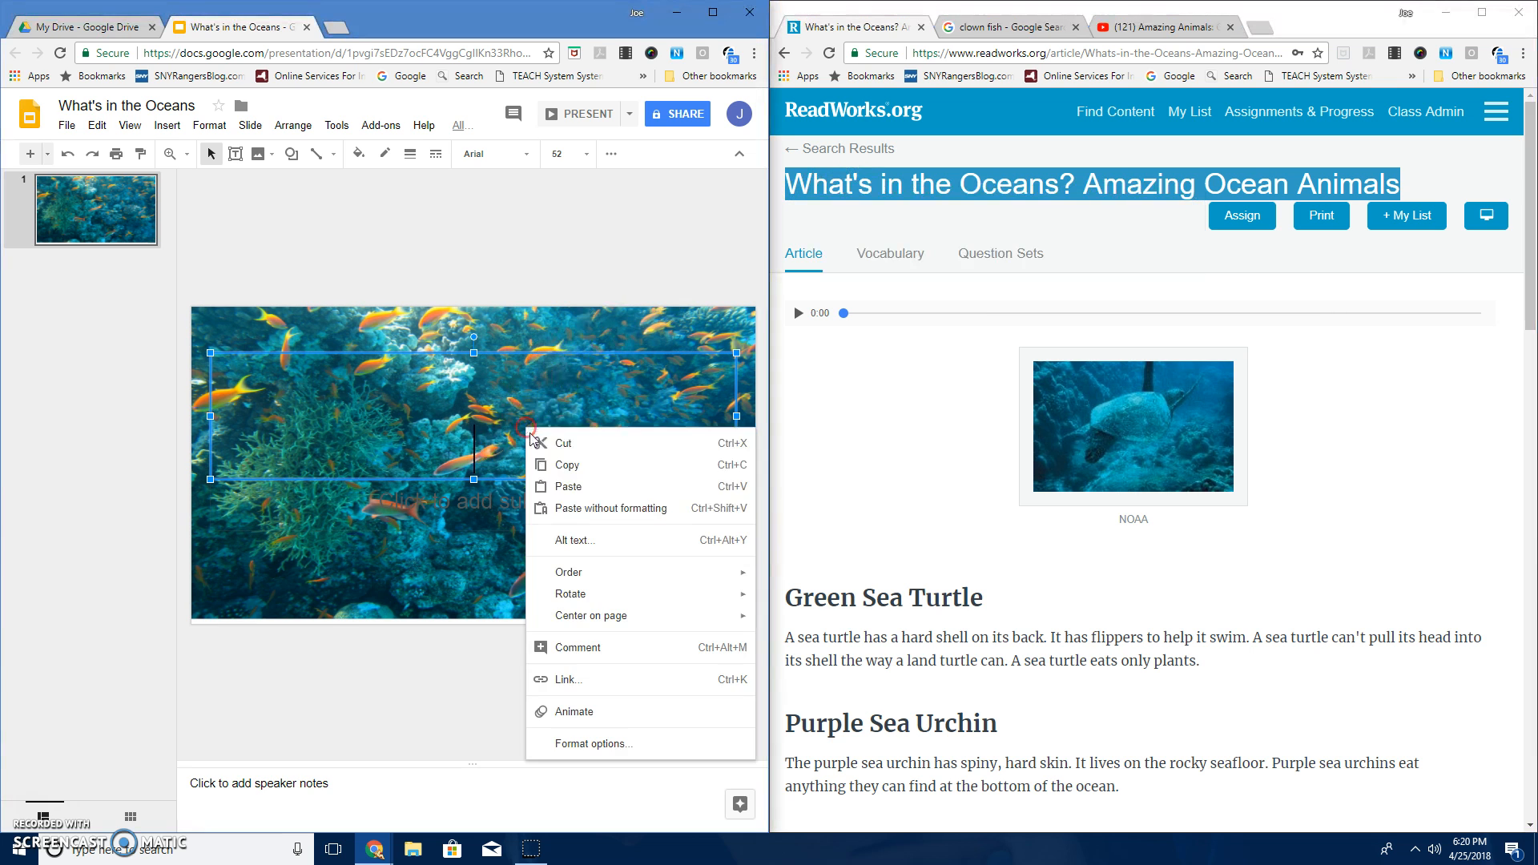
left_click(568, 486)
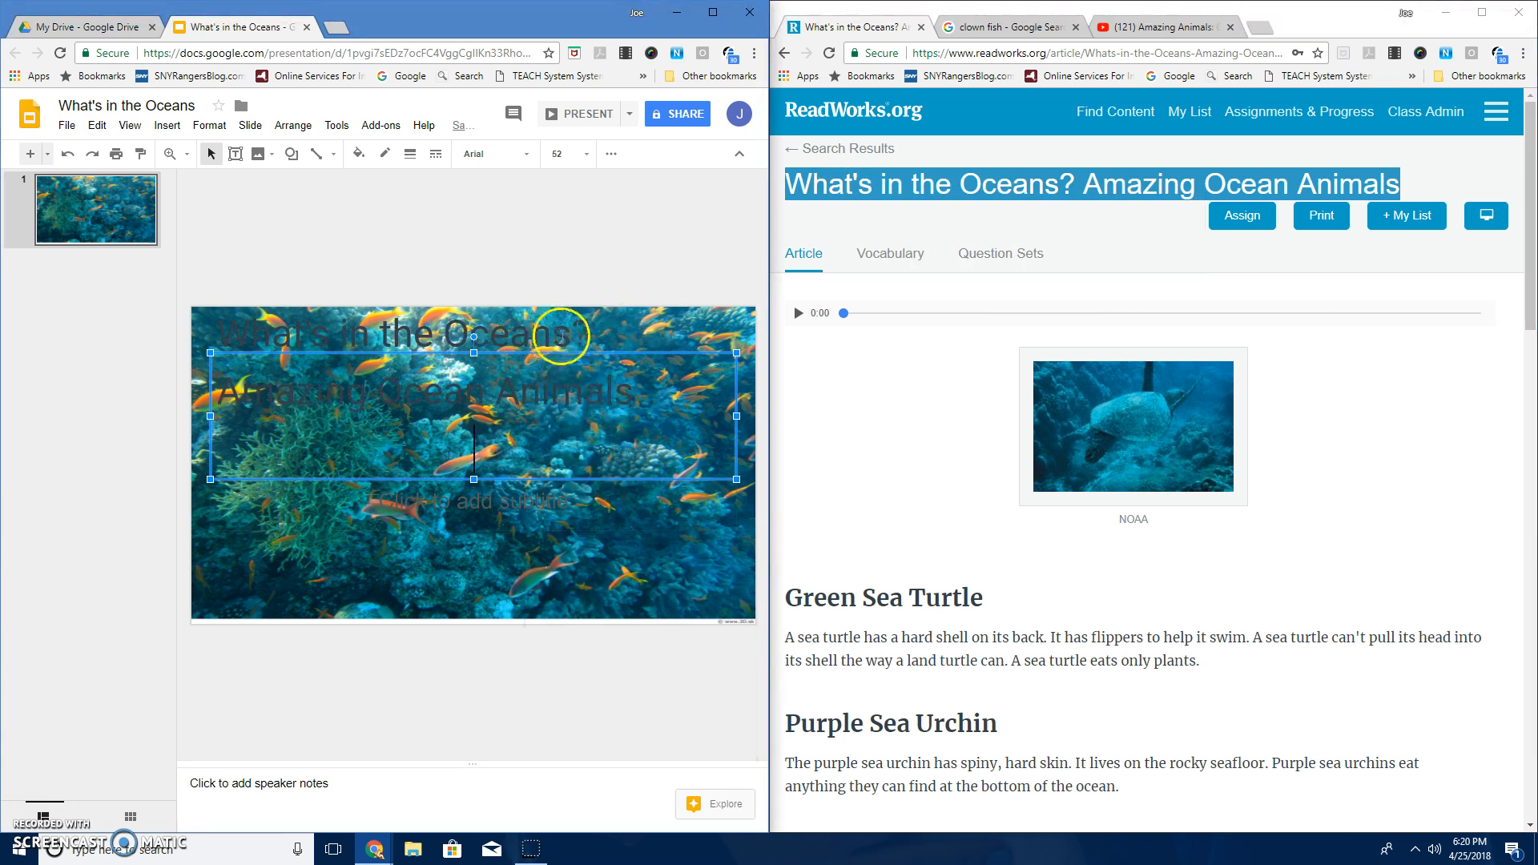
Step: Maximize the presentation window and change the slide title's text color to white
left_click_drag(645, 399, 190, 344)
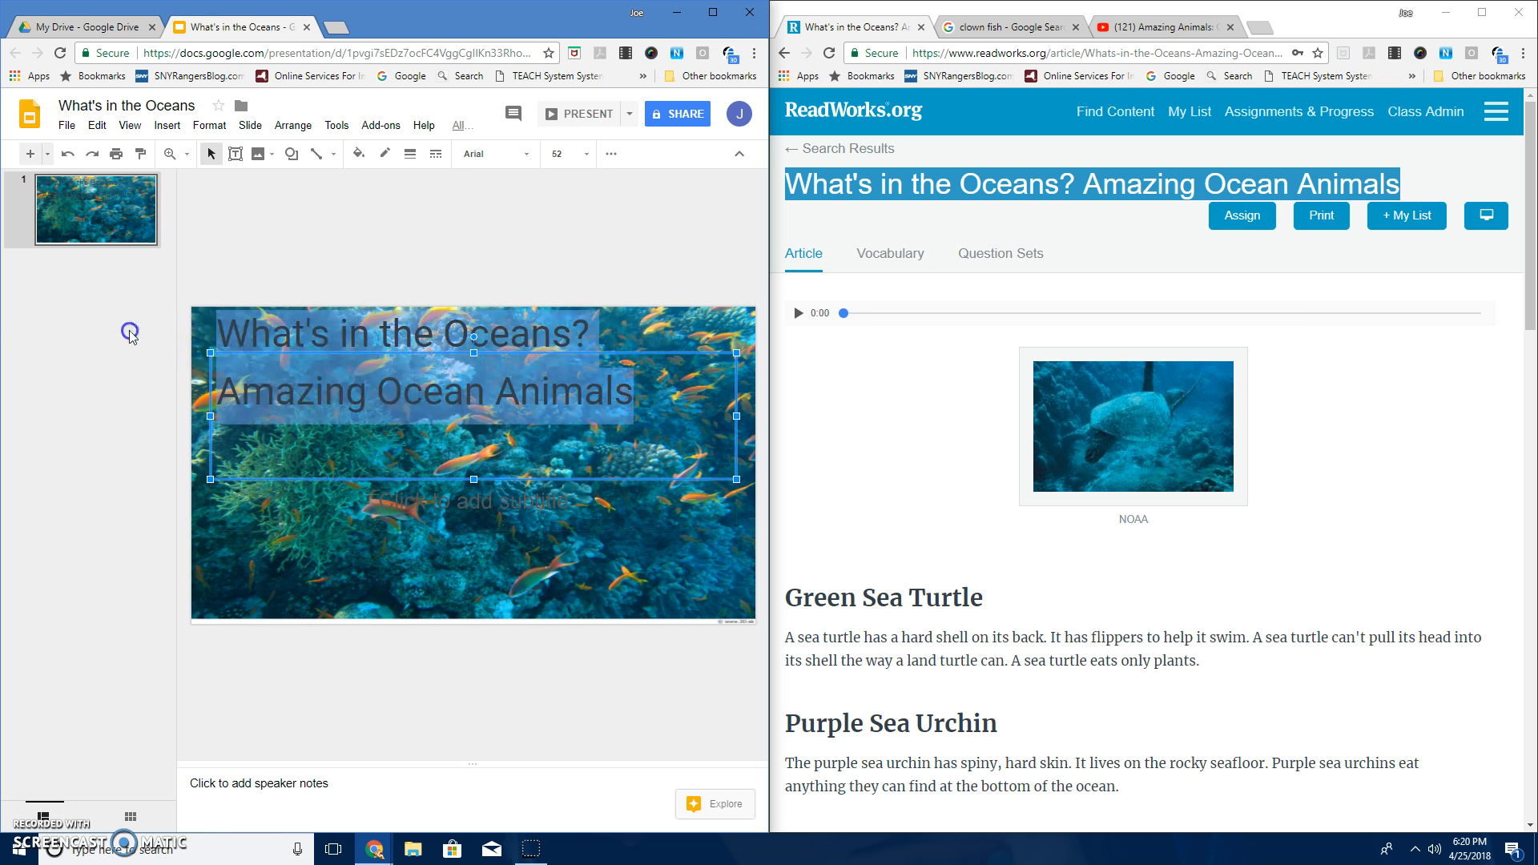
left_click(712, 12)
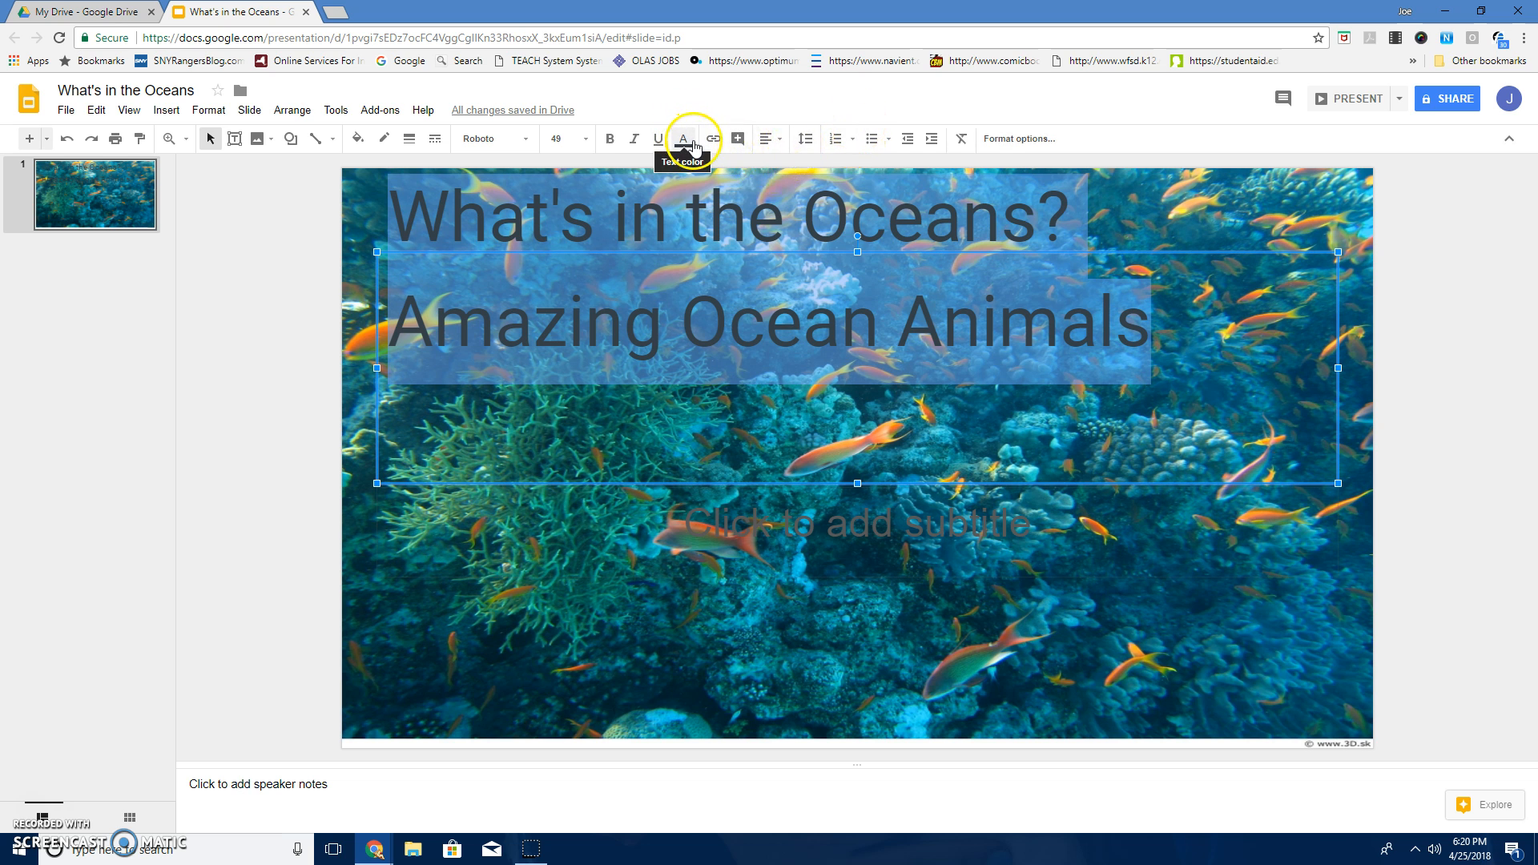
left_click(694, 147)
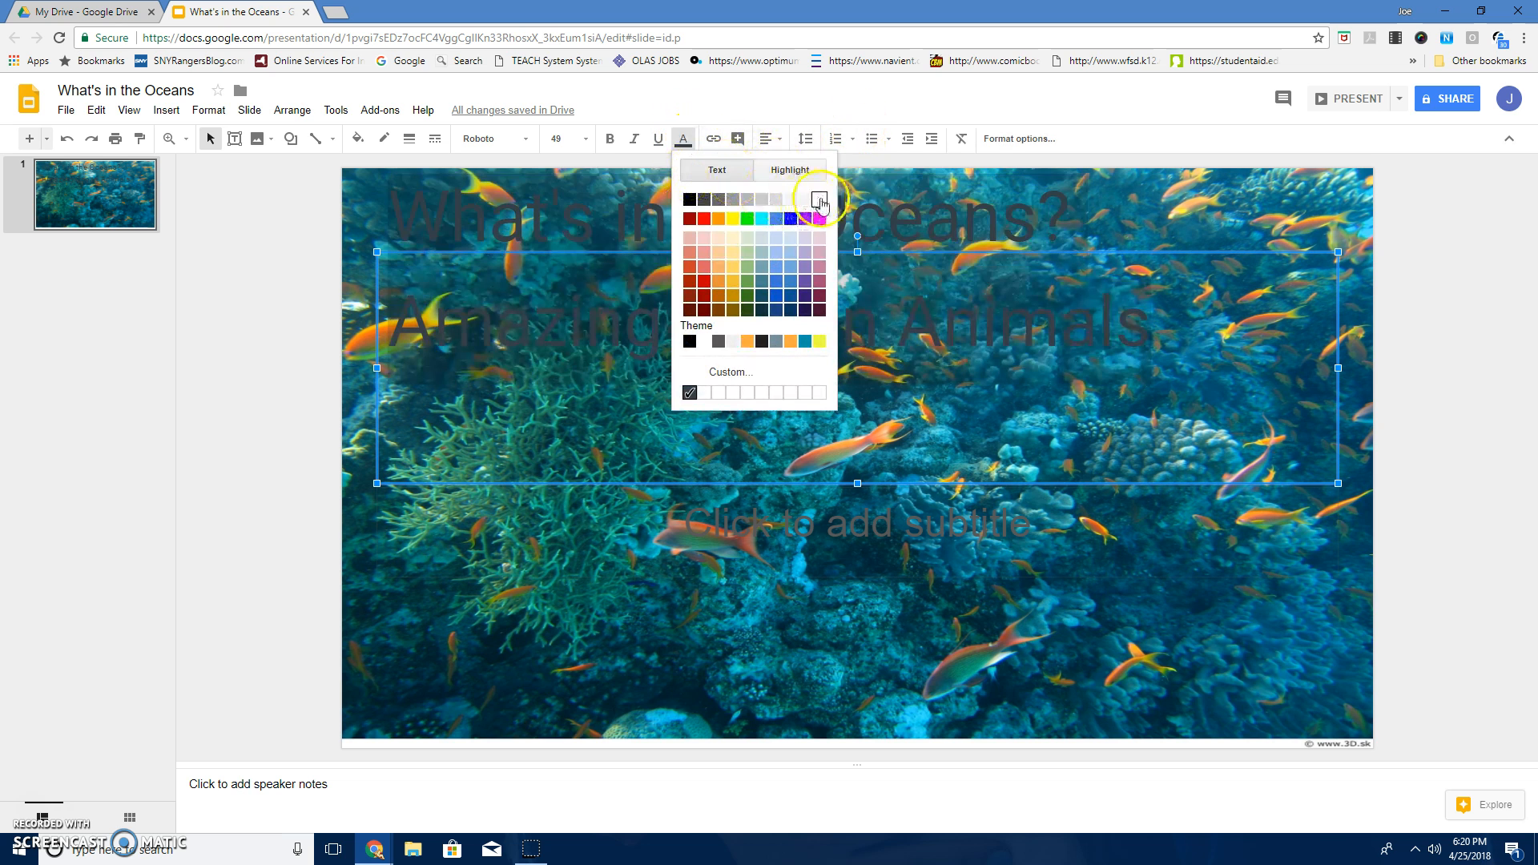
left_click(819, 200)
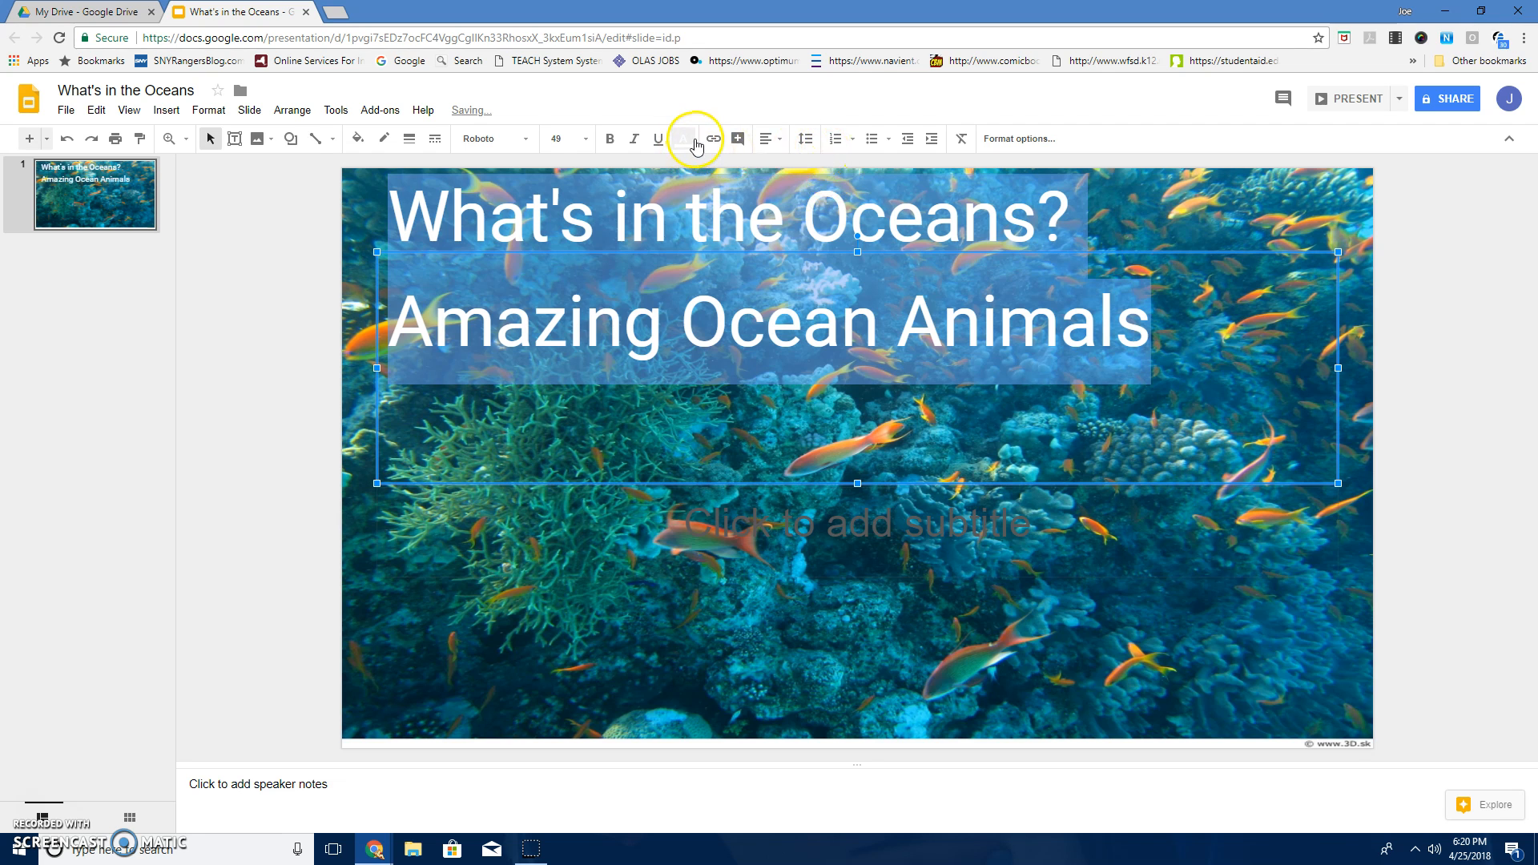
Step: Highlight the slide title text in green
left_click(685, 141)
left_click(784, 171)
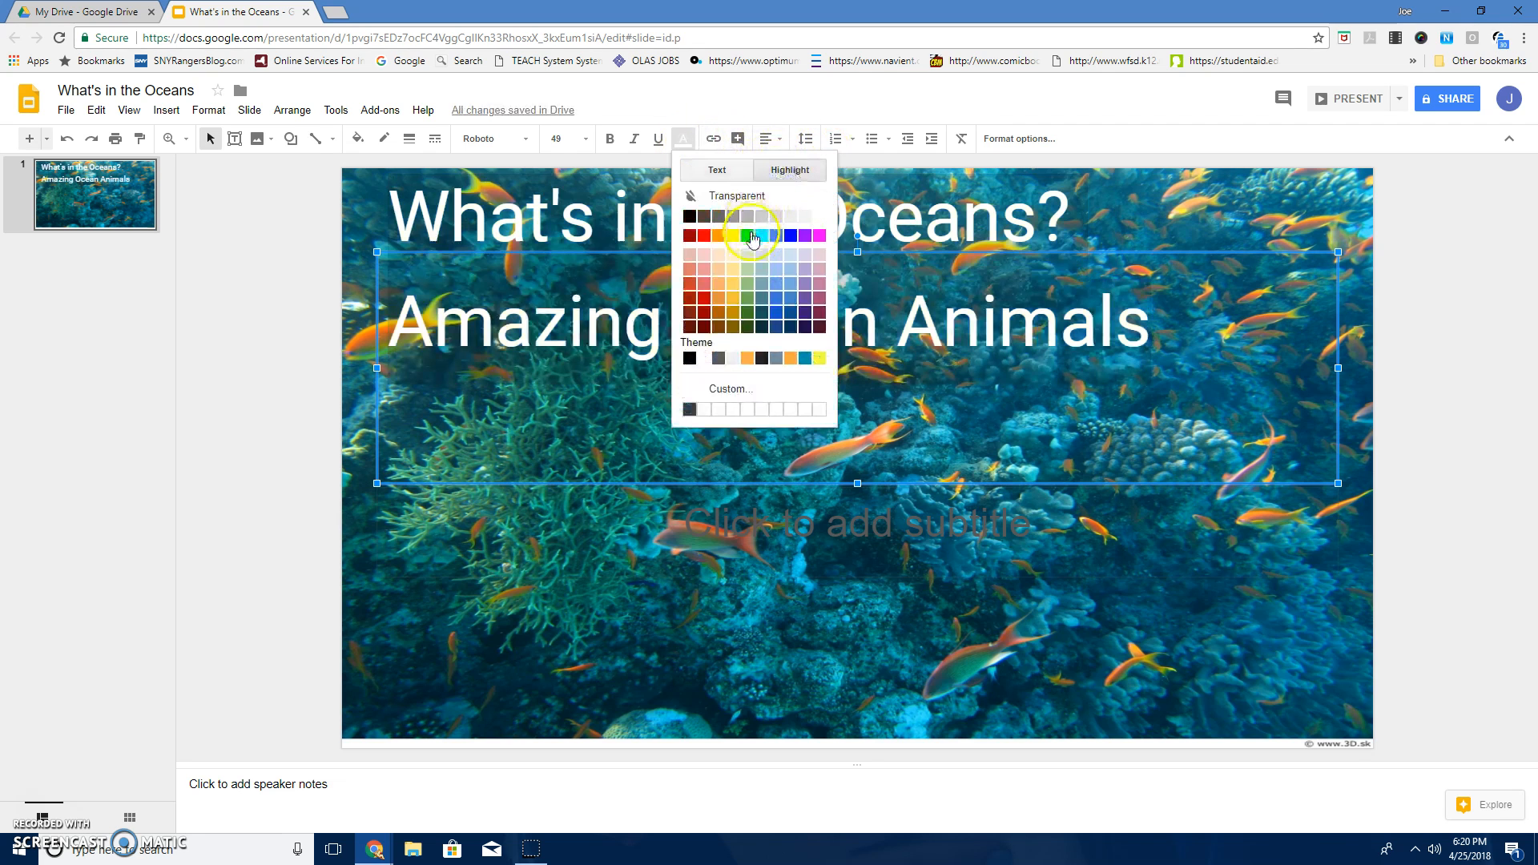
left_click(748, 240)
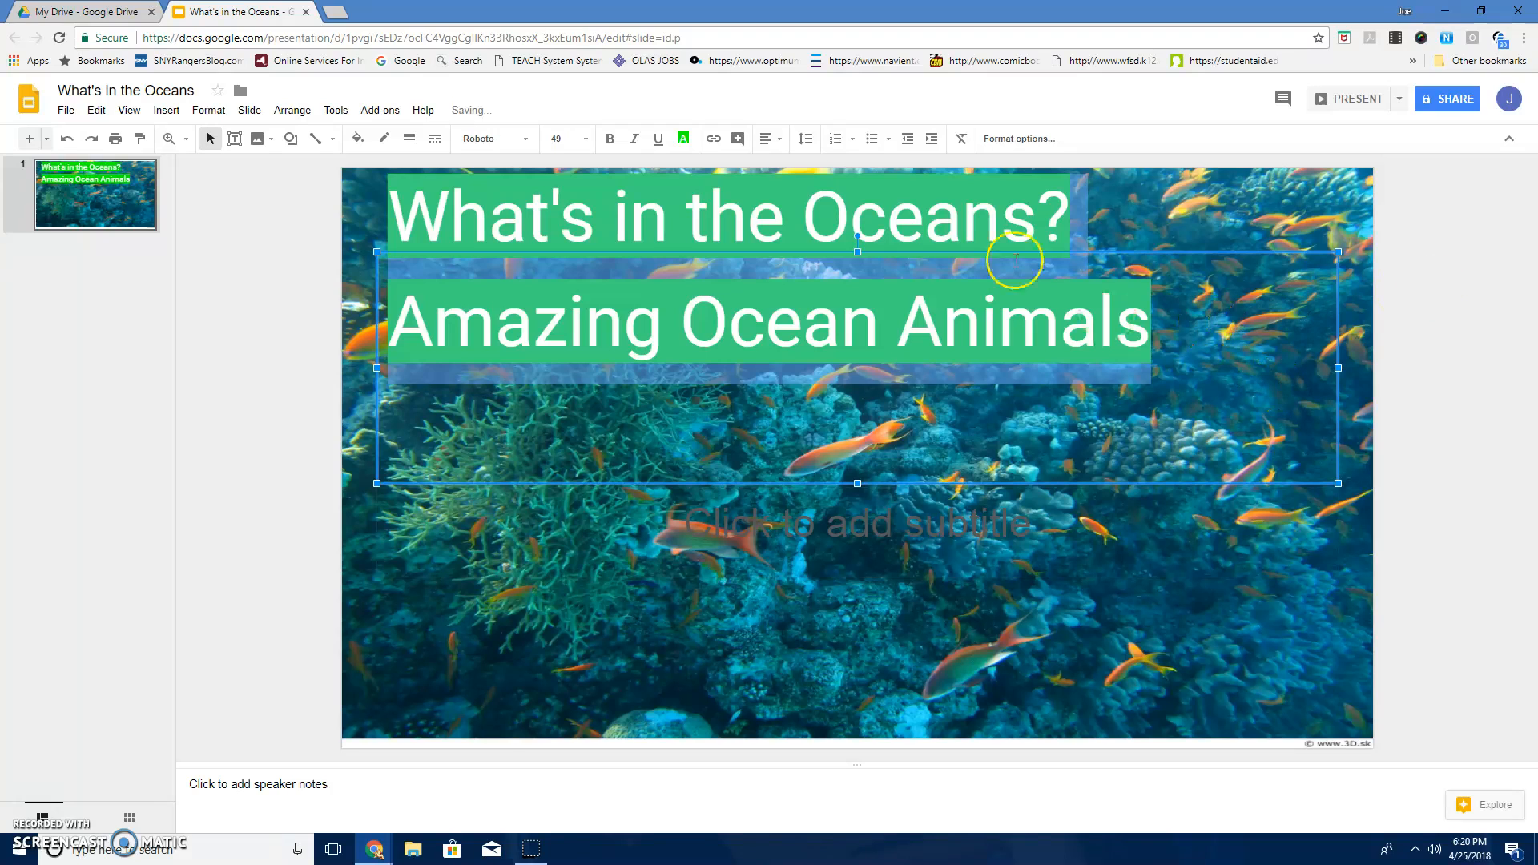
Step: Center the slide title text and move its text box slightly down on the slide
left_click(782, 144)
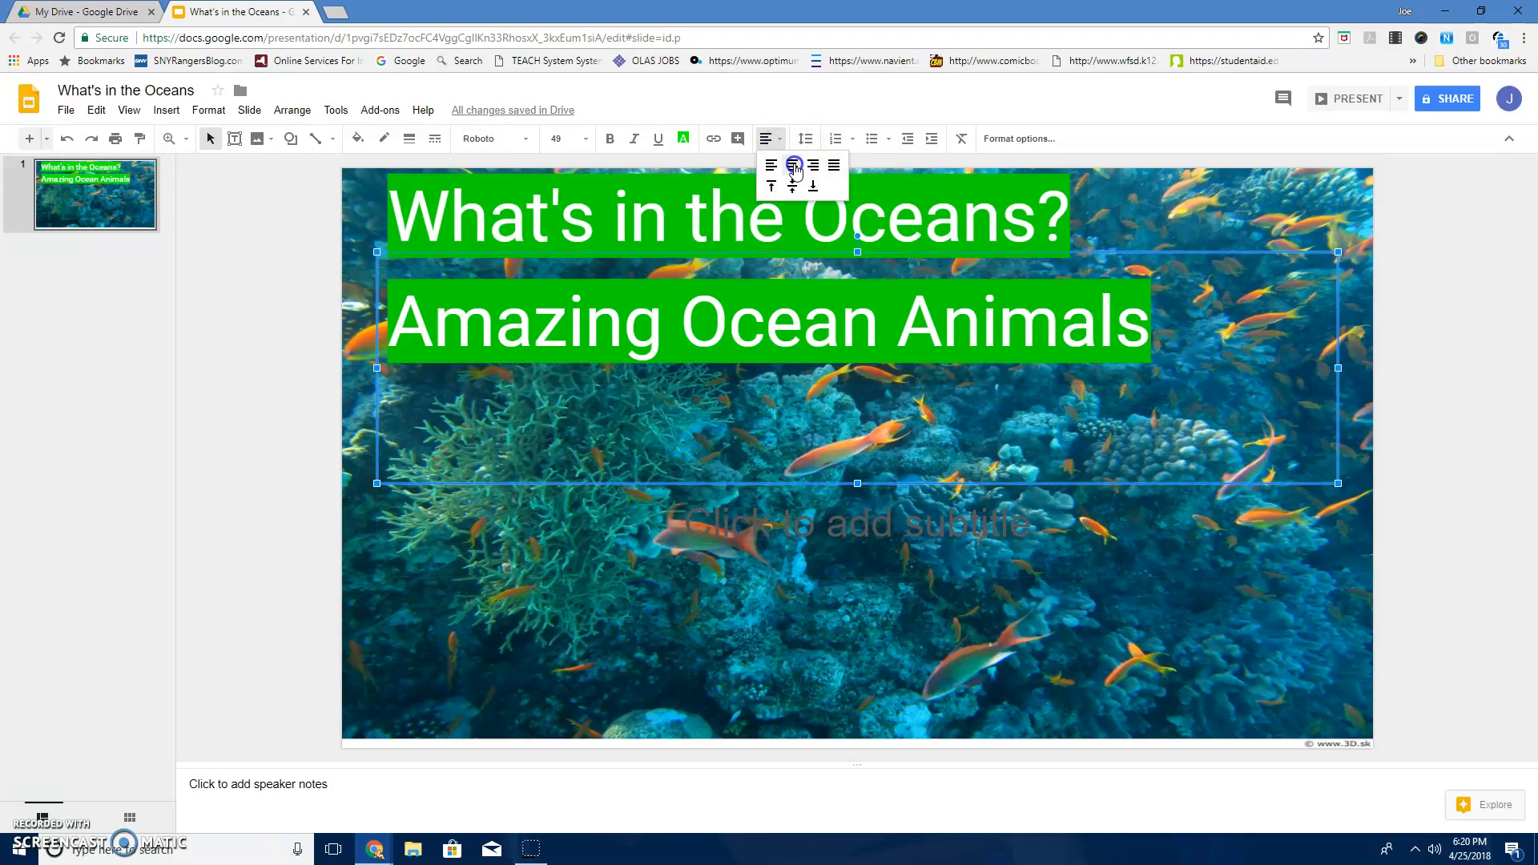
left_click(791, 162)
left_click(1222, 251)
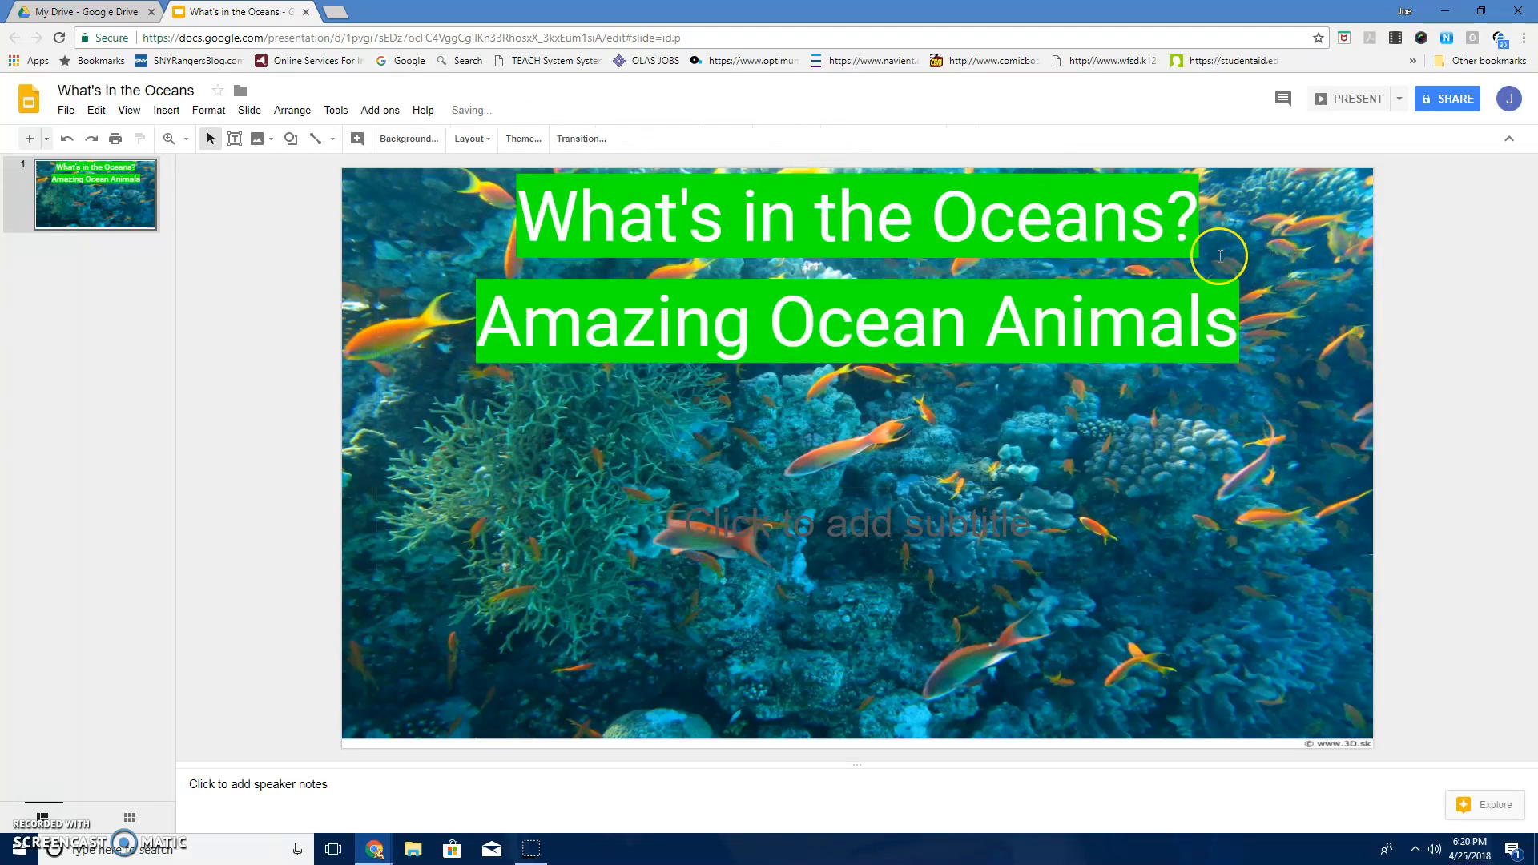
left_click_drag(1250, 253, 1255, 297)
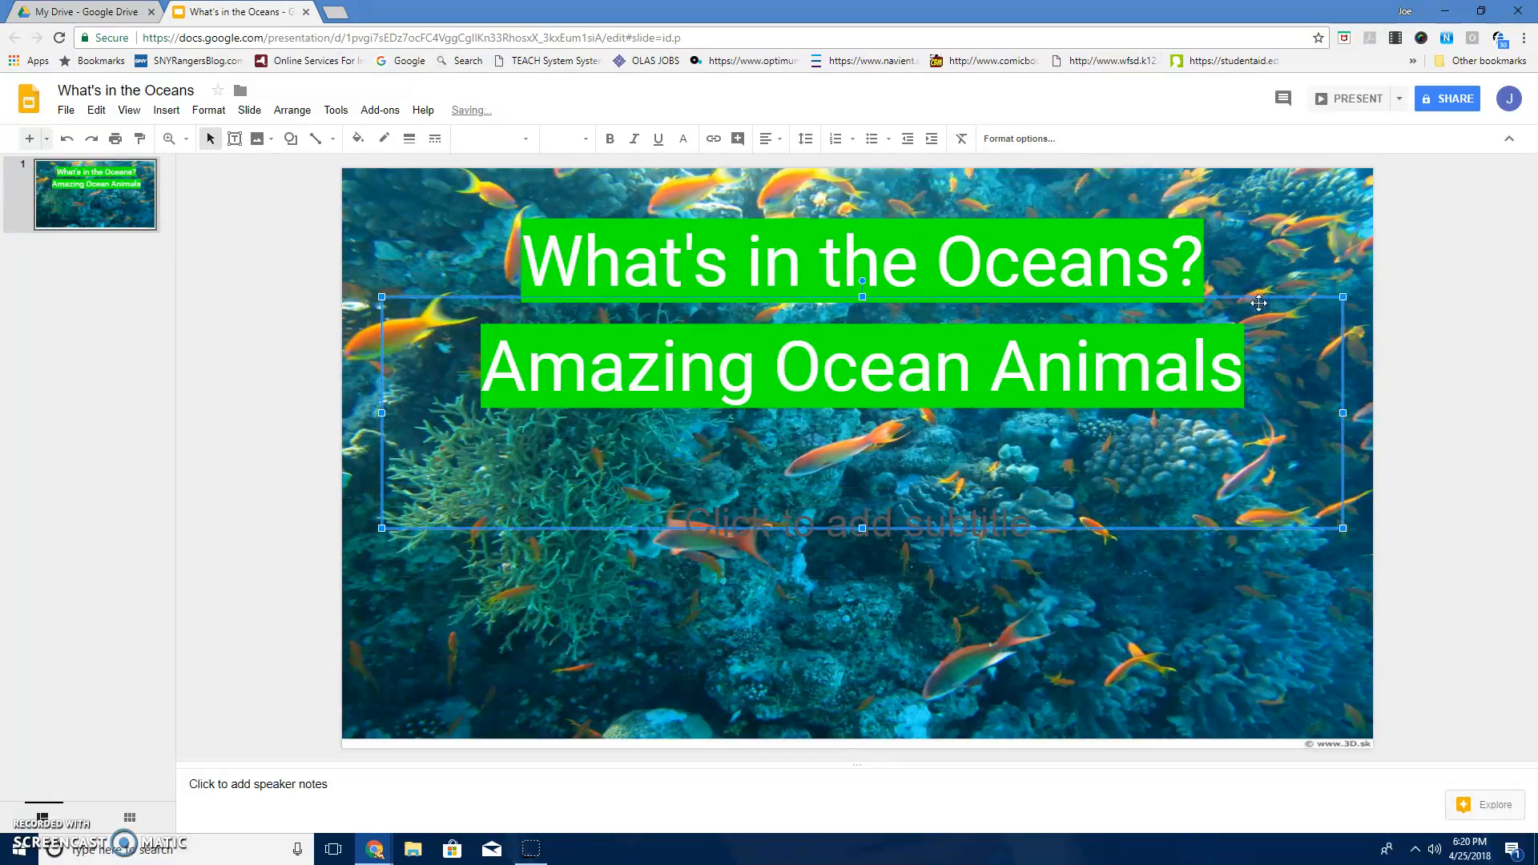
Step: Set a white highlight in the title slide's subtitle placeholder and enter the presenter's name there
left_click(1022, 535)
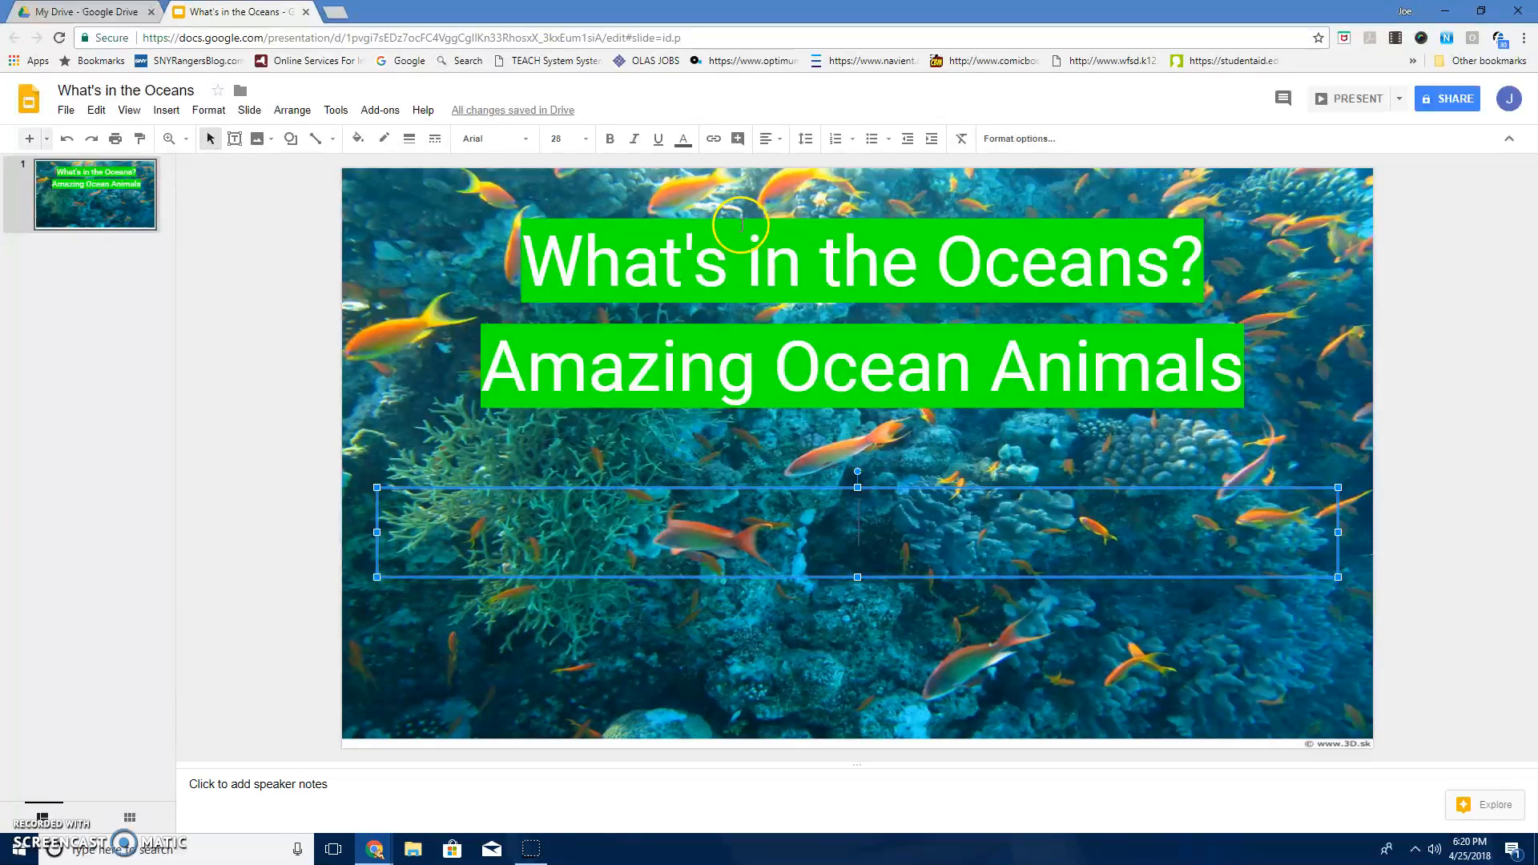
left_click(683, 139)
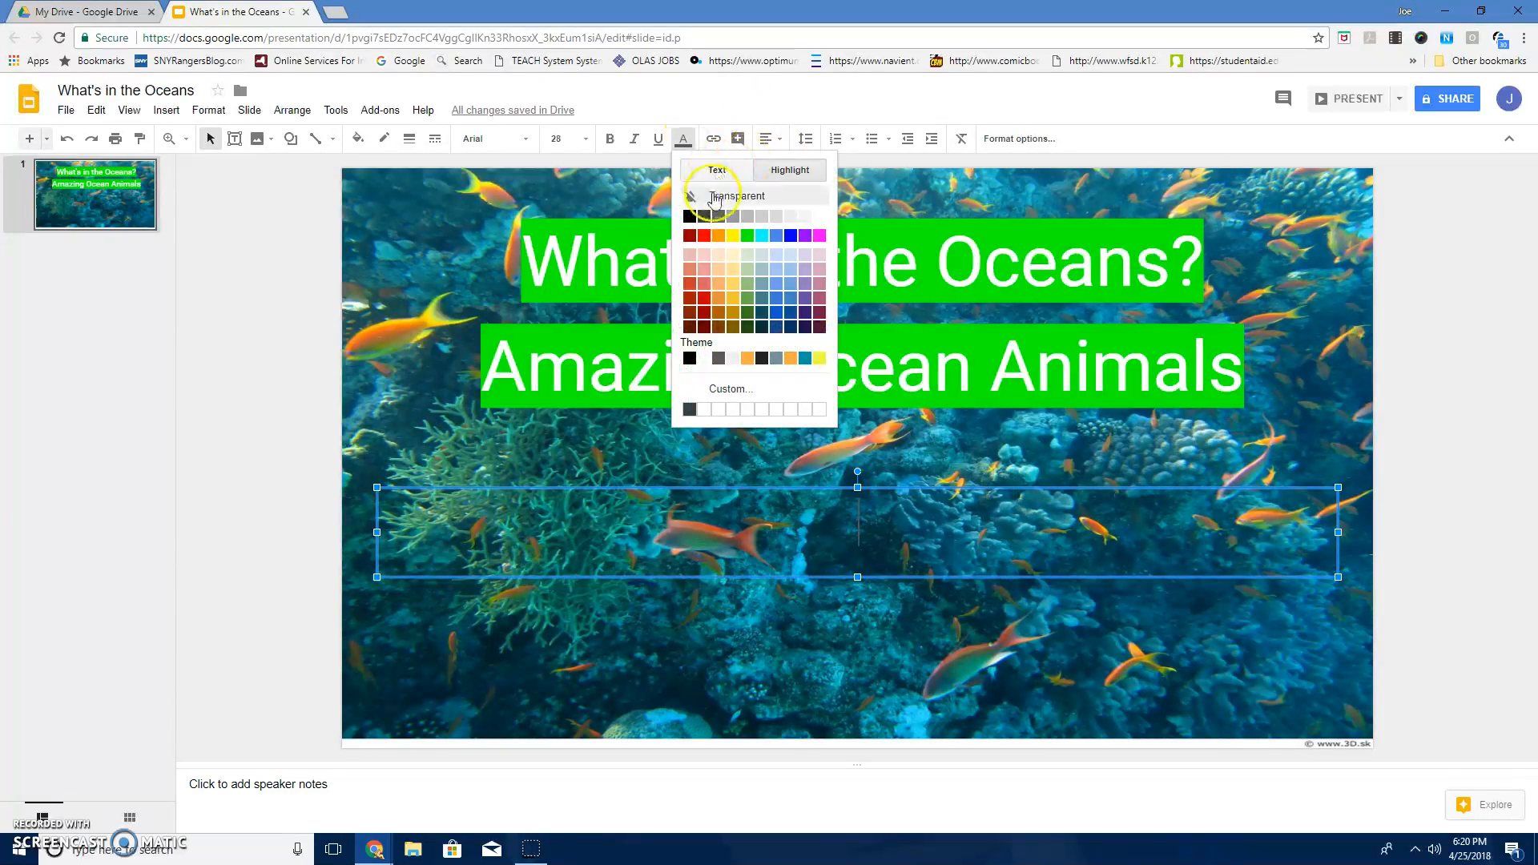
left_click(817, 217)
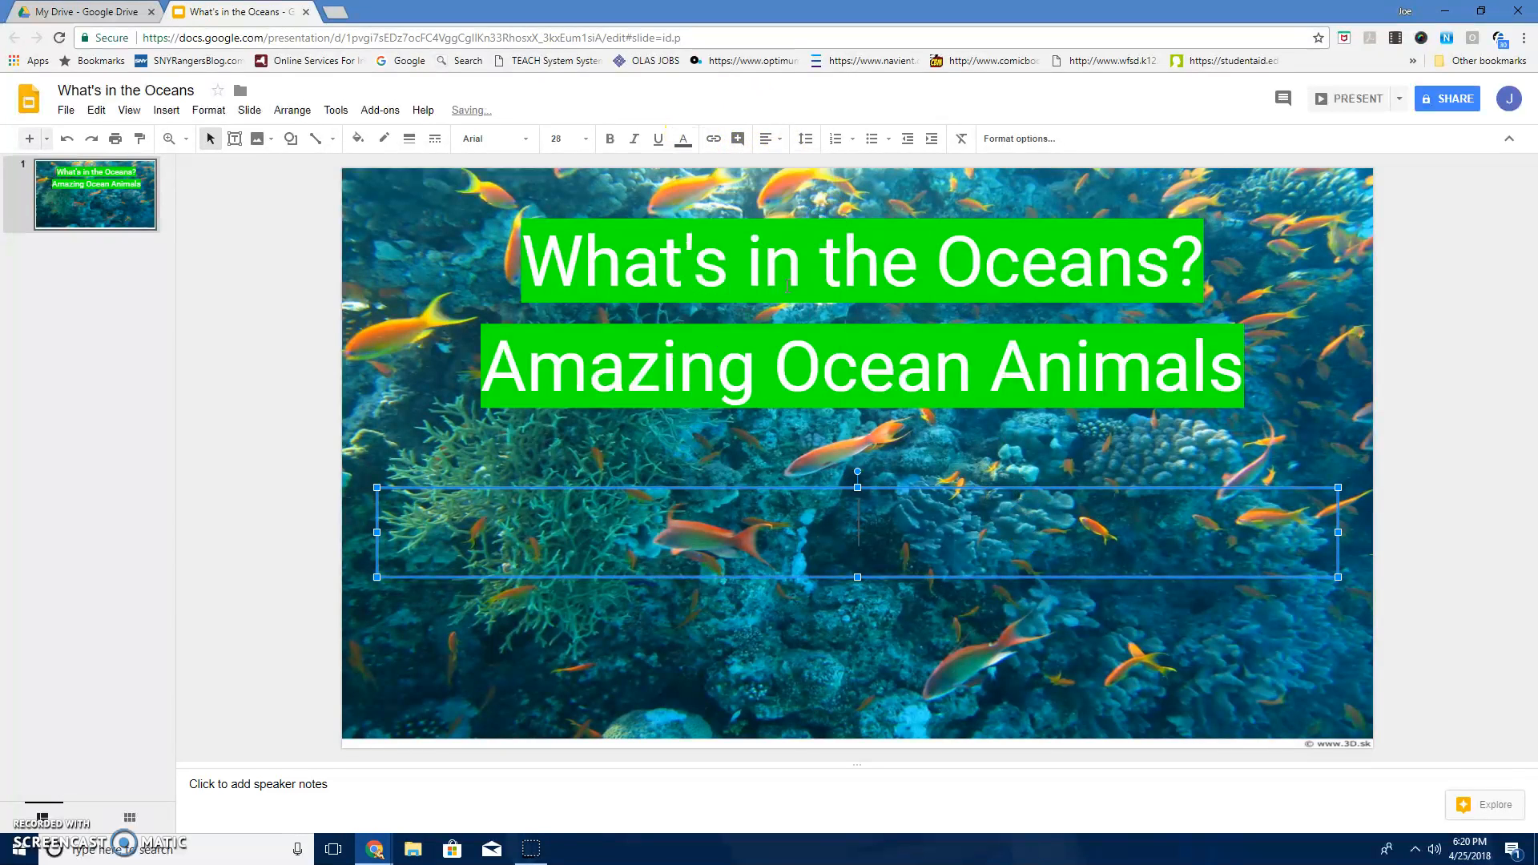
type("M")
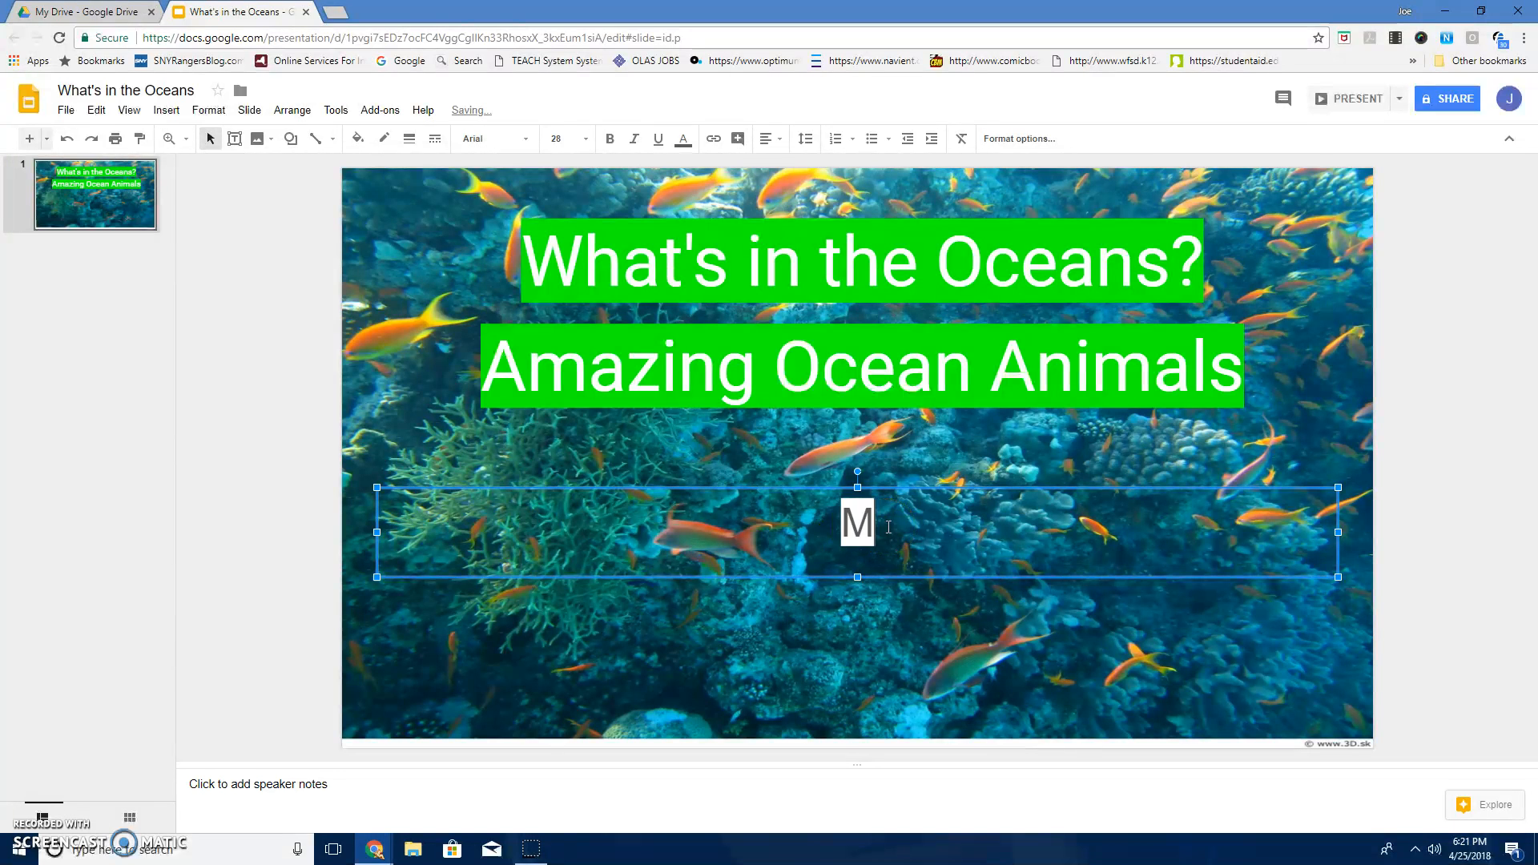
type("r. Scudero")
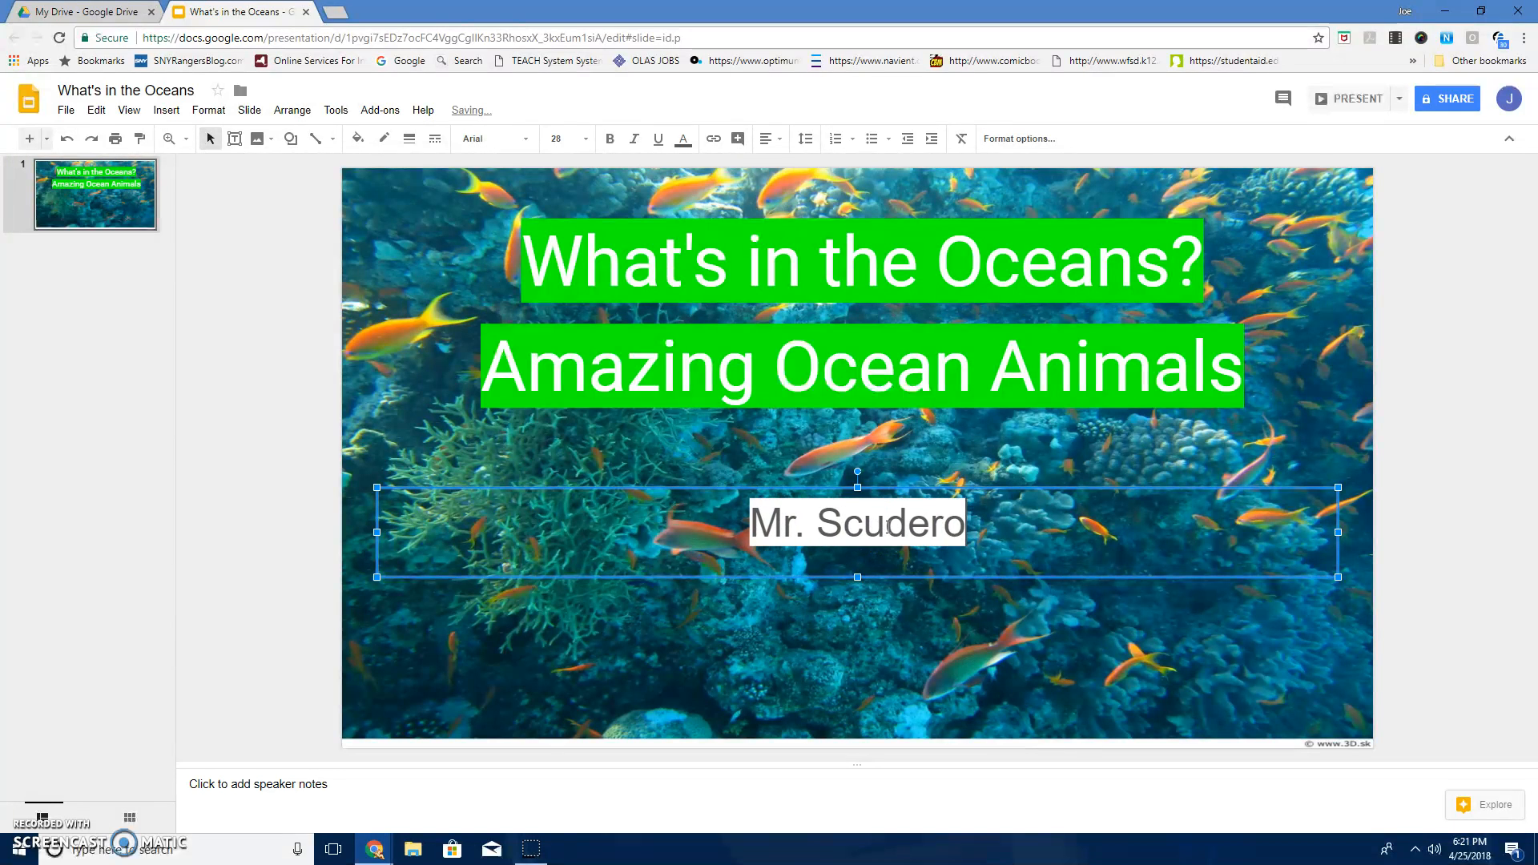
key("BackSpace")
type("i")
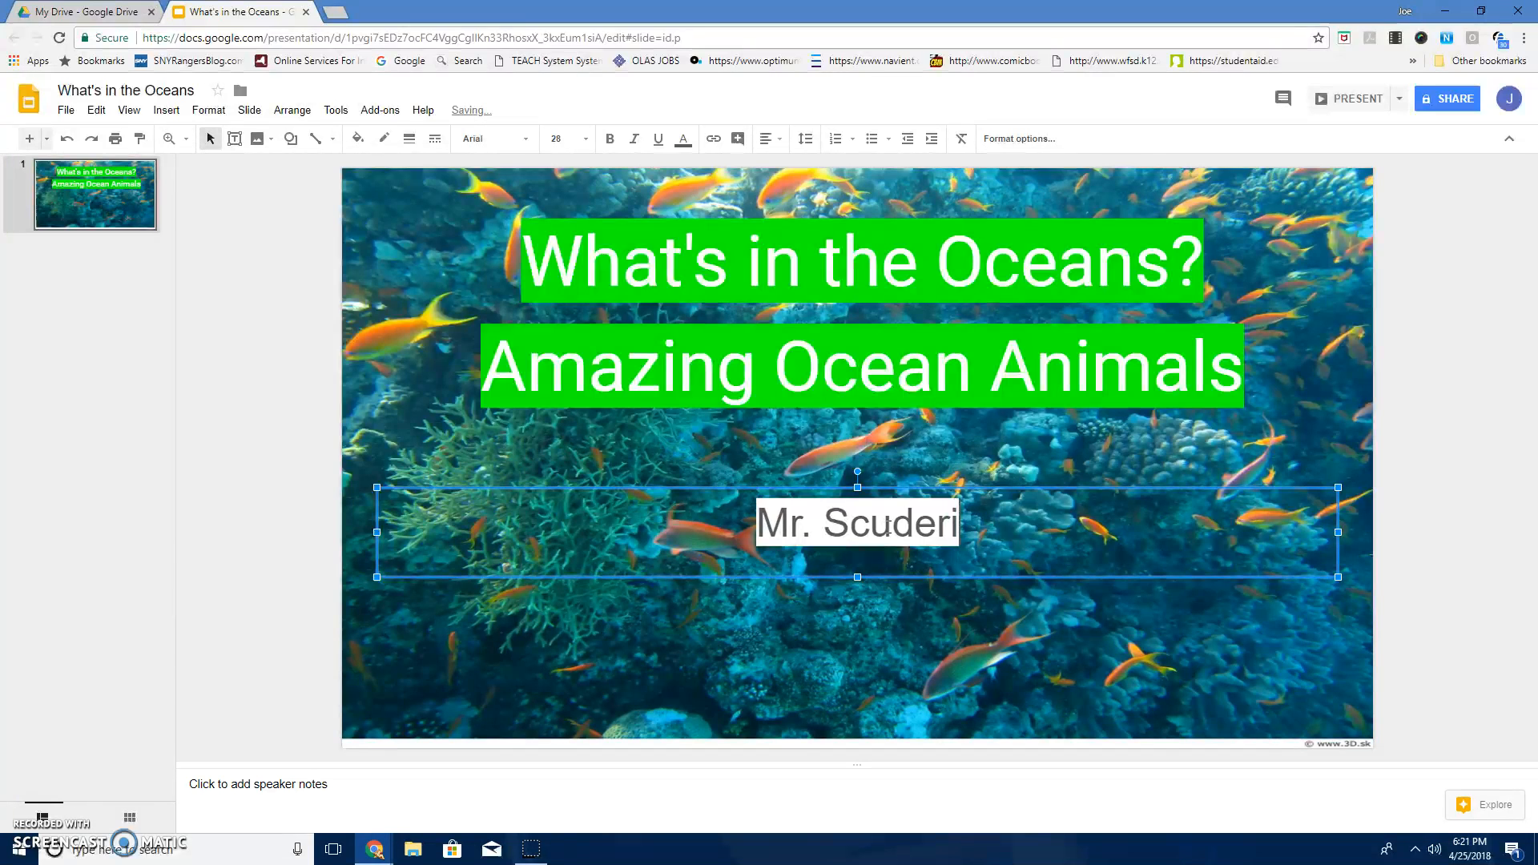
left_click(1470, 442)
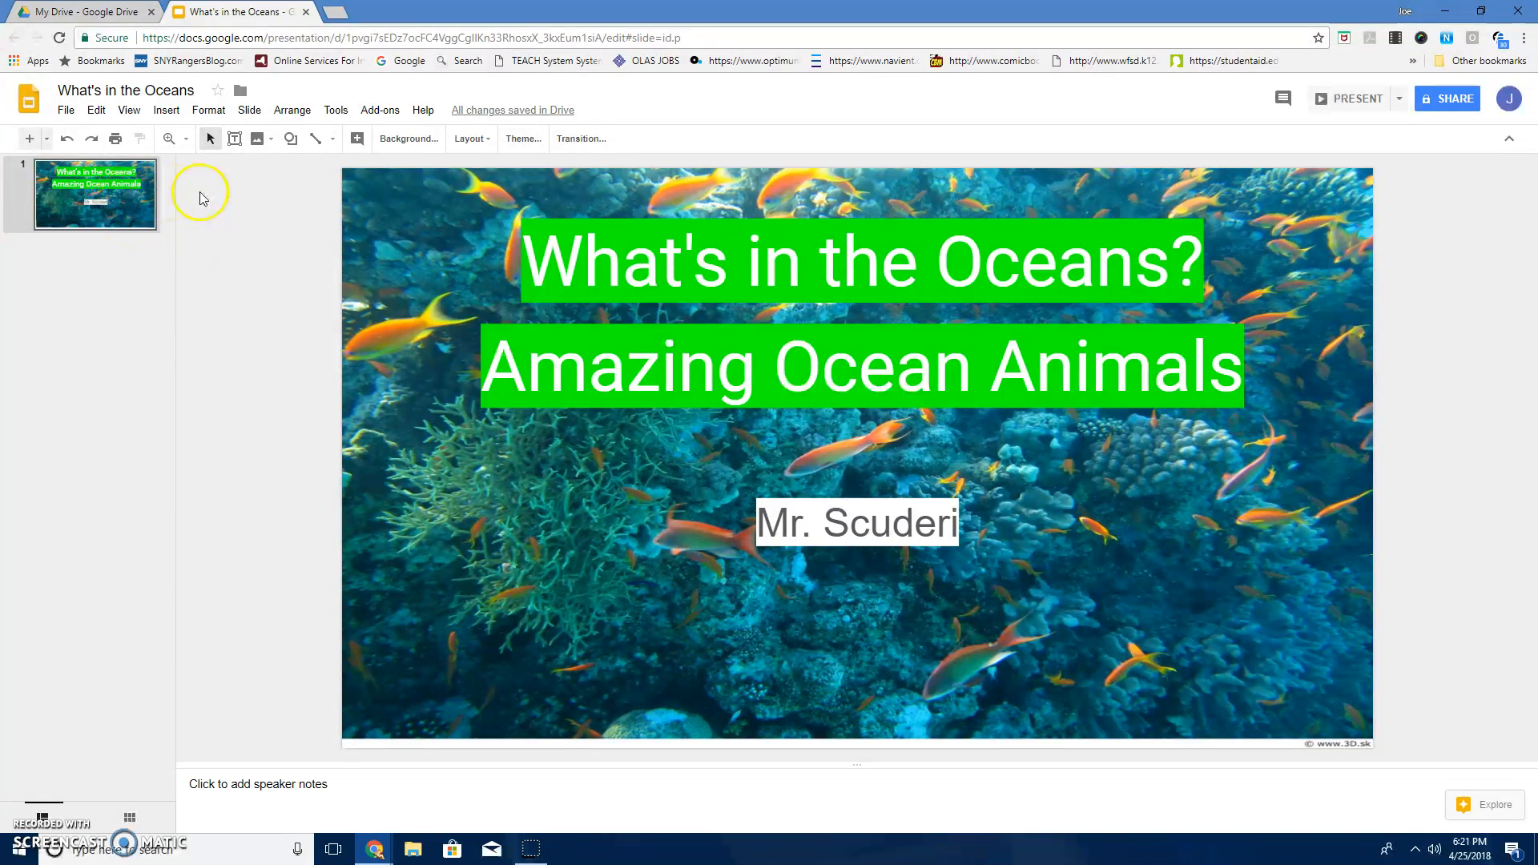
Step: Add a new slide after the title slide and restore the presentation window so it sits beside the ReadWorks article
right_click(125, 206)
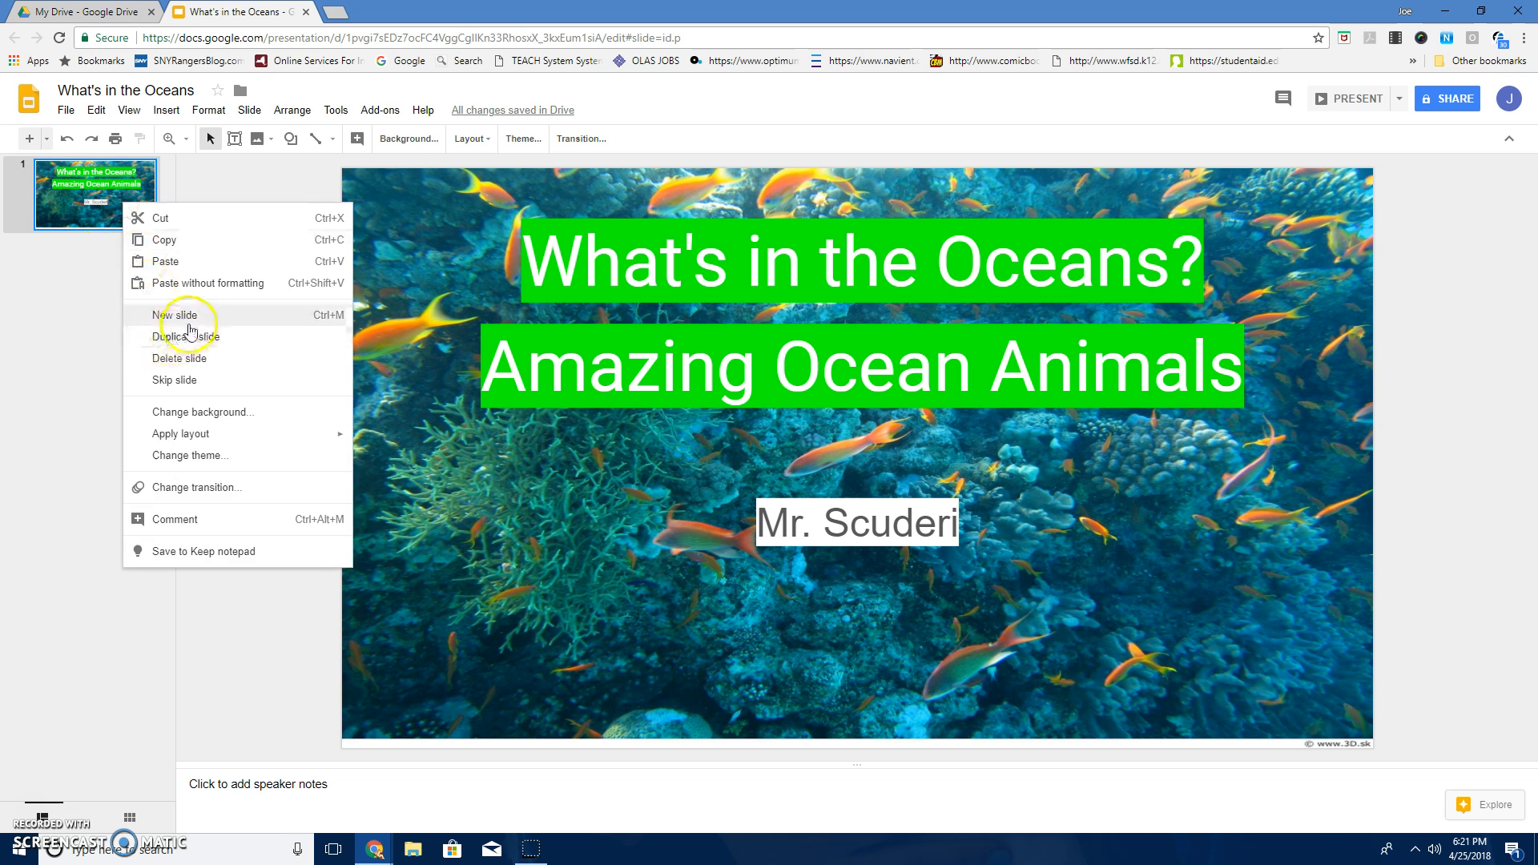
left_click(189, 314)
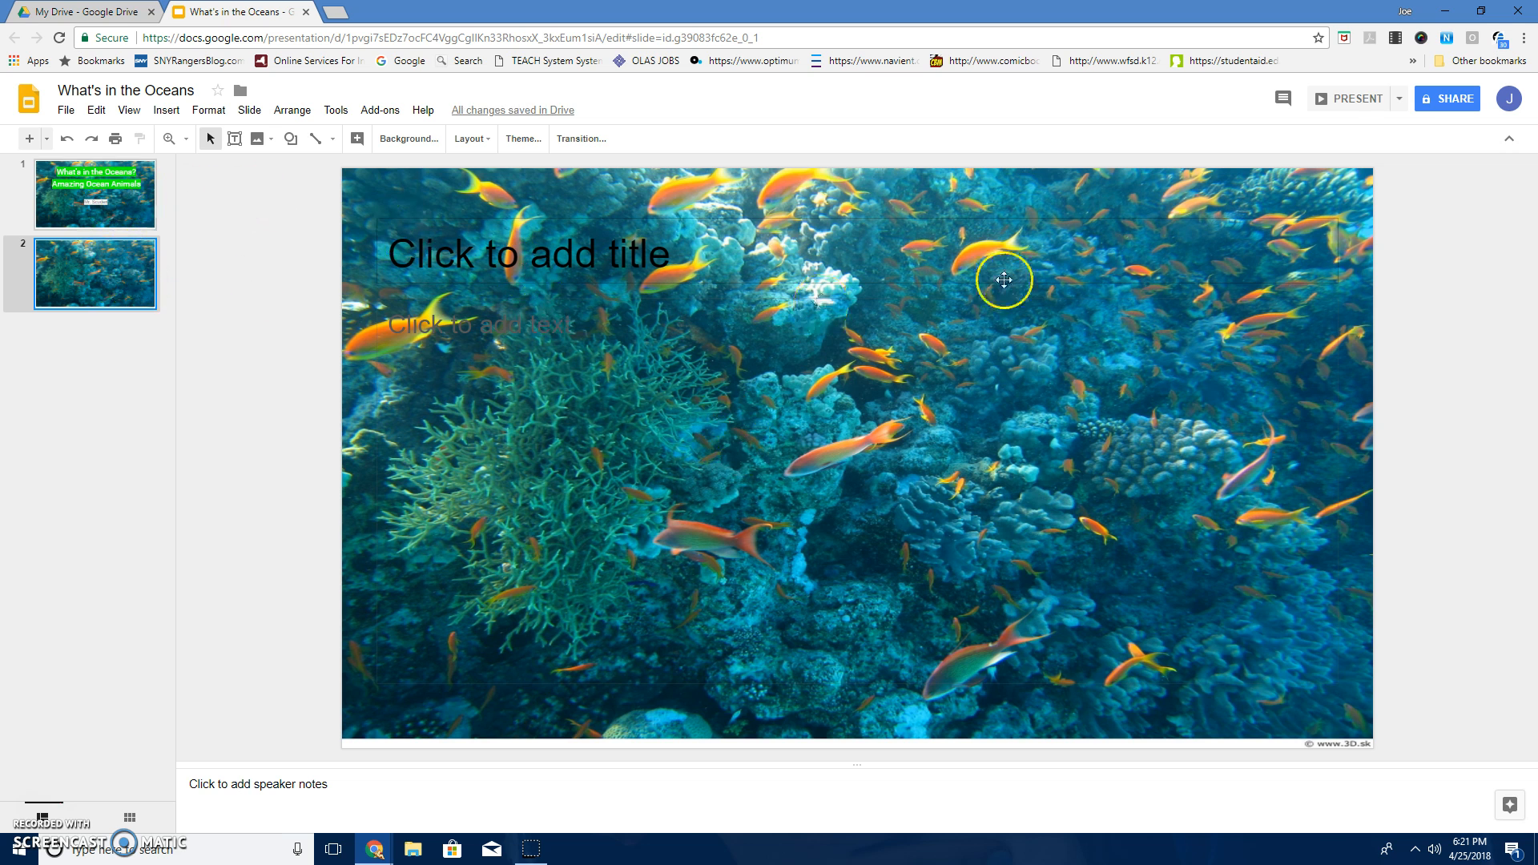
left_click(1481, 11)
left_click_drag(104, 128, 2, 105)
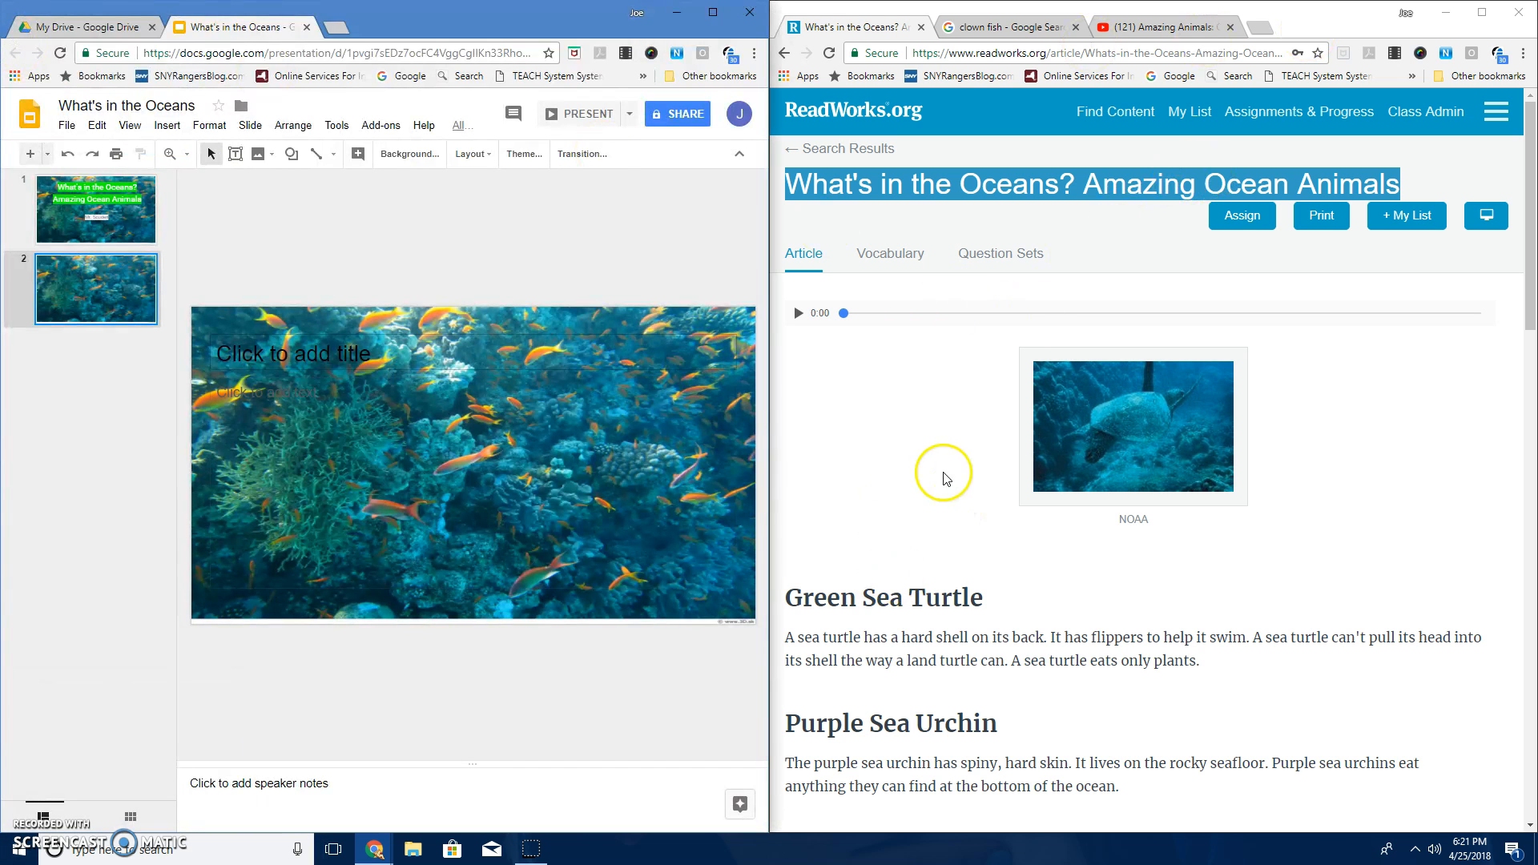
Step: Copy the heading "Clownfish" from the ReadWorks article and paste it into the second slide's title placeholder
scroll(938, 469, "down", 5)
scroll(973, 410, "down", 5)
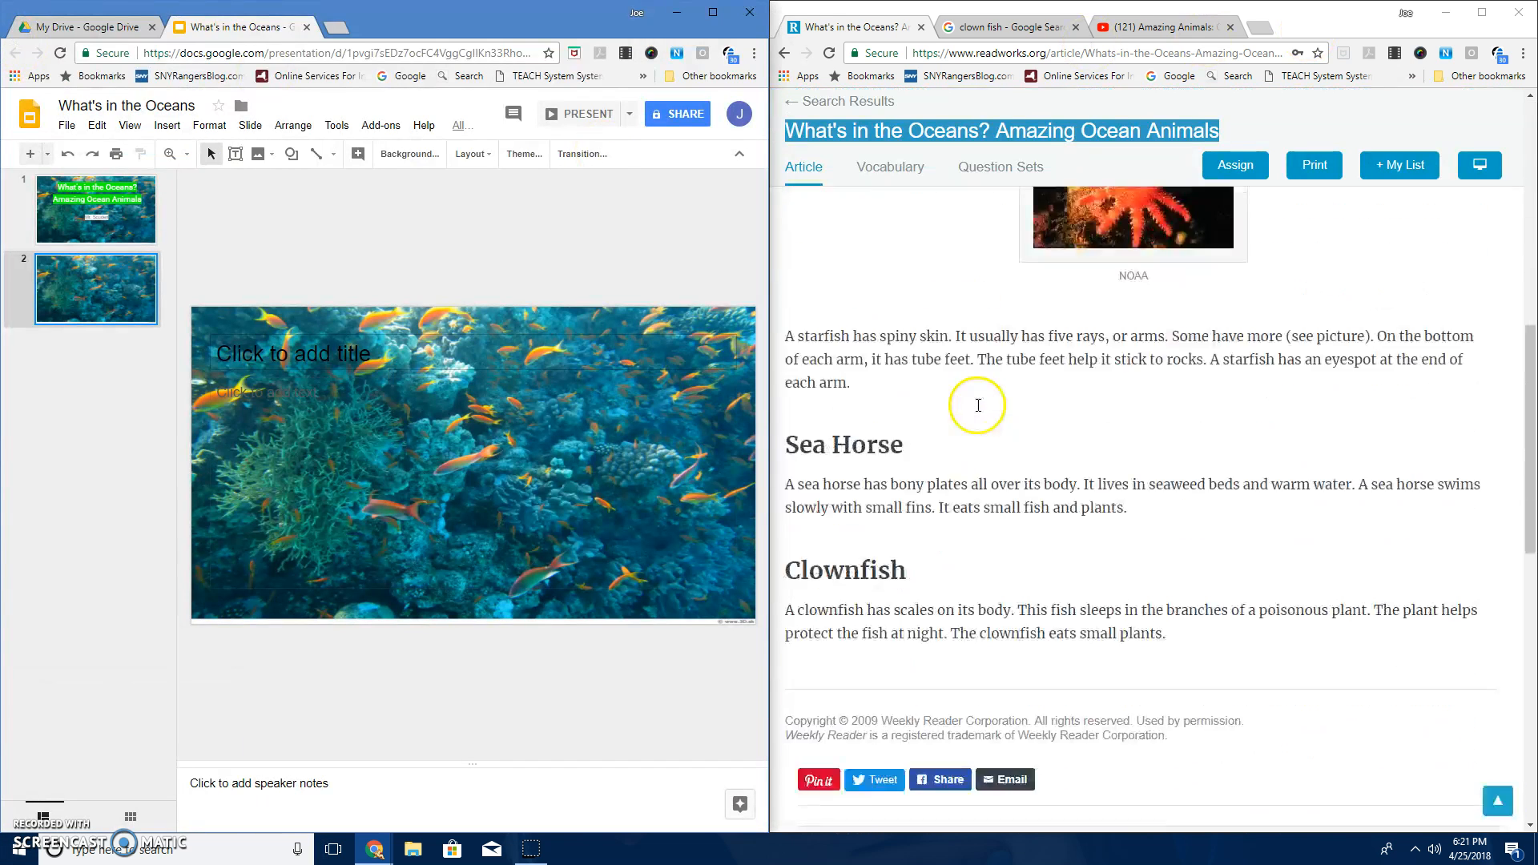
scroll(946, 441, "down", 1)
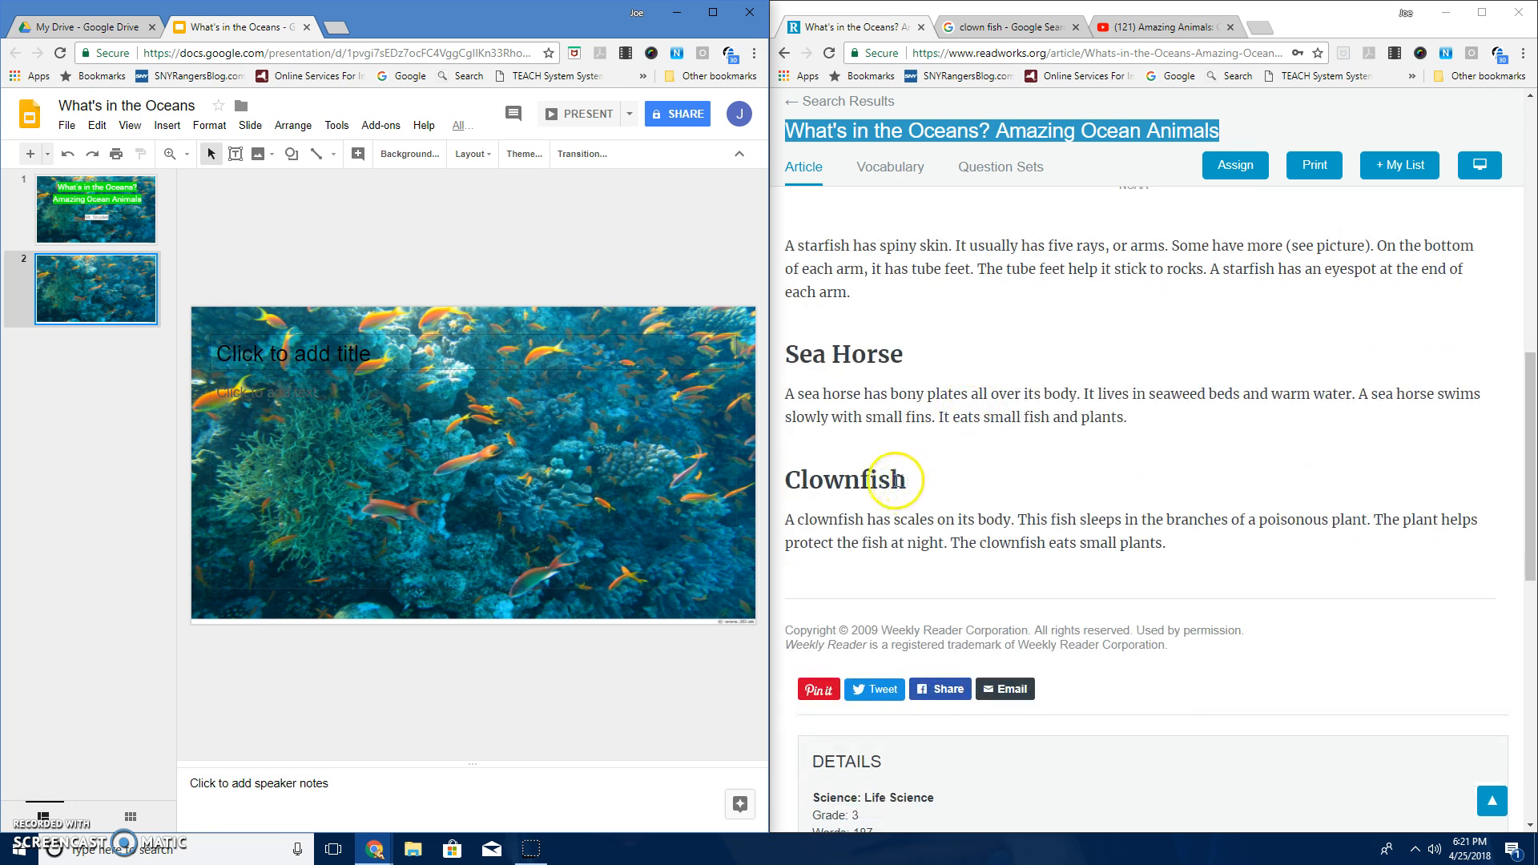
left_click(908, 485)
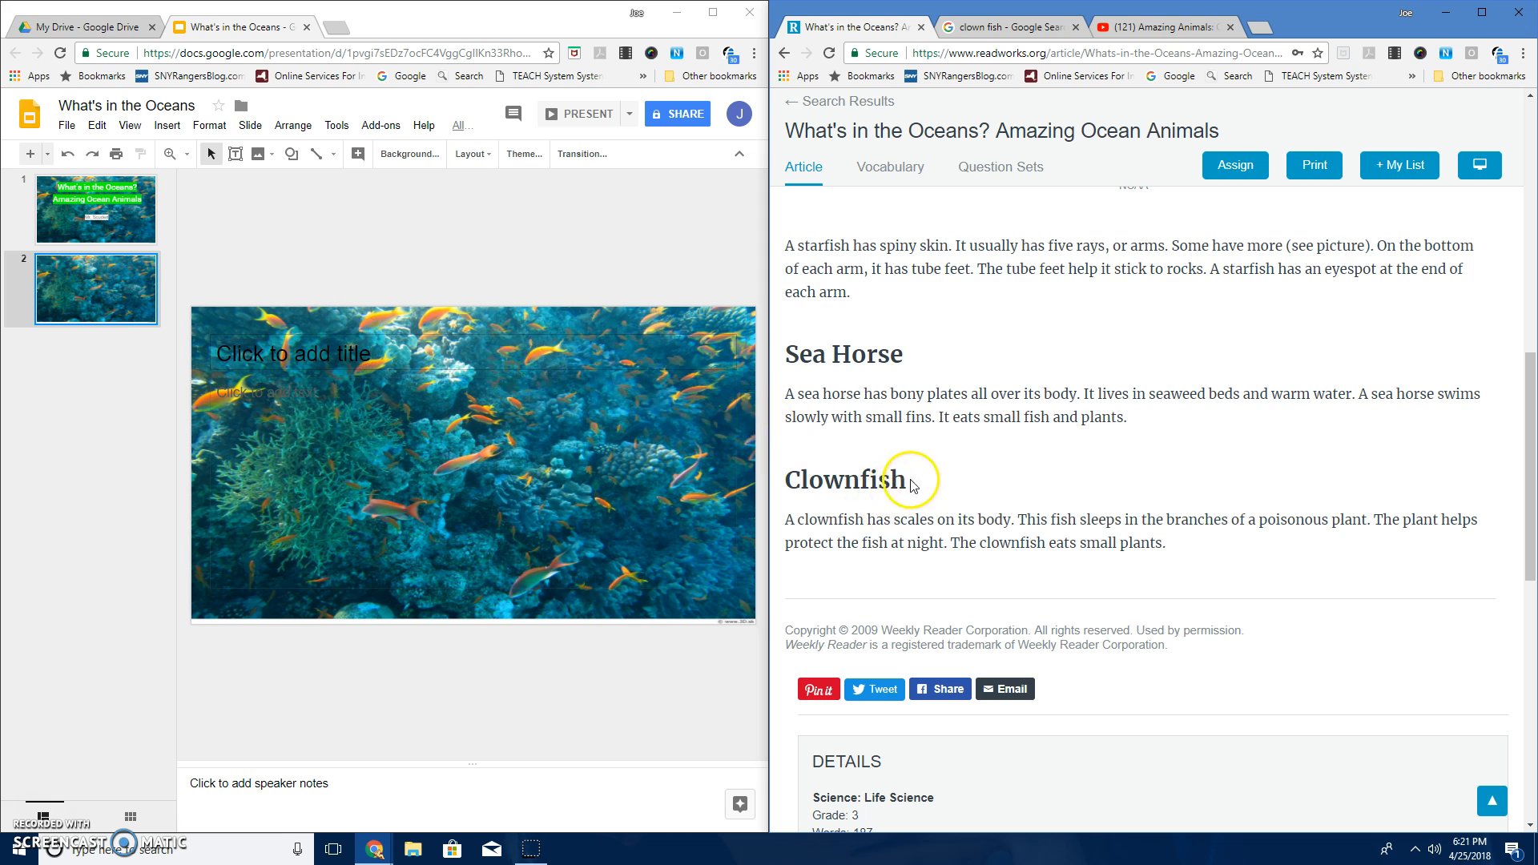
left_click_drag(904, 480, 738, 476)
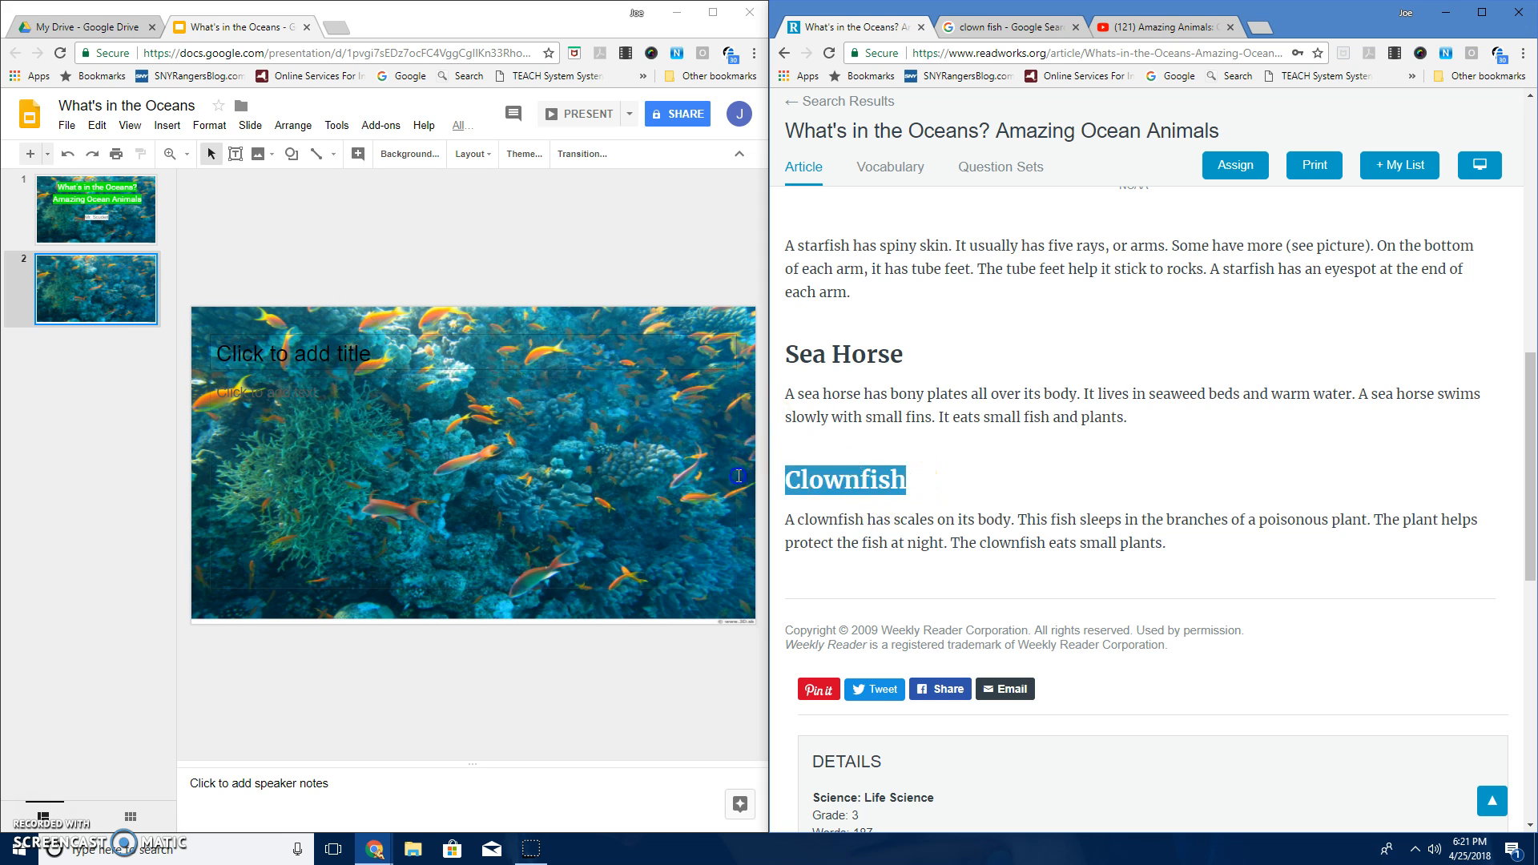
right_click(829, 481)
left_click(894, 492)
left_click(424, 355)
right_click(396, 342)
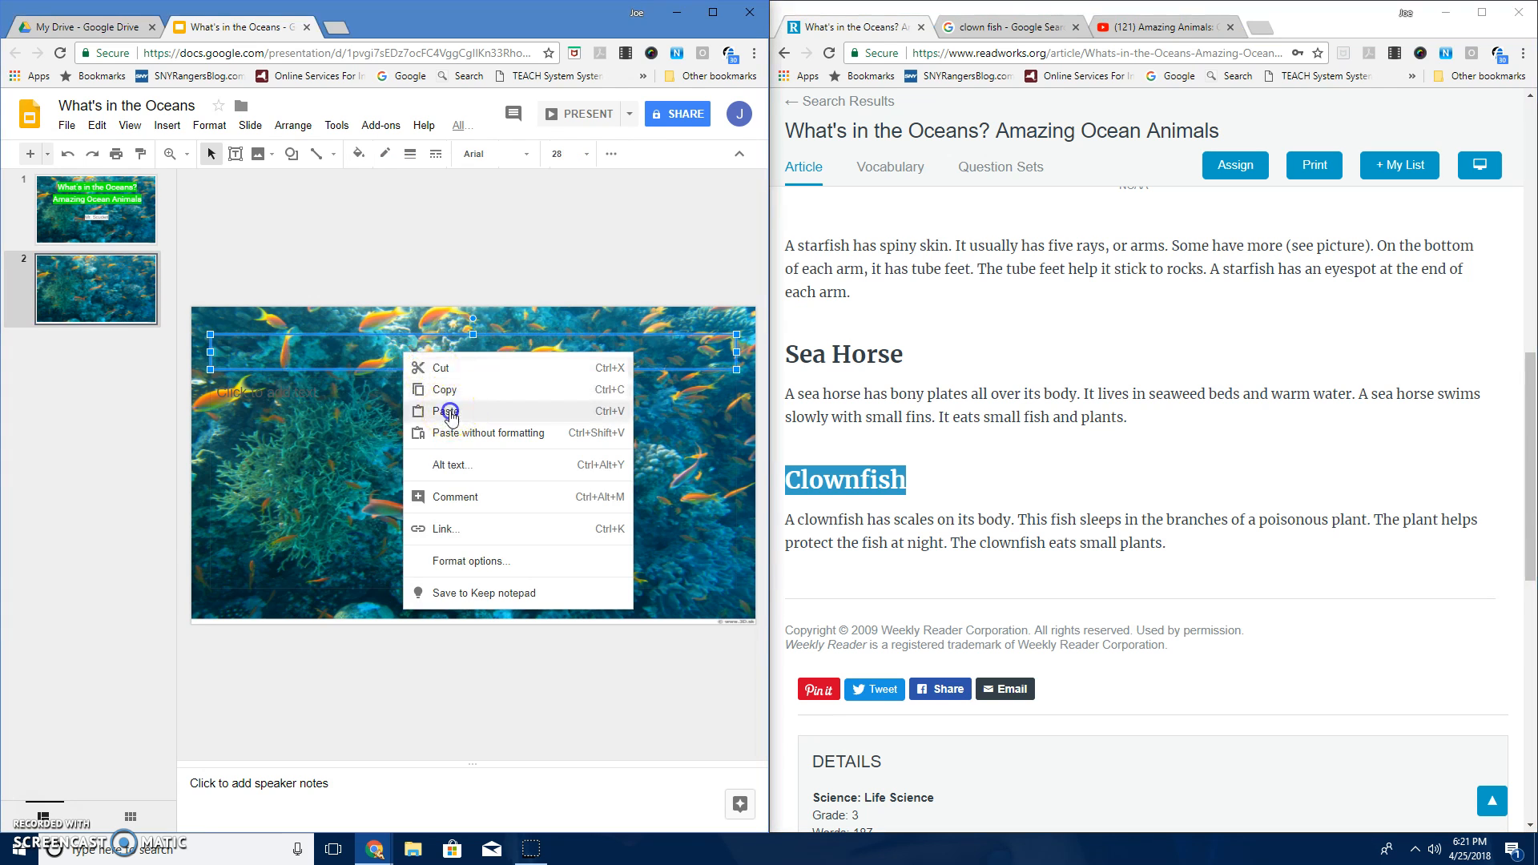
left_click(446, 410)
Step: Highlight the "Clownfish" title text in green
left_click(336, 381)
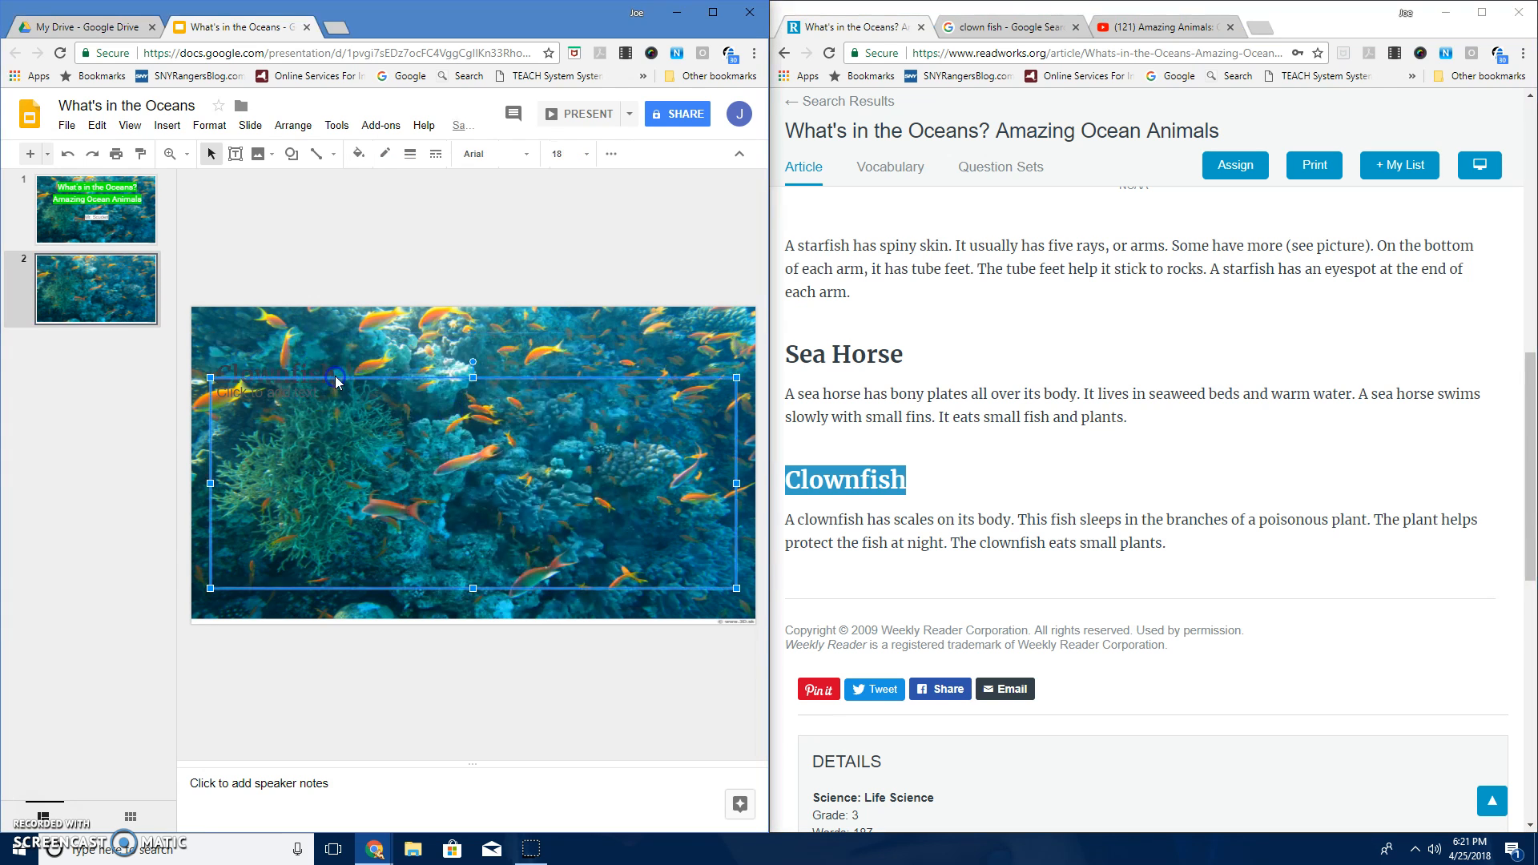
left_click(336, 368)
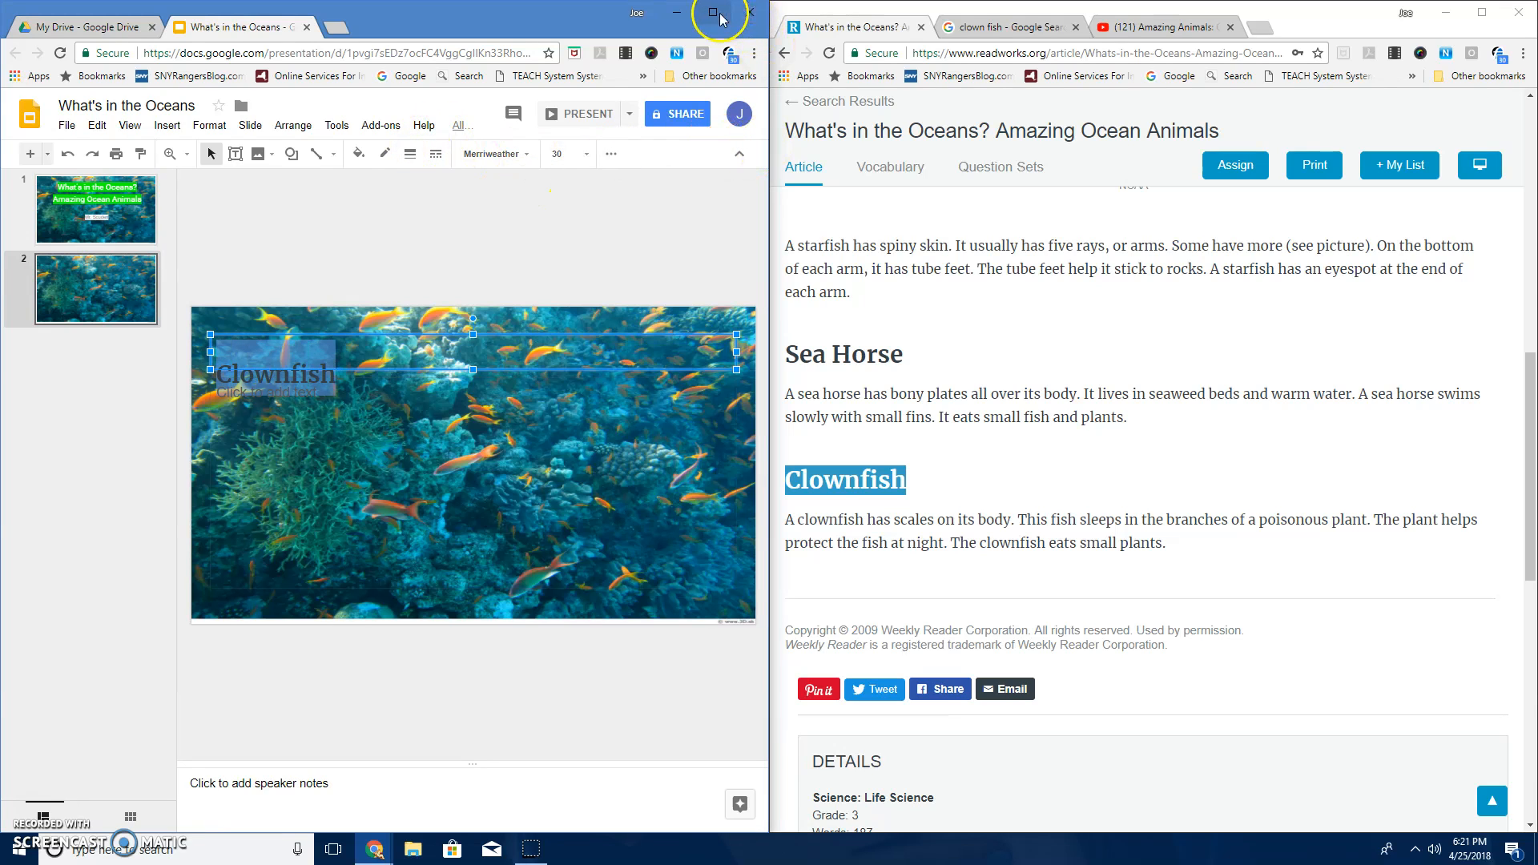
left_click(611, 154)
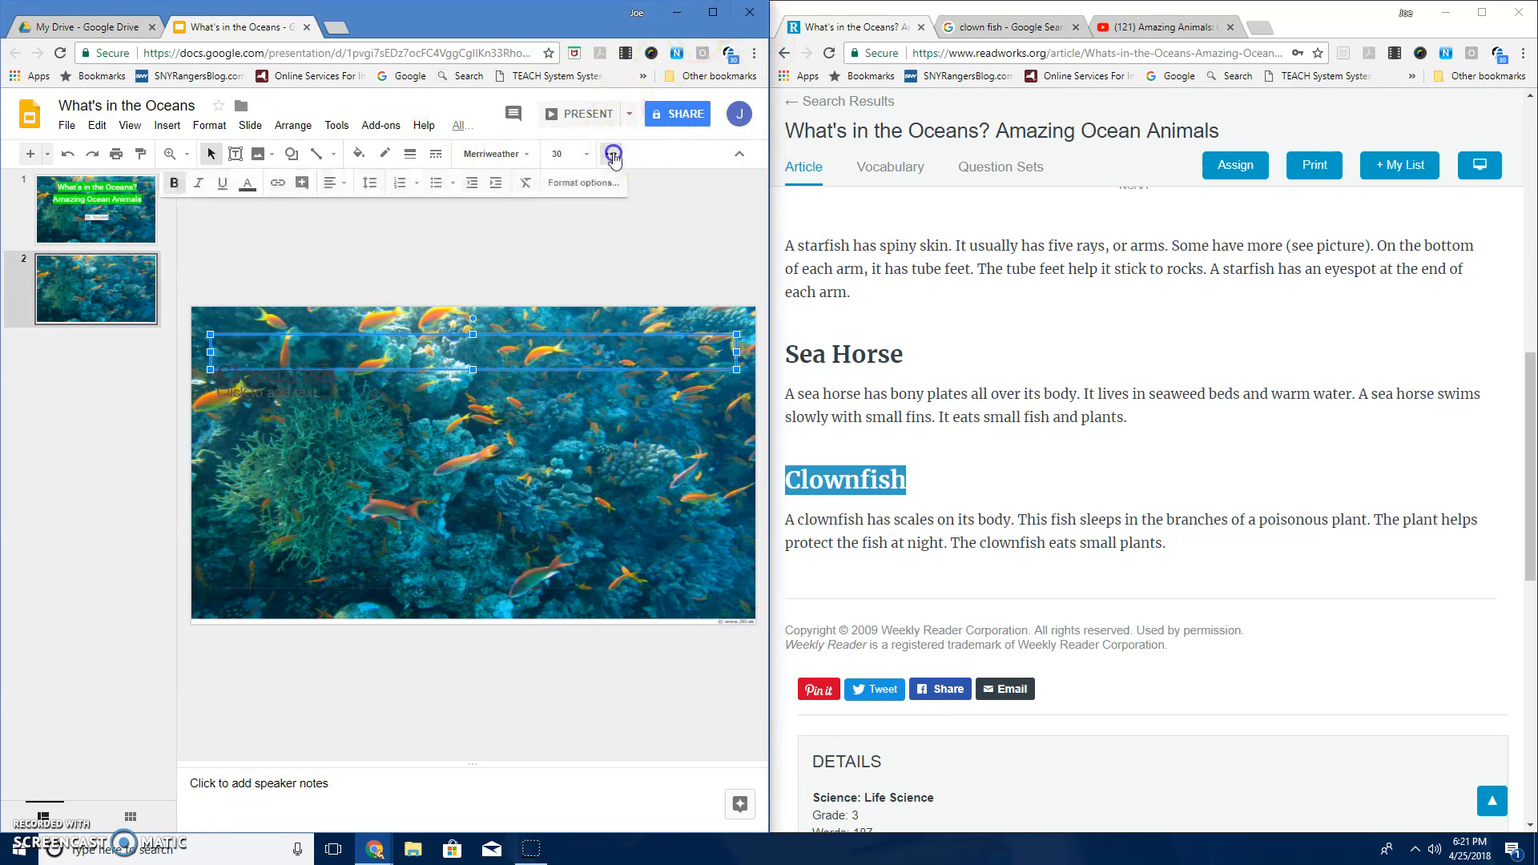
left_click(248, 184)
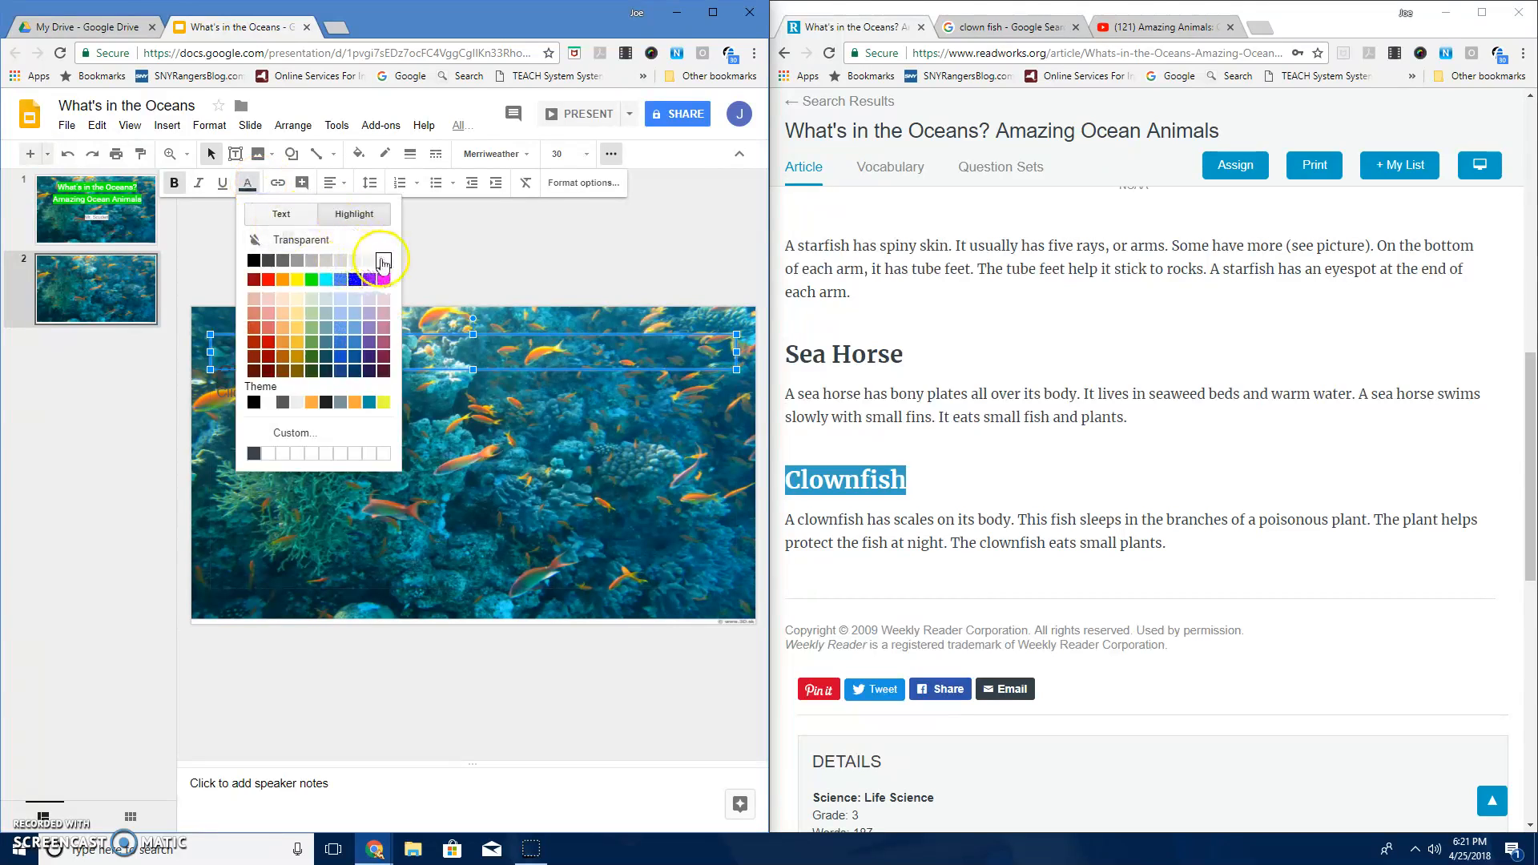
left_click(384, 261)
left_click(248, 183)
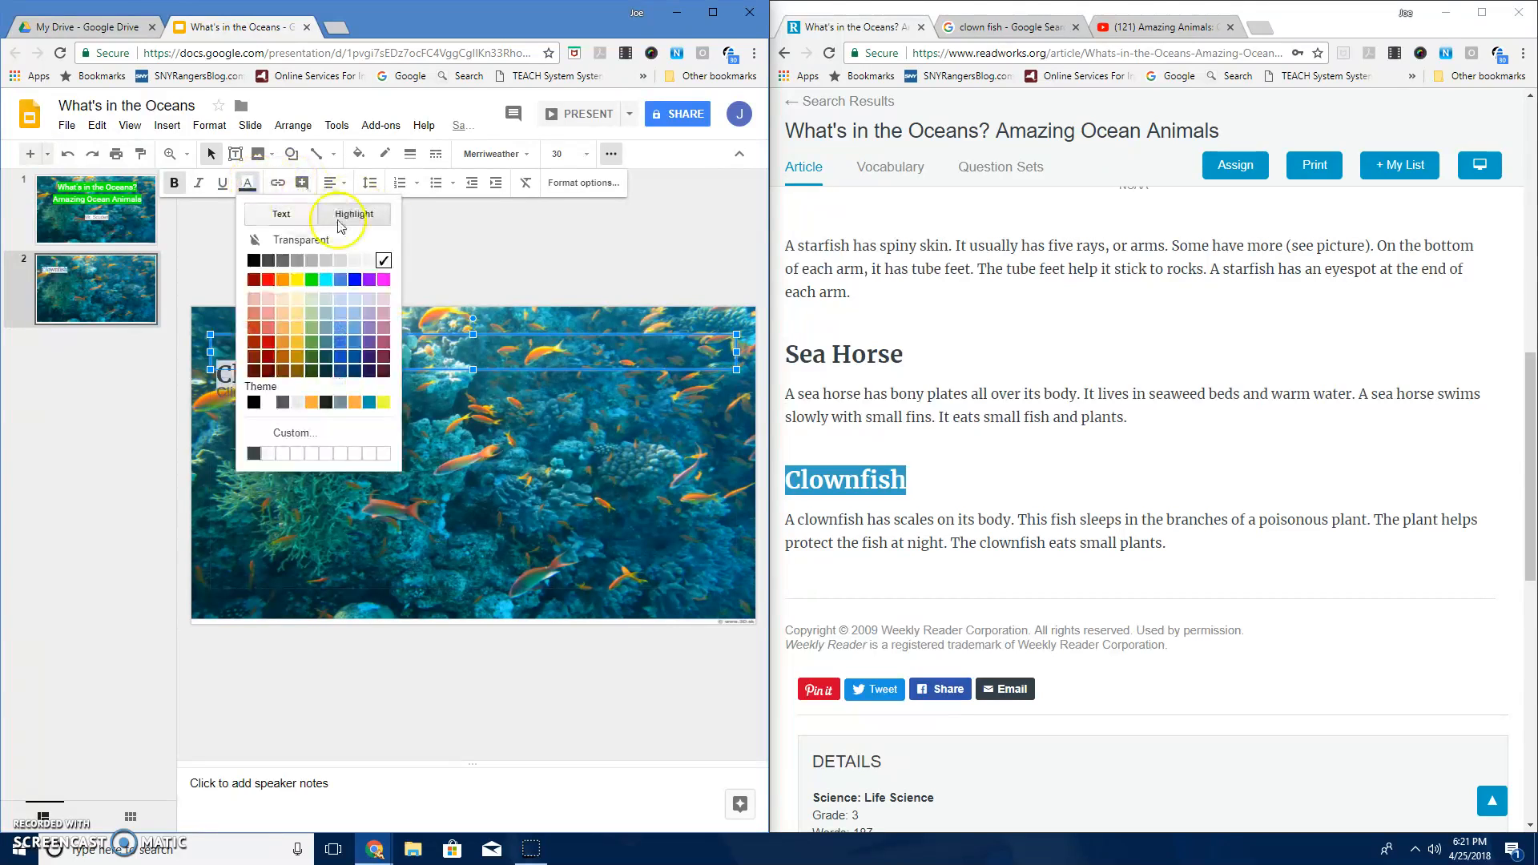
left_click(345, 214)
left_click(311, 280)
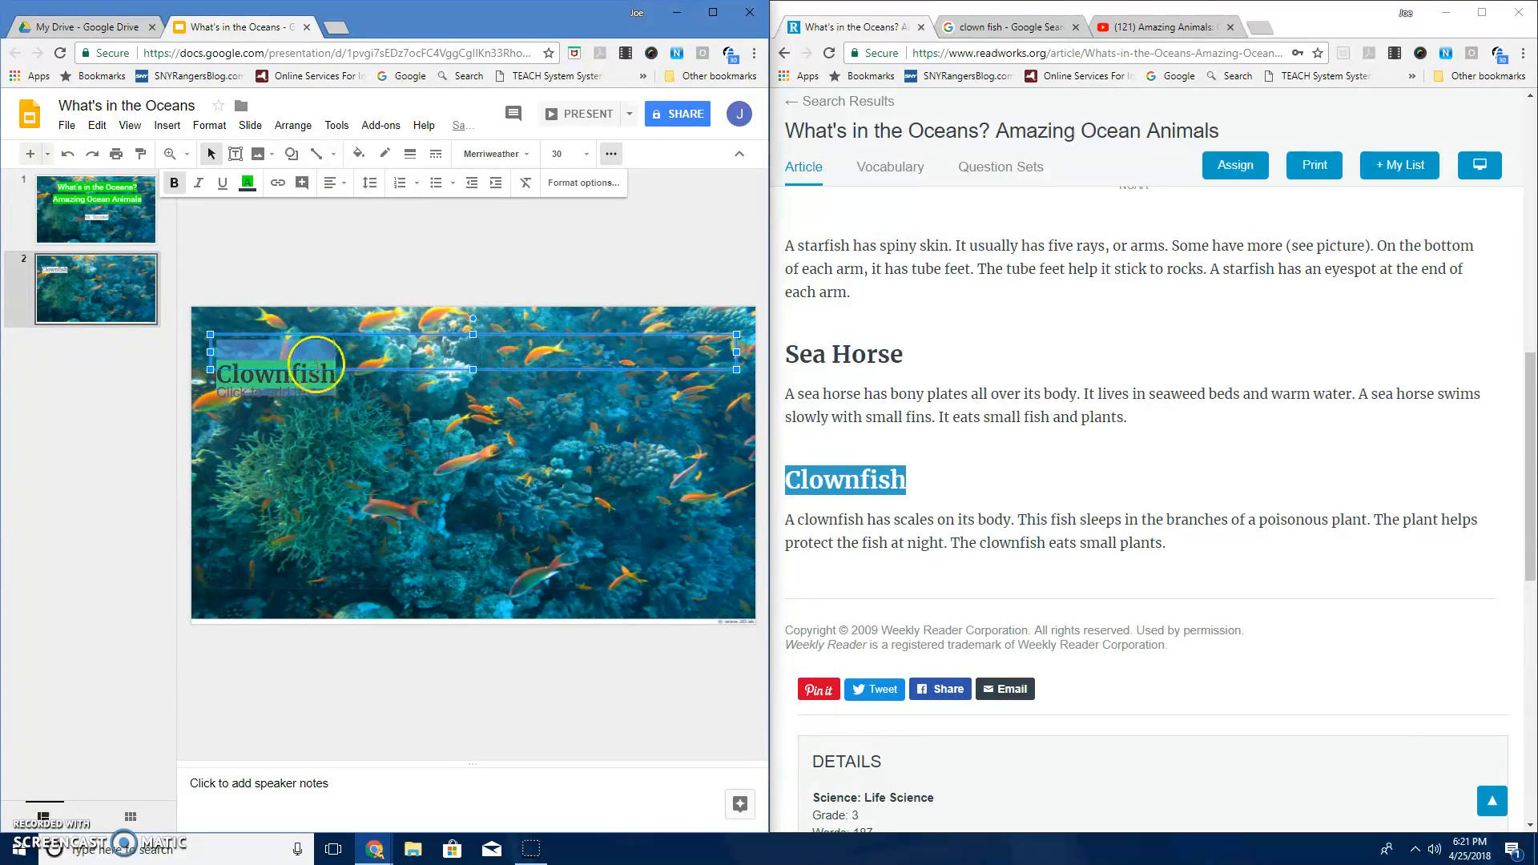
Step: Change the "Clownfish" title's text color to white and center it
left_click(260, 182)
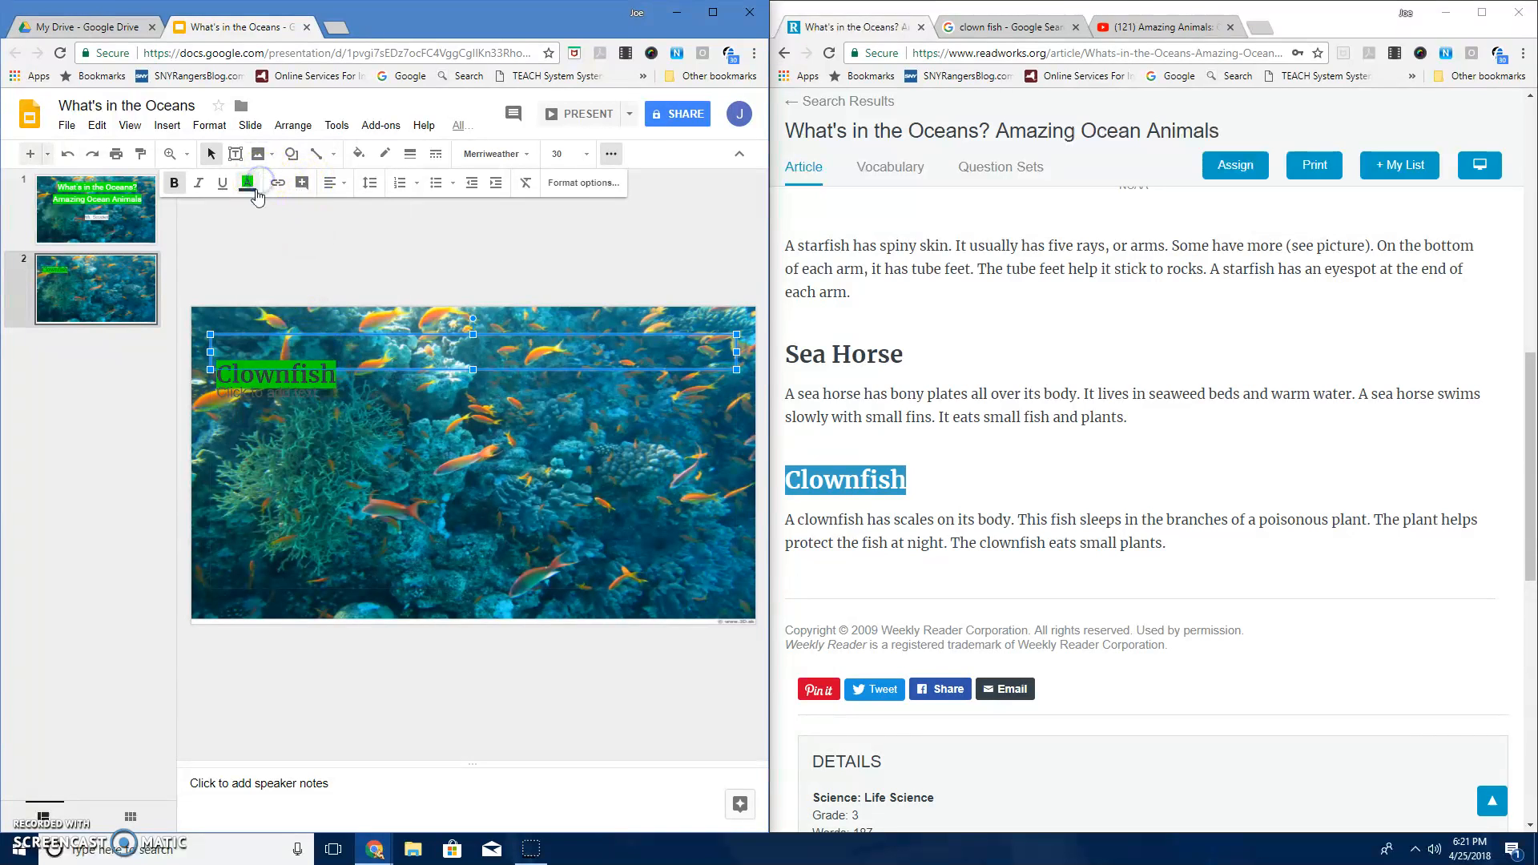
left_click(294, 213)
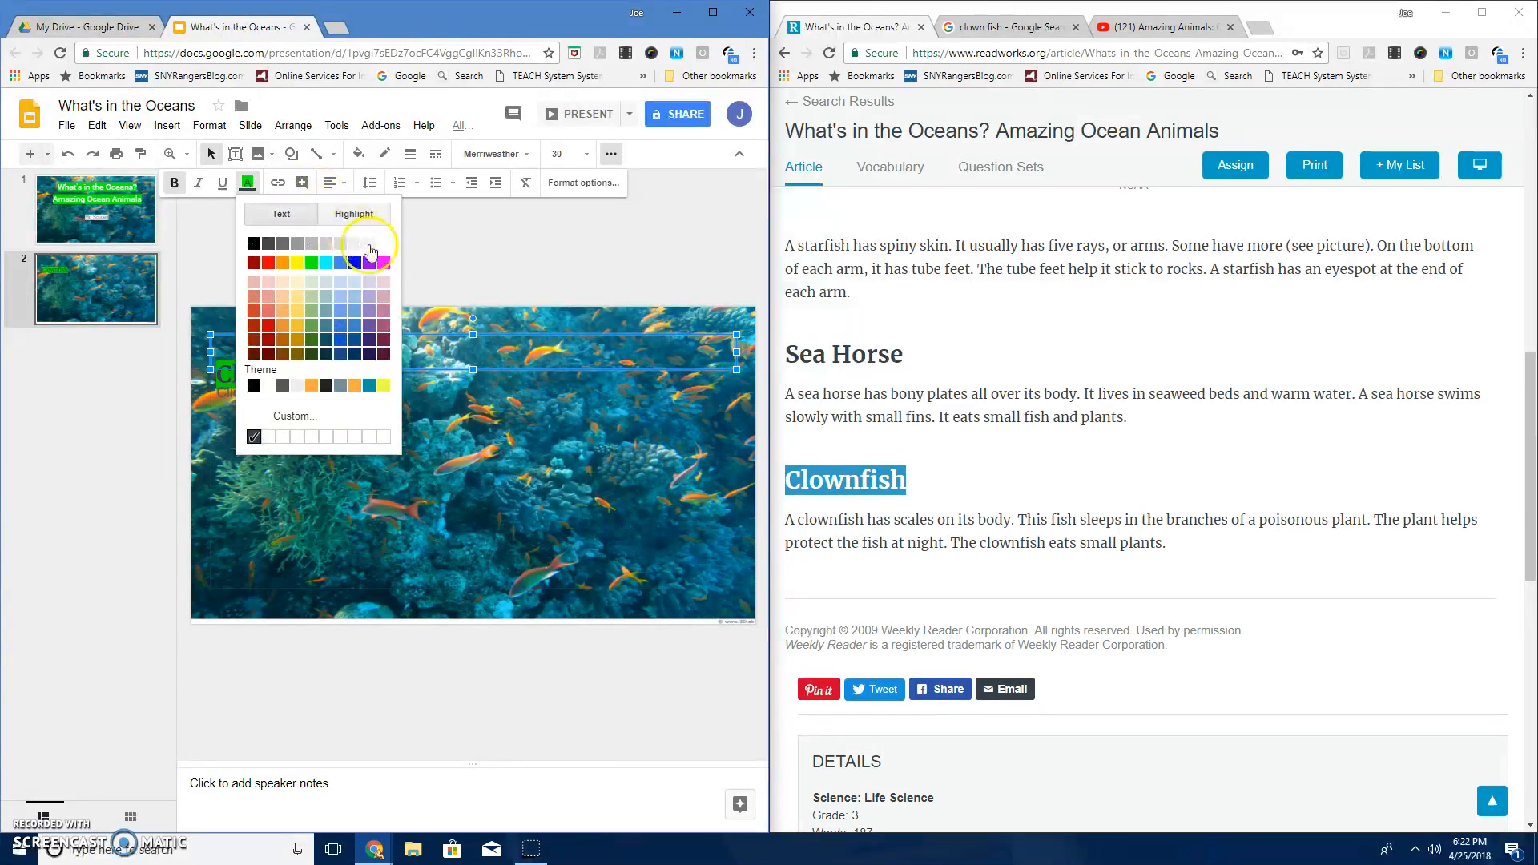
left_click(382, 243)
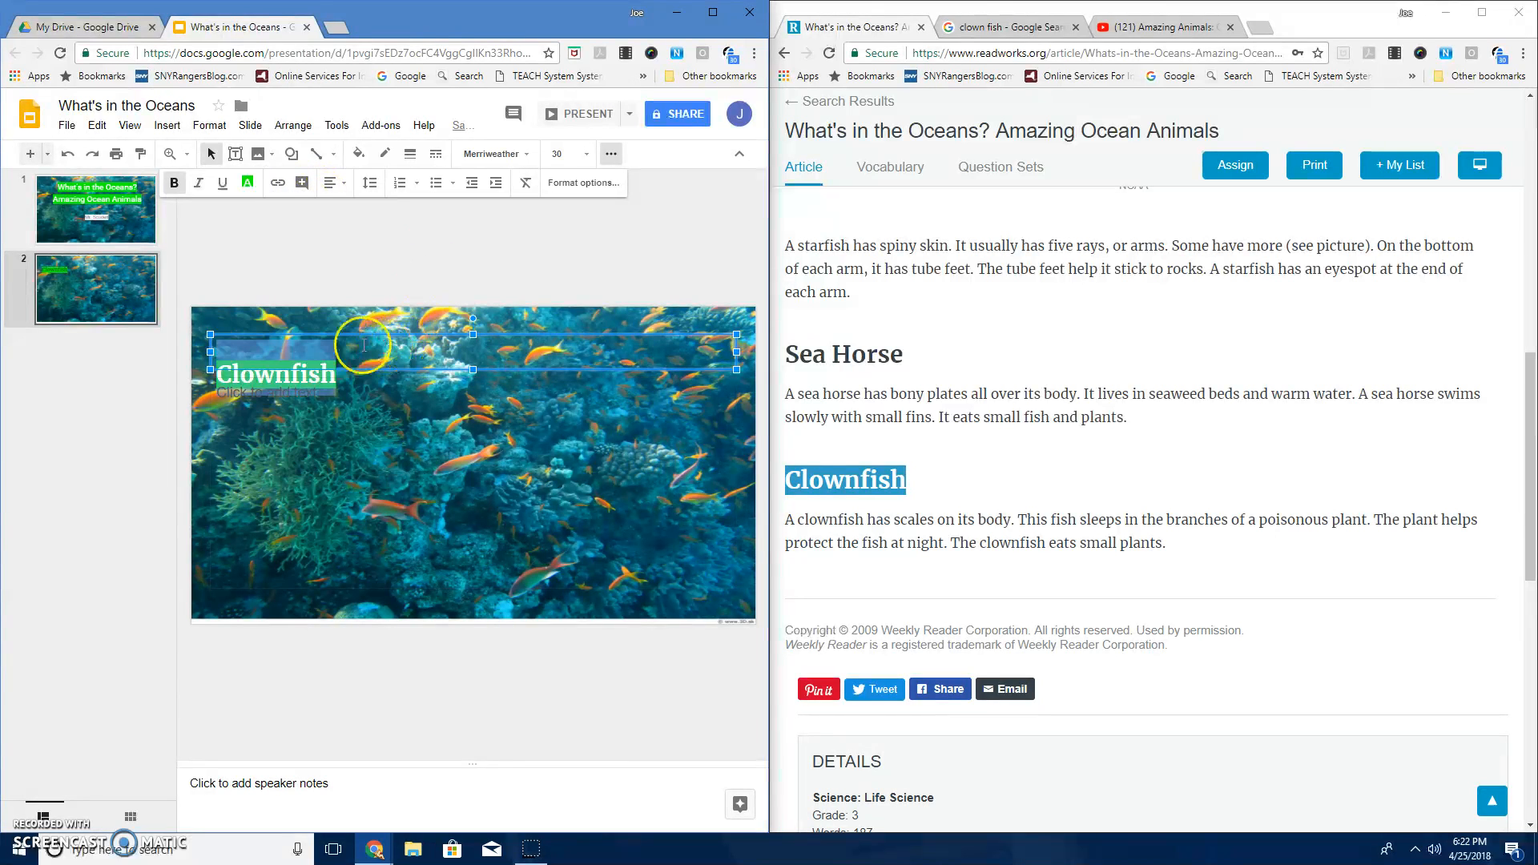
left_click(345, 187)
left_click(363, 212)
left_click(577, 270)
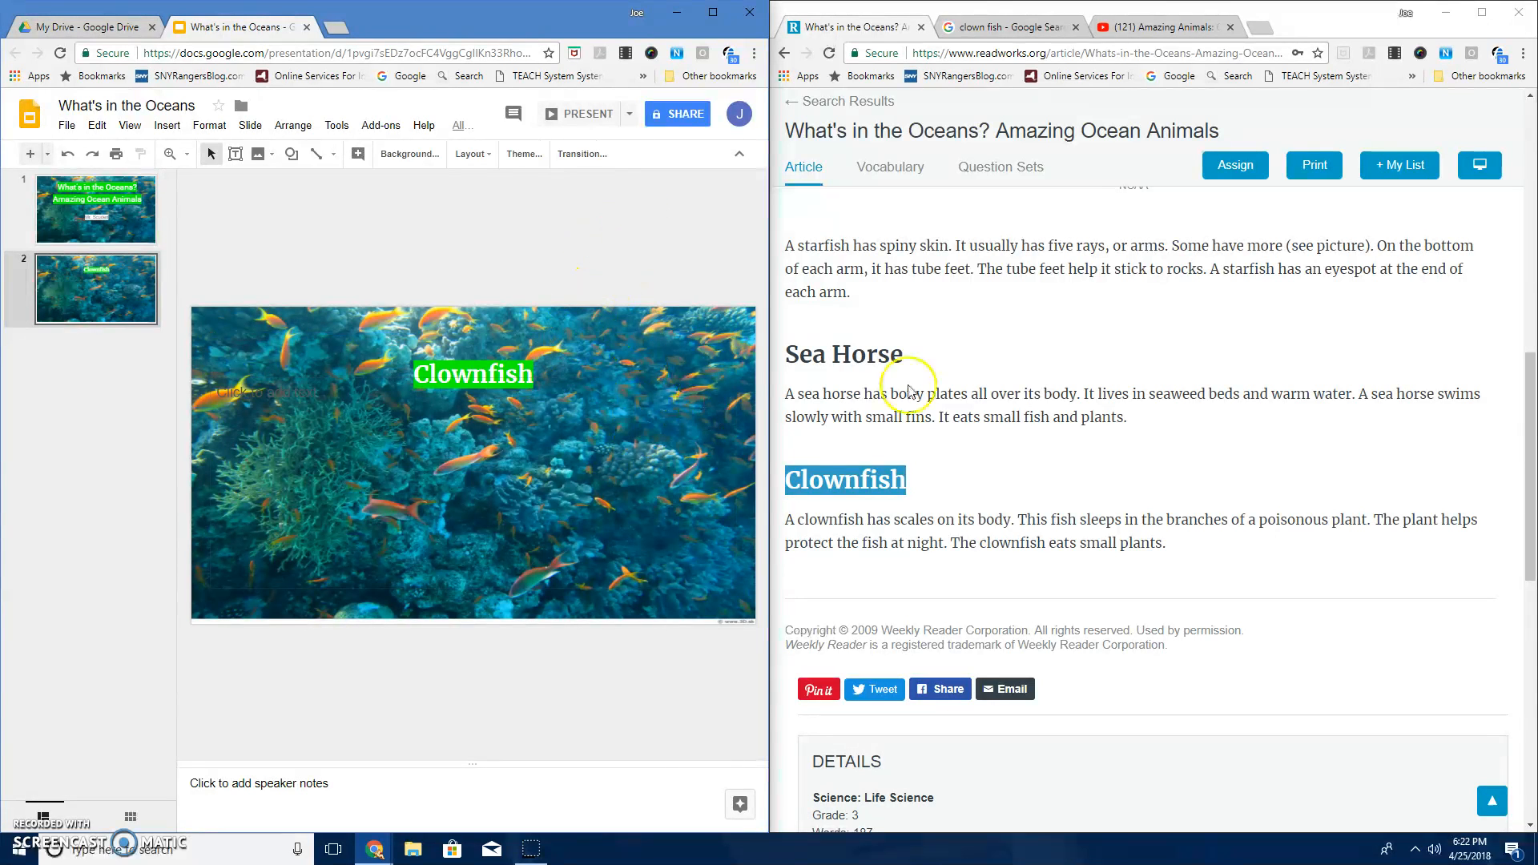
Step: Move the second slide's body placeholder slightly down, below the "Clownfish" title, and place the text cursor in it
left_click(501, 519)
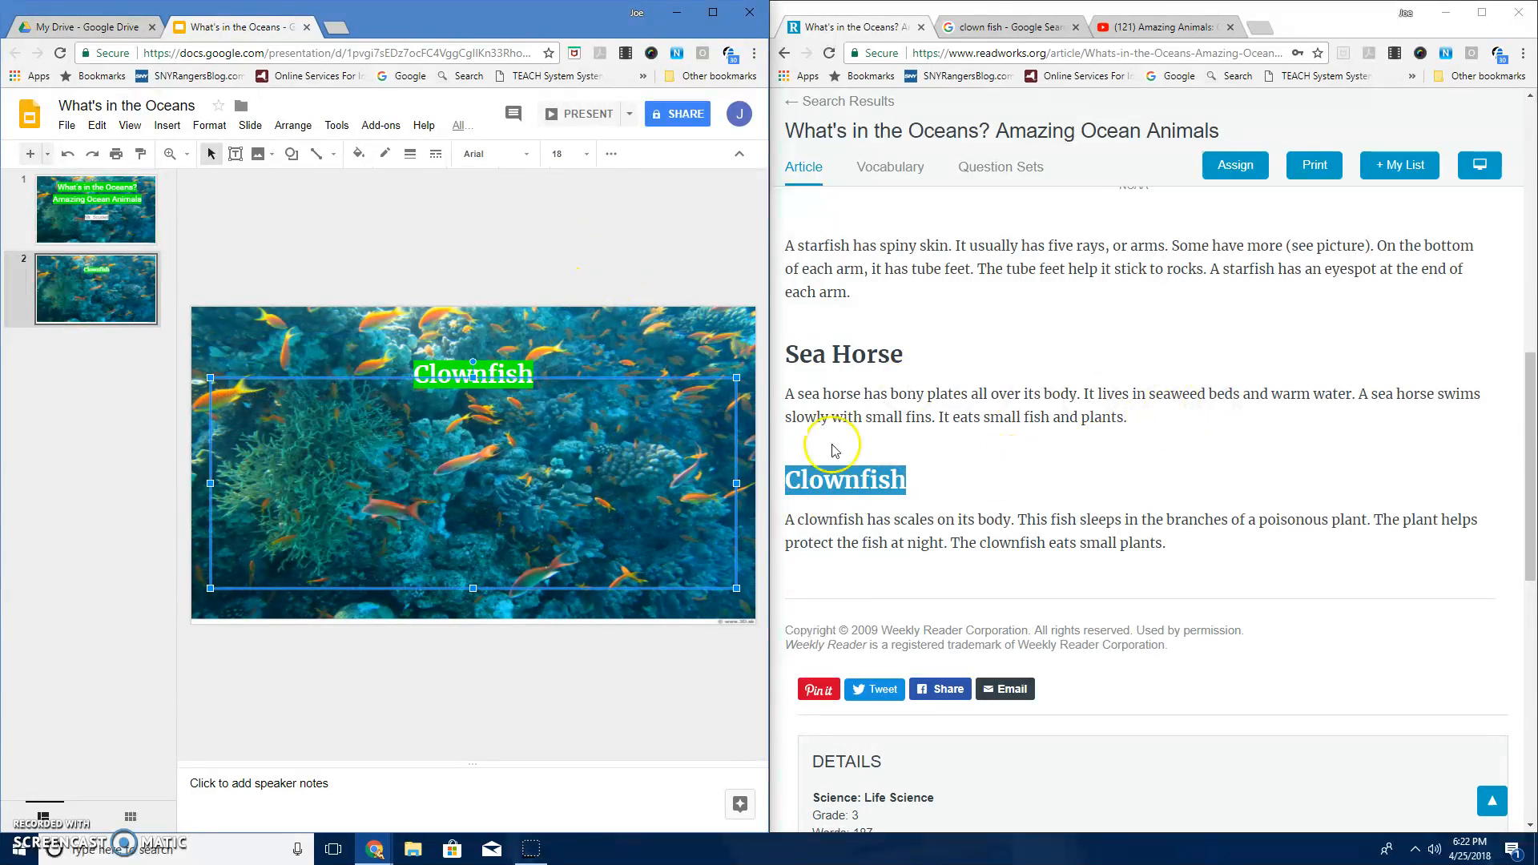
left_click_drag(607, 378, 607, 394)
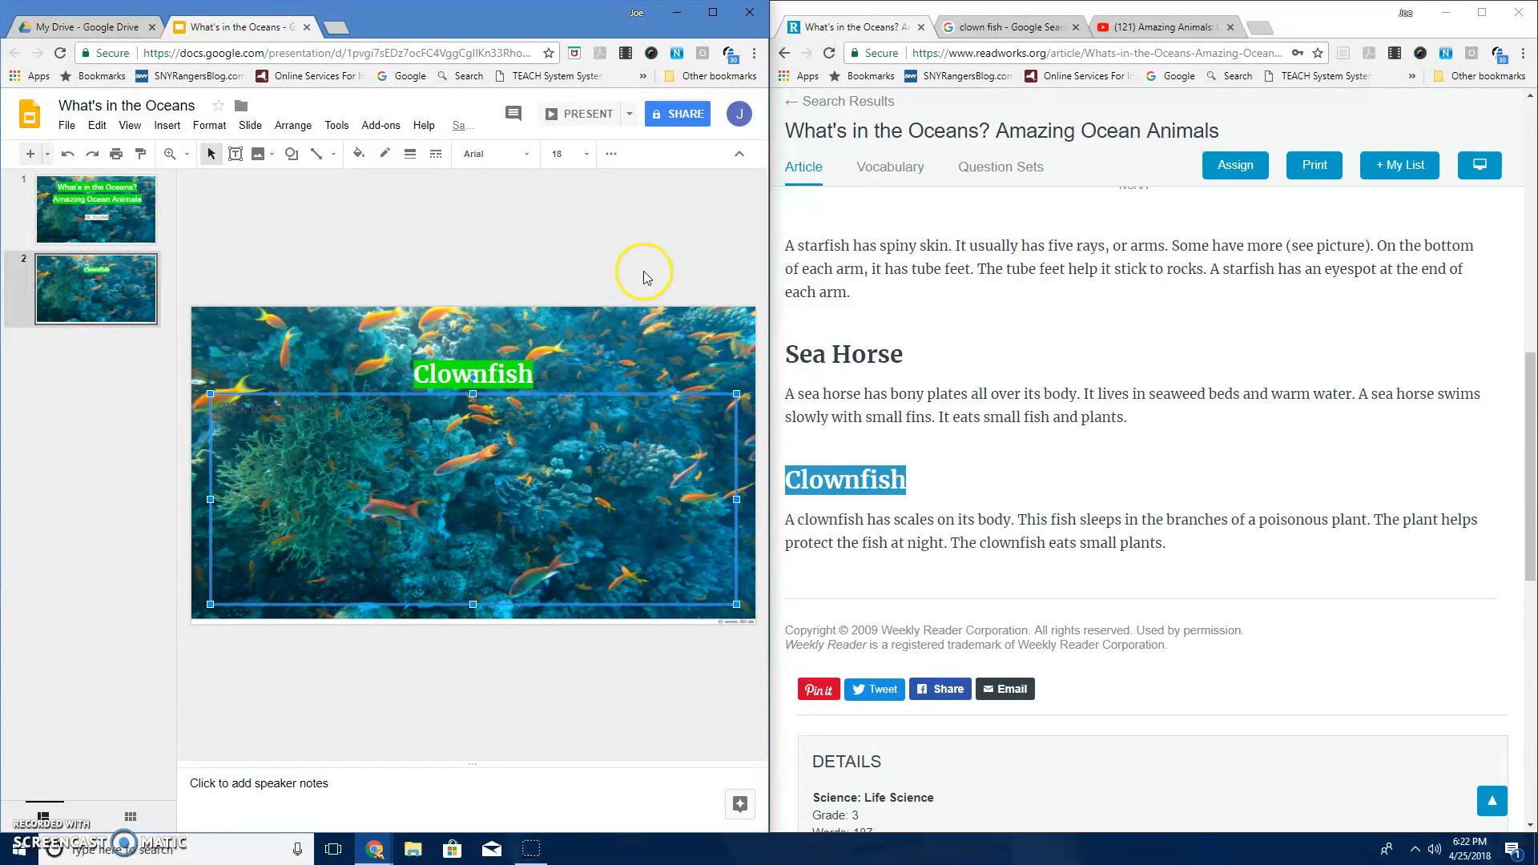
left_click(308, 419)
Step: Copy the article sentence "A clownfish has scales on its body." and paste it into the slide's body placeholder
left_click_drag(1014, 522, 820, 525)
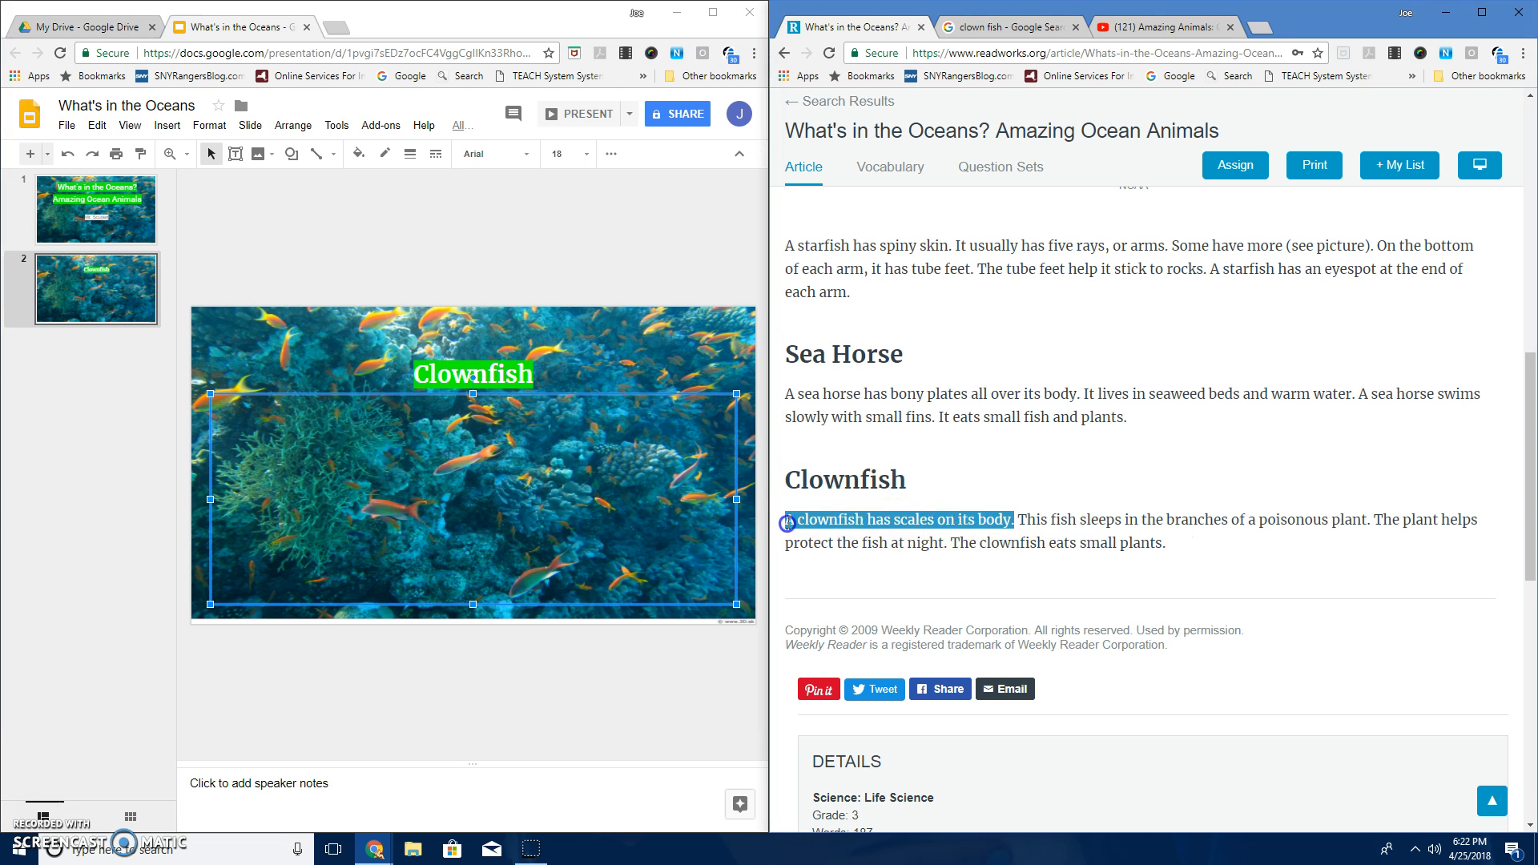
right_click(789, 521)
left_click(821, 533)
right_click(251, 422)
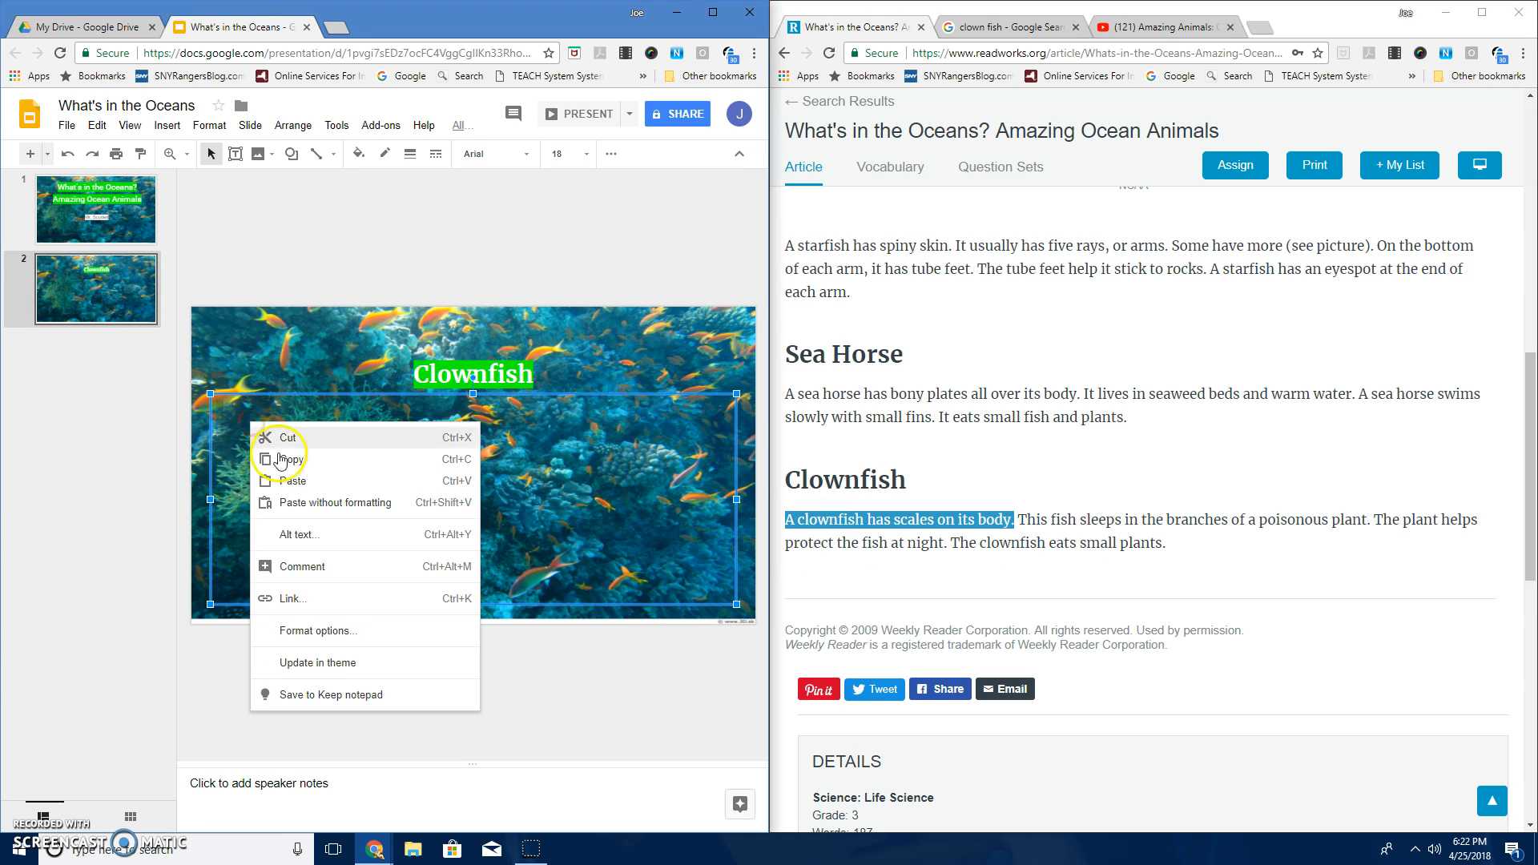
left_click(295, 479)
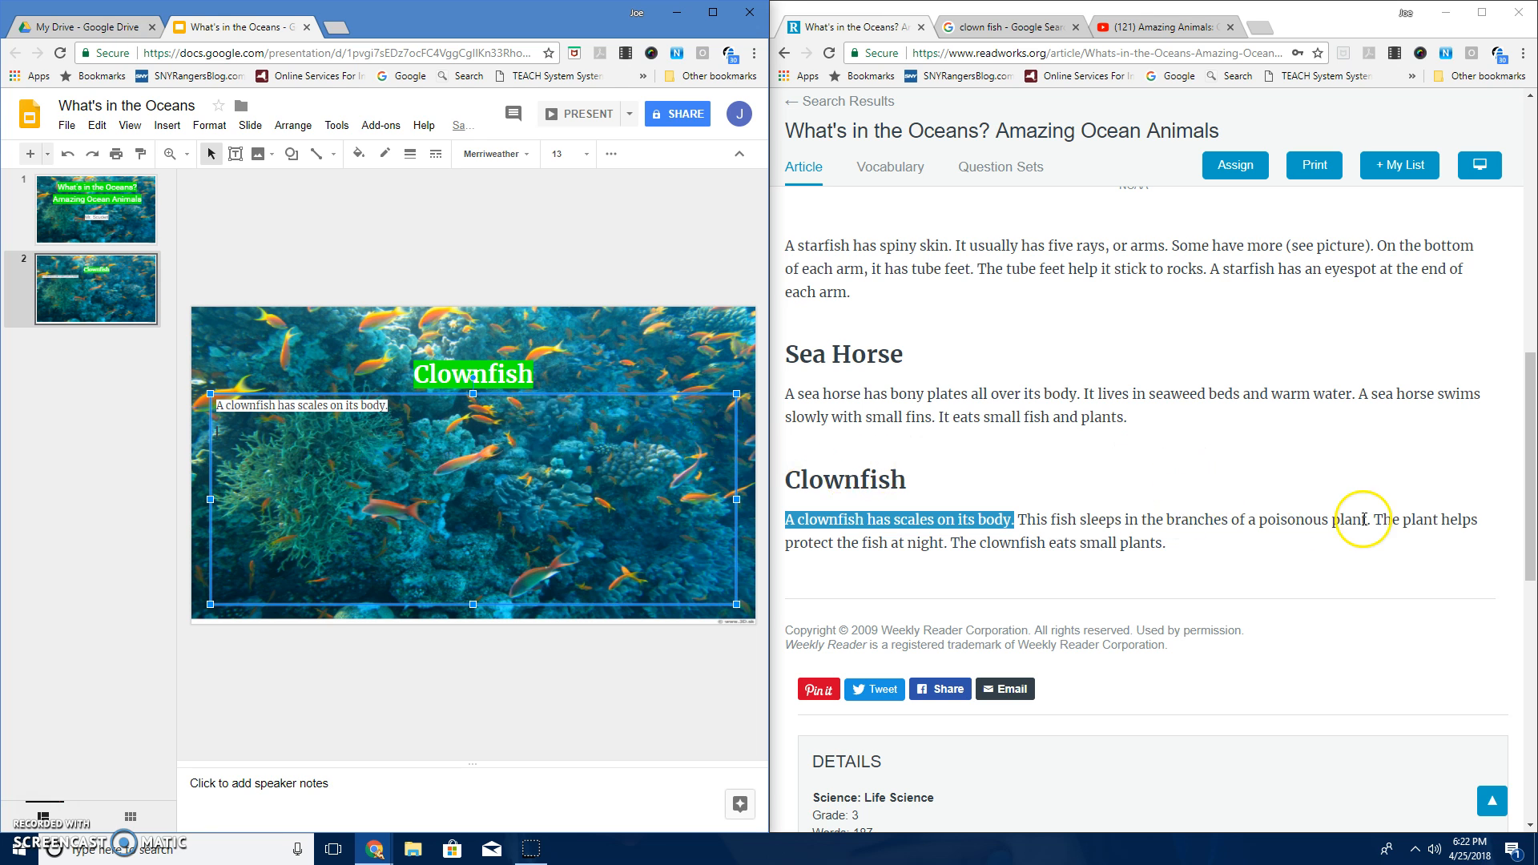
Step: Copy the article sentence "This fish sleeps in the branches of a poisonous plant." and paste it below the first body sentence
left_click_drag(1378, 523, 1024, 519)
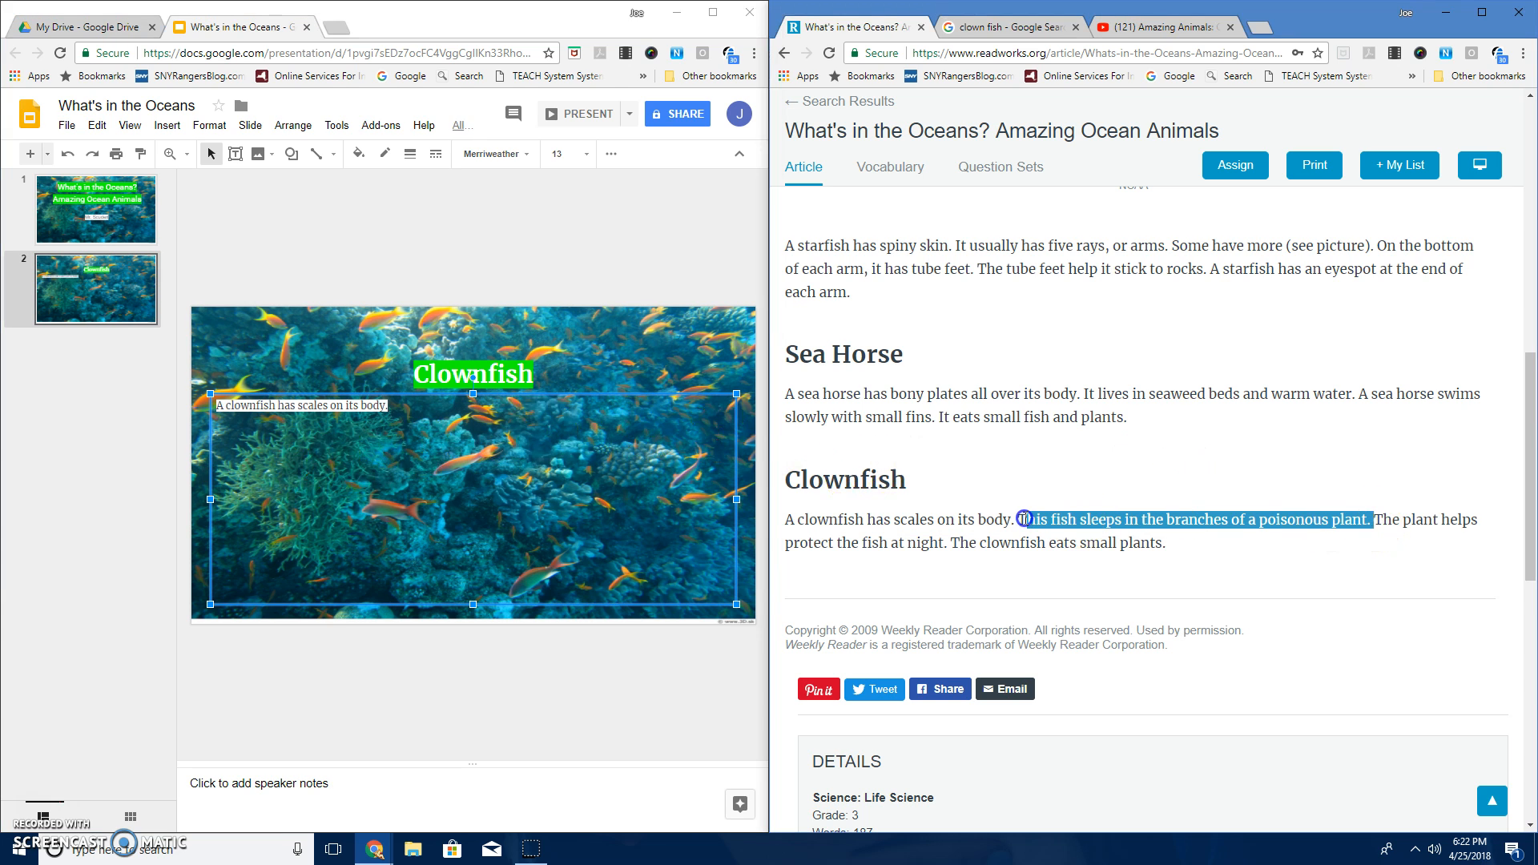
right_click(1026, 519)
left_click(1056, 529)
right_click(294, 431)
left_click(332, 495)
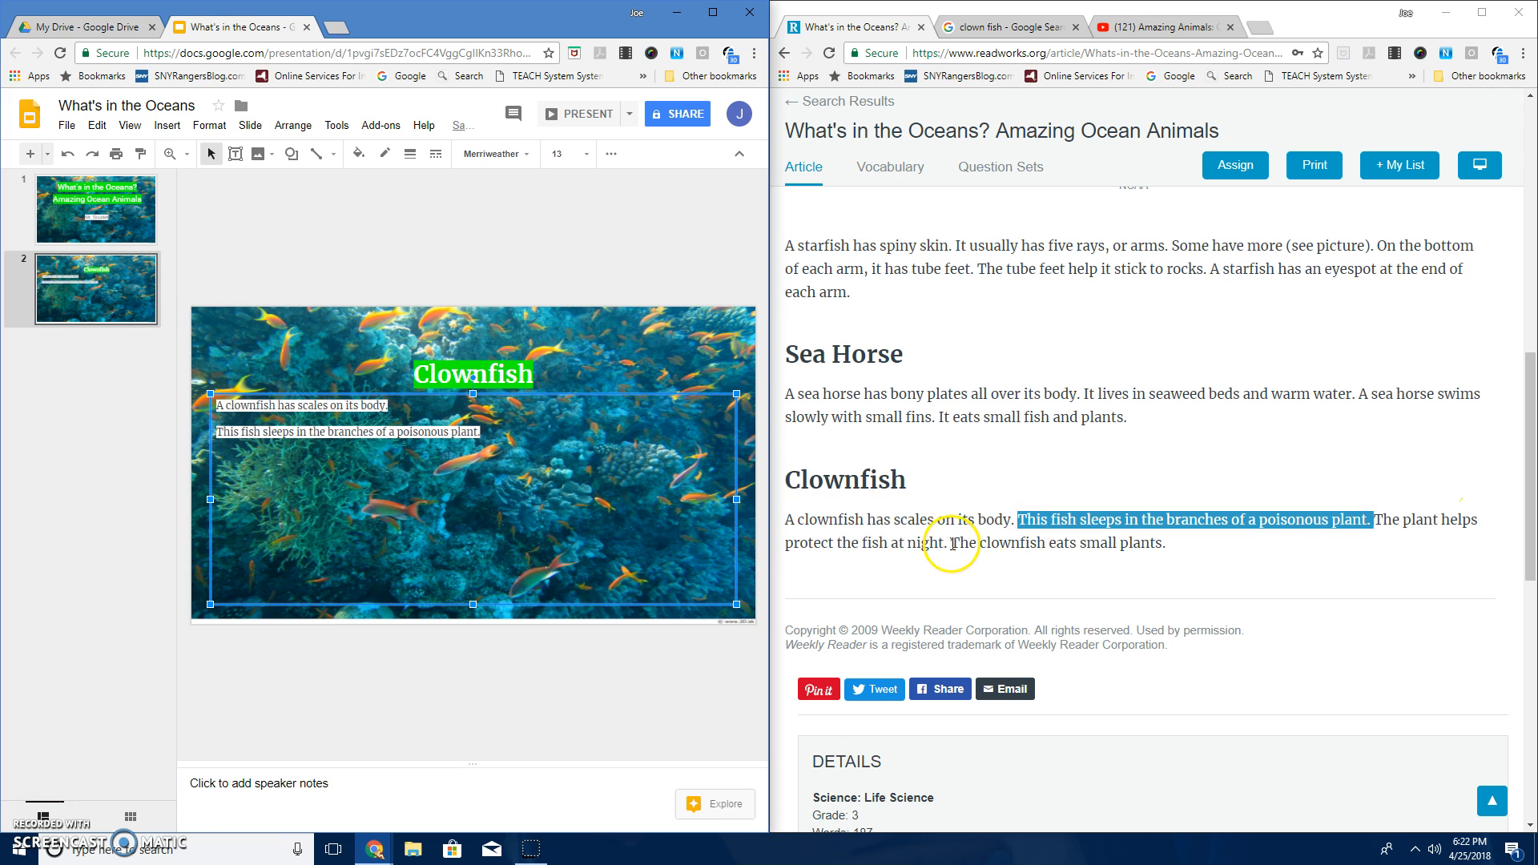
Step: Copy the article sentence "The plant helps protect the fish at night." and paste it below the second body sentence
left_click_drag(948, 546, 1395, 525)
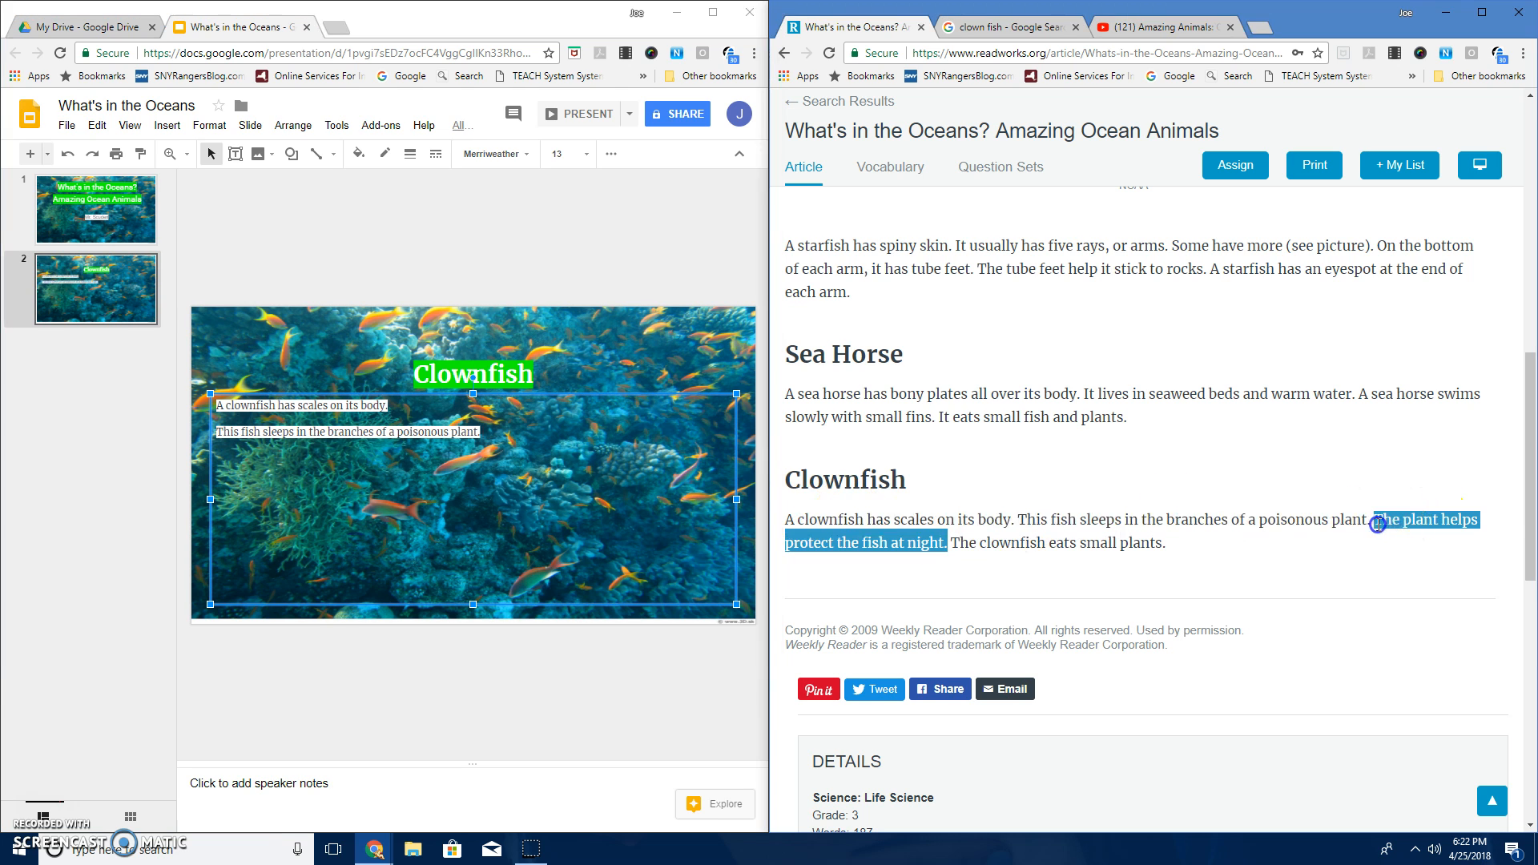
right_click(1379, 525)
left_click(1384, 536)
left_click(250, 471)
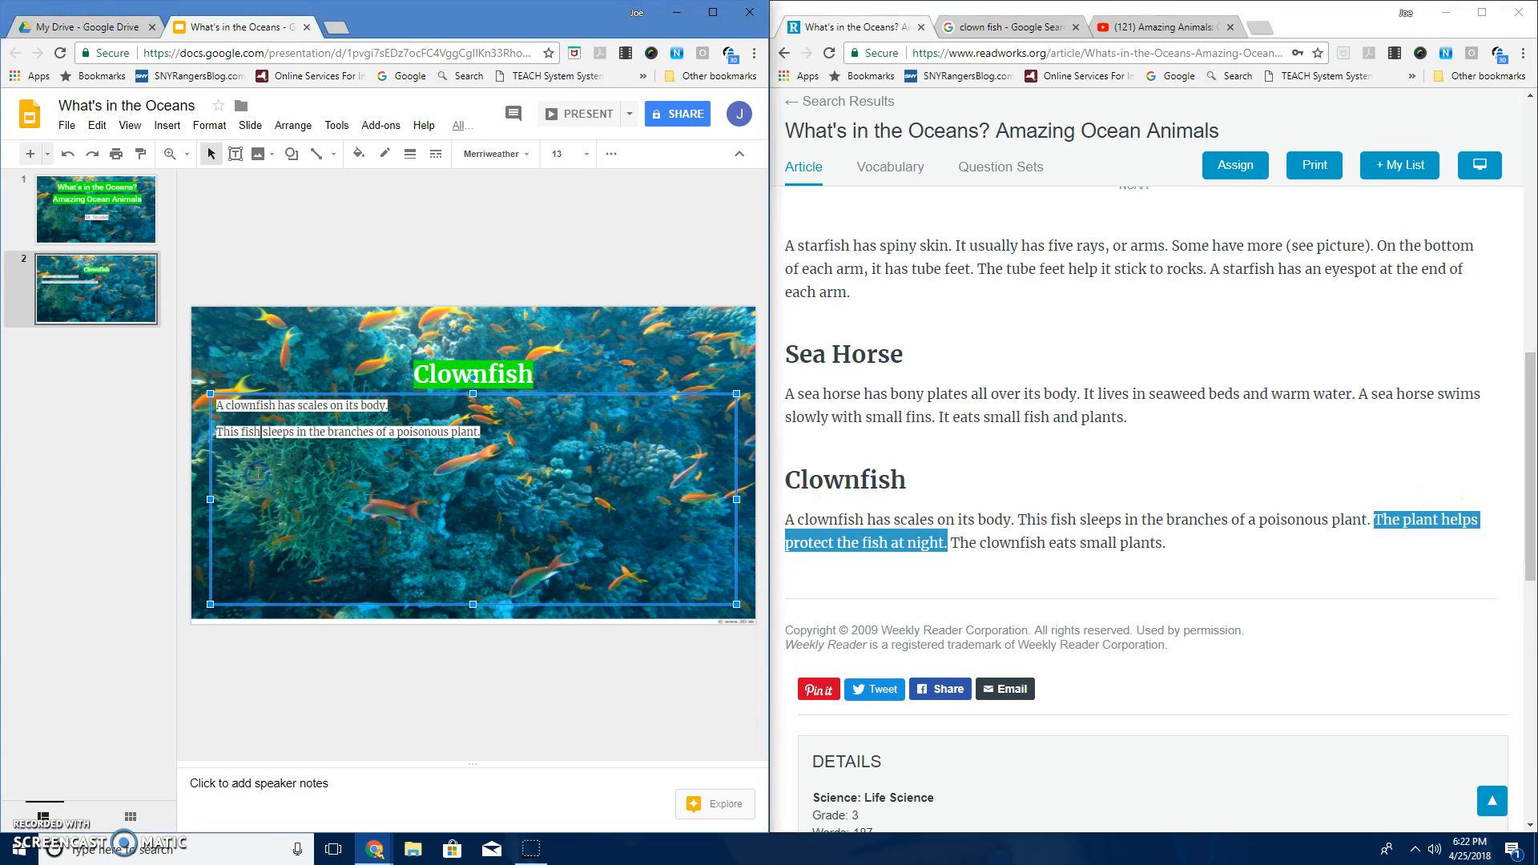
right_click(302, 455)
left_click(377, 521)
Step: Copy the article sentence "The clownfish eats small plants." and paste it as the last line of the slide's body text
left_click_drag(1170, 545, 939, 548)
right_click(972, 545)
left_click(983, 555)
left_click(293, 481)
left_click(439, 468)
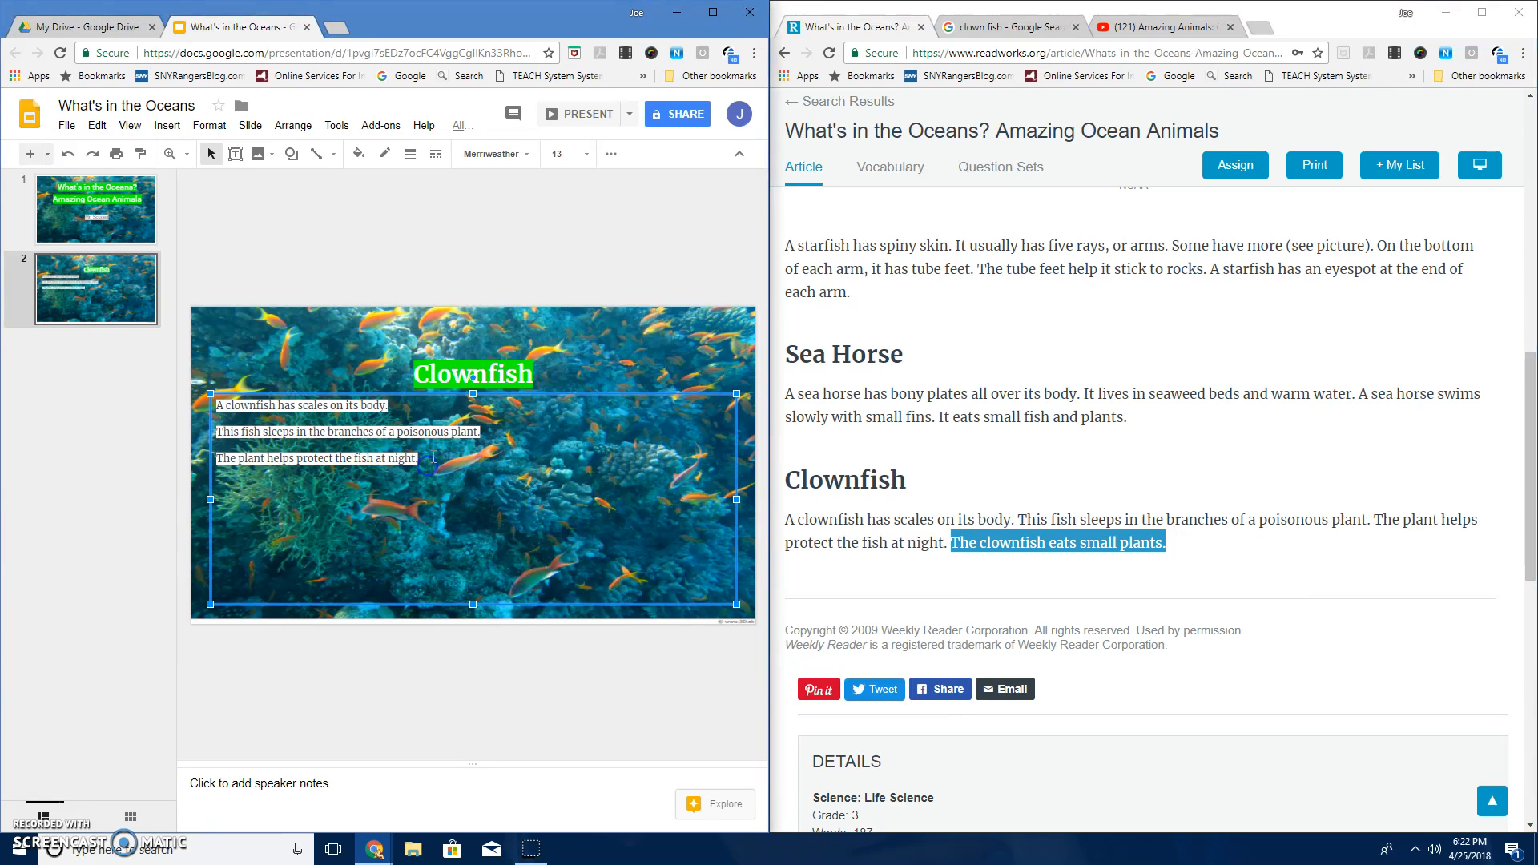
right_click(247, 486)
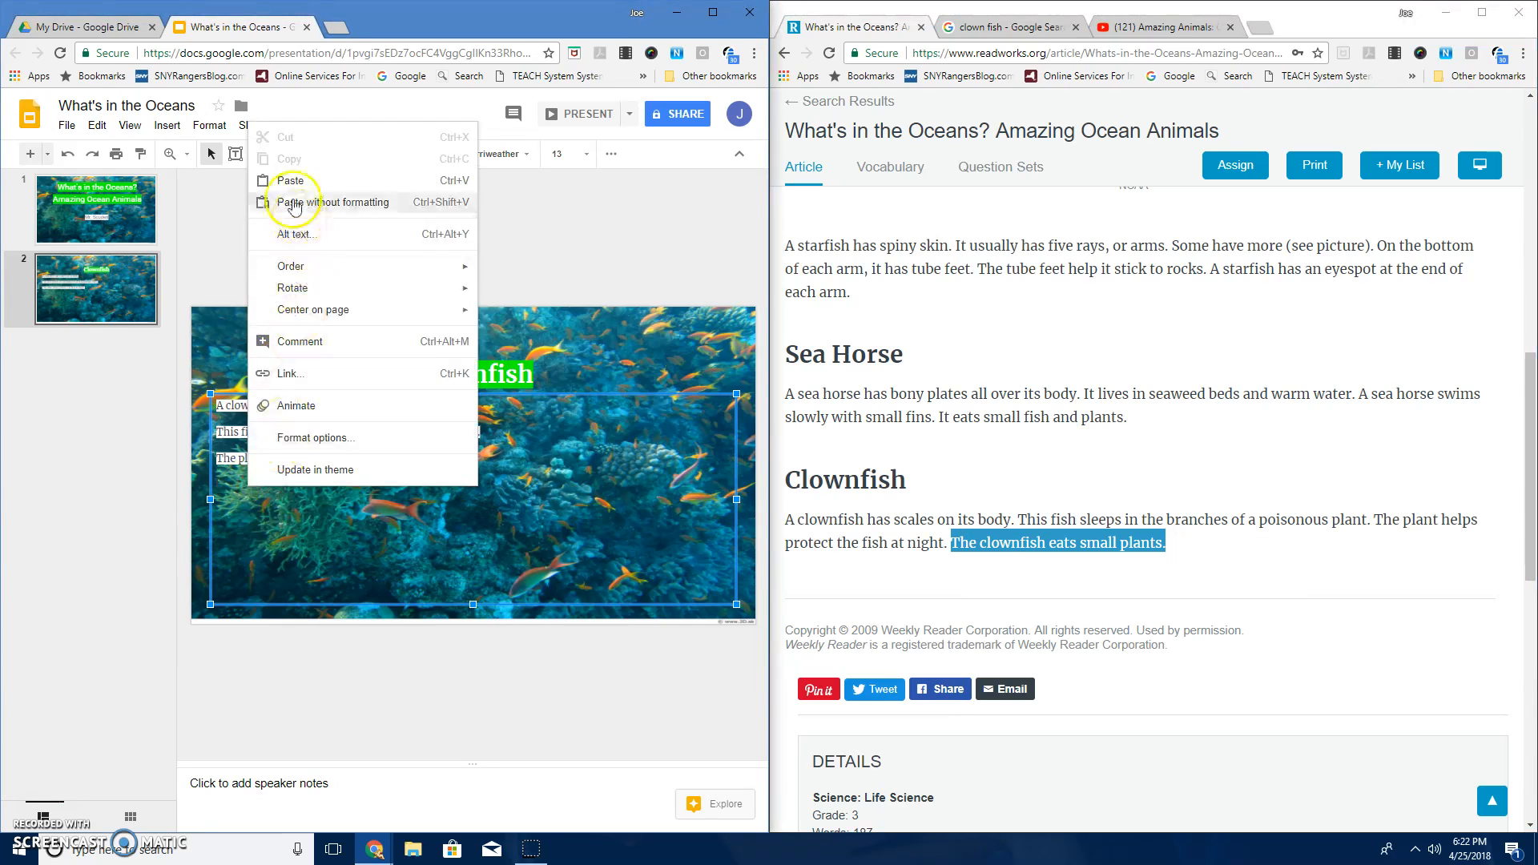
left_click(290, 181)
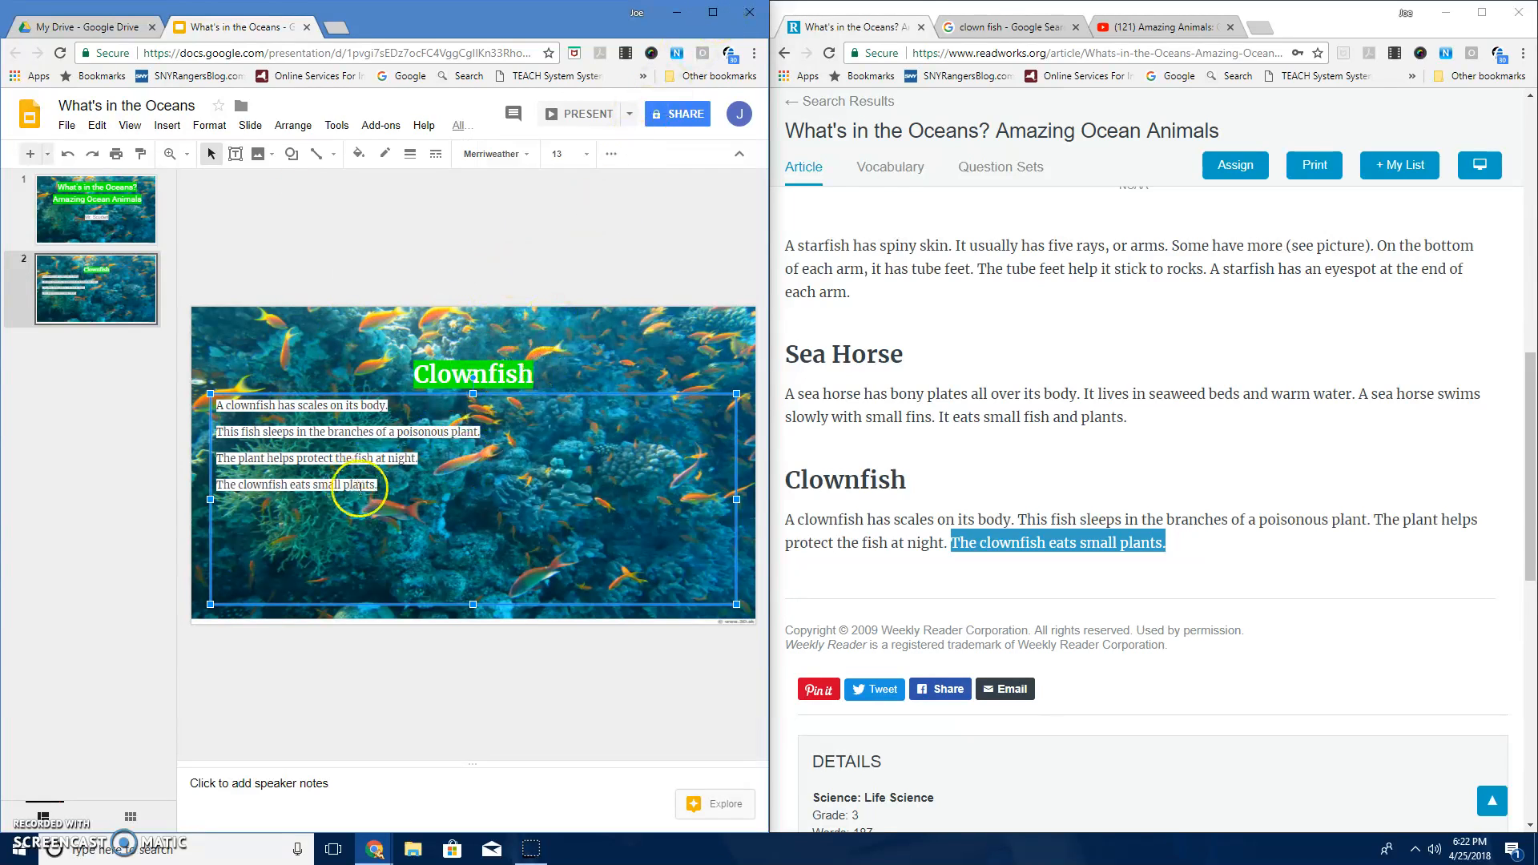
Step: Maximize the presentation window and format the four Clownfish sentences as a list with round bullets
left_click(712, 12)
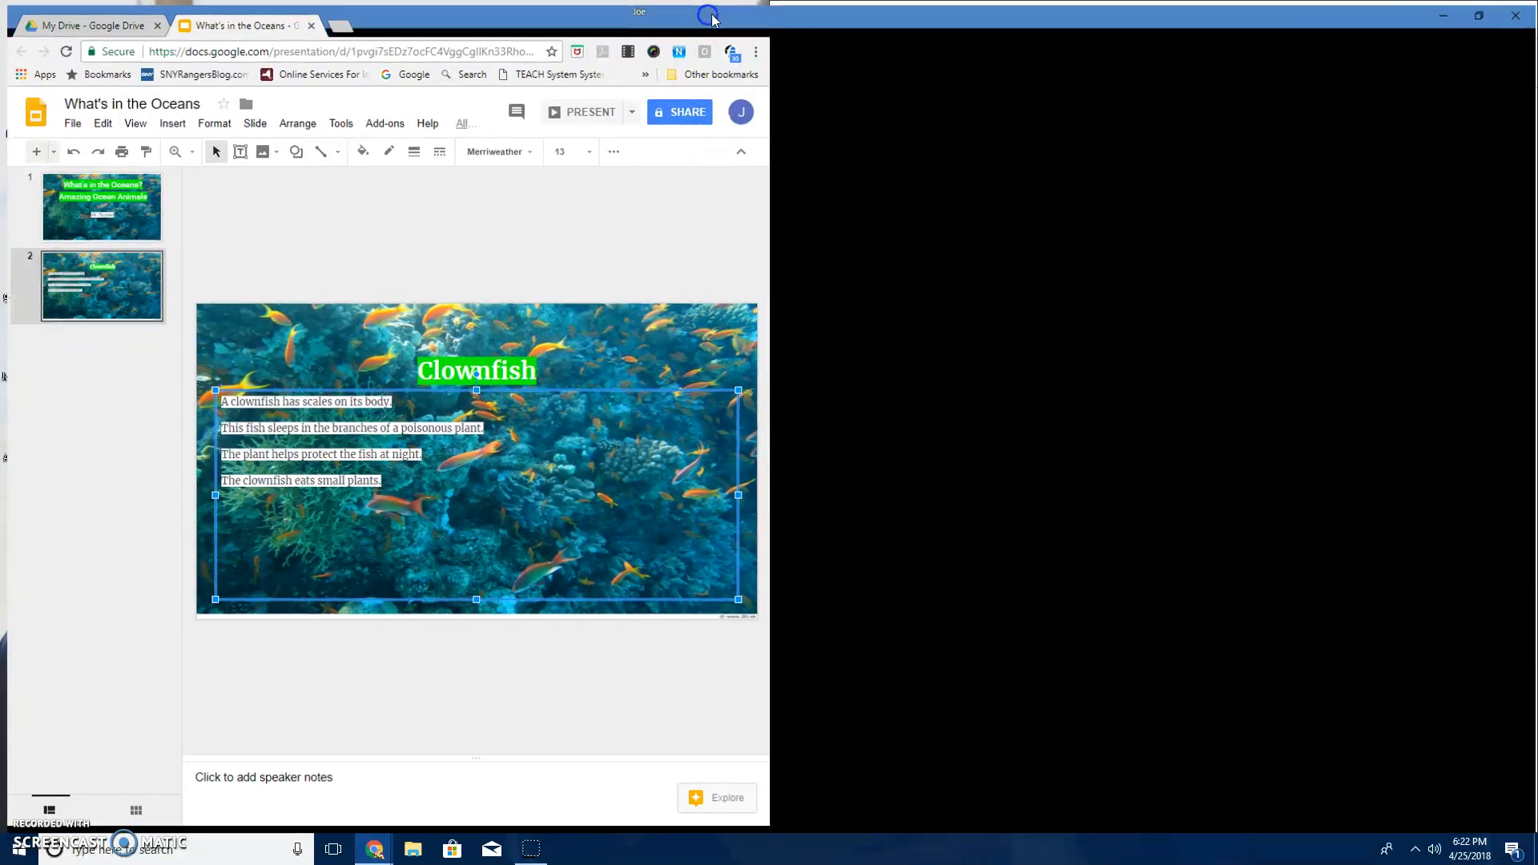
left_click_drag(697, 492, 396, 360)
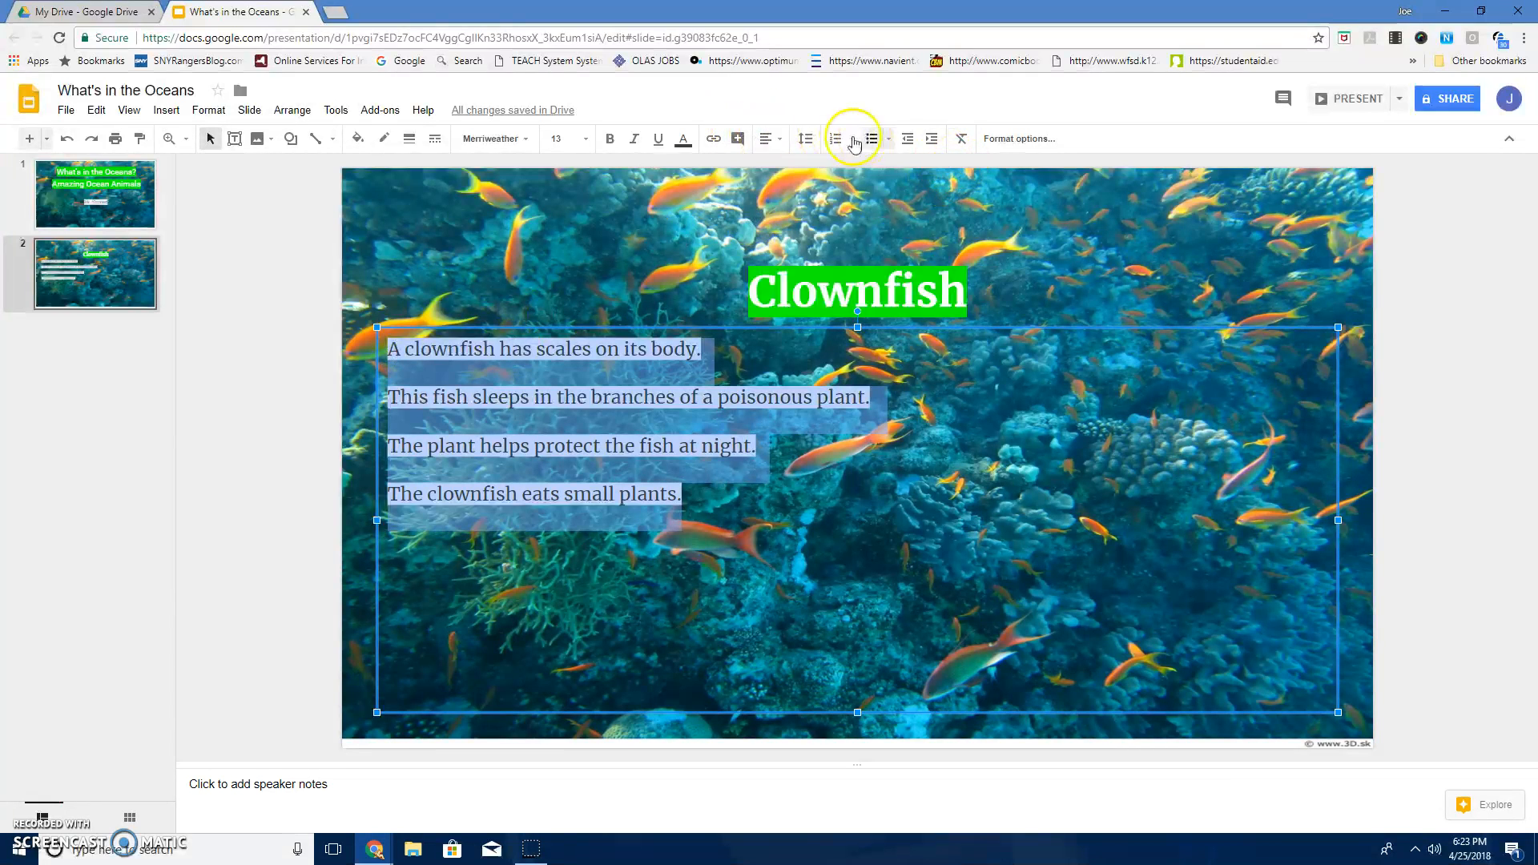
left_click(890, 141)
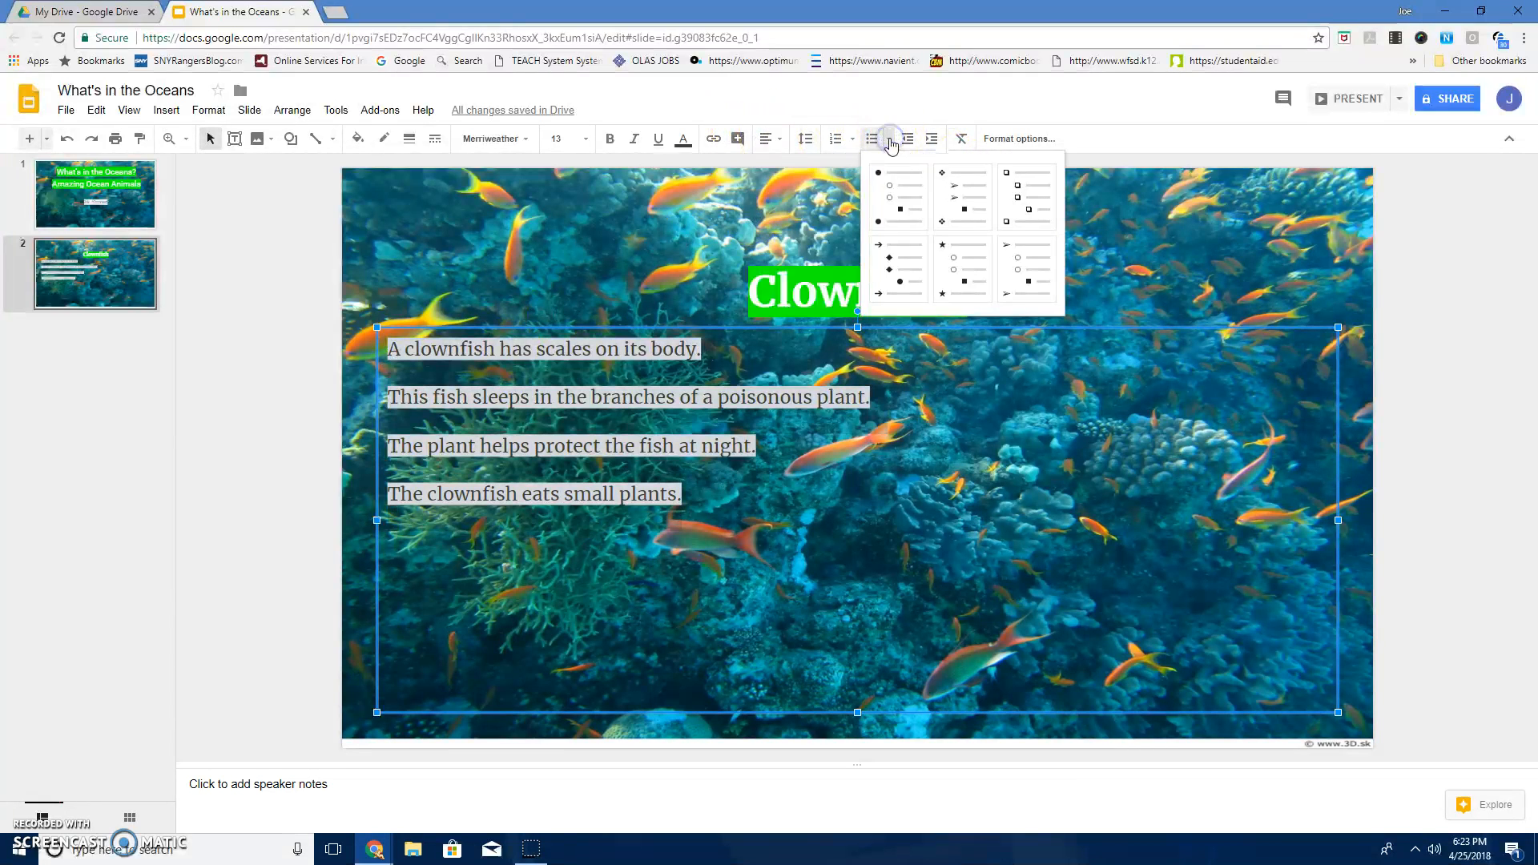
left_click(912, 202)
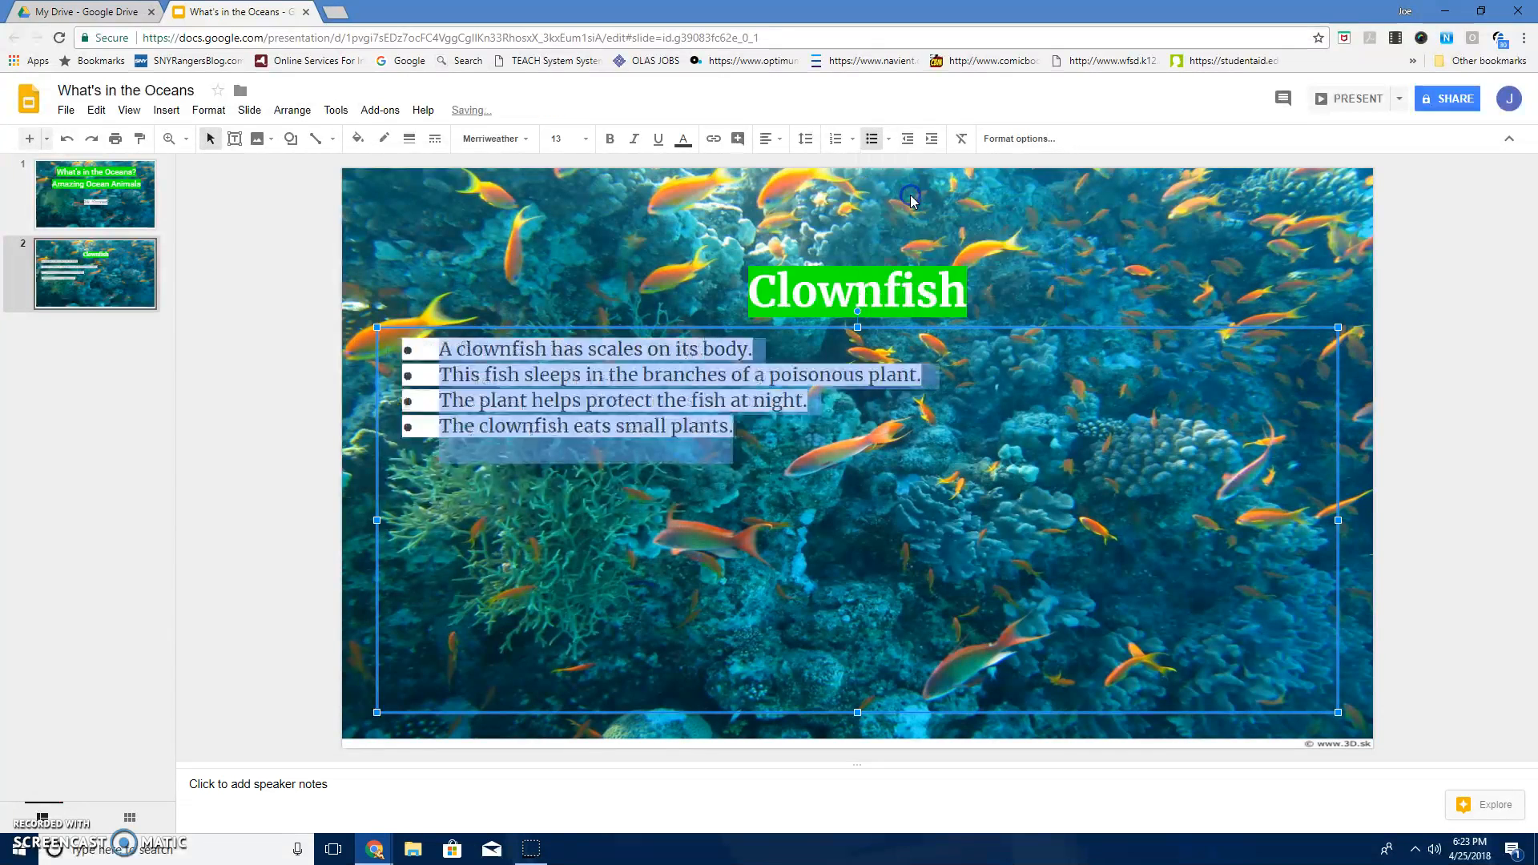
left_click(1418, 342)
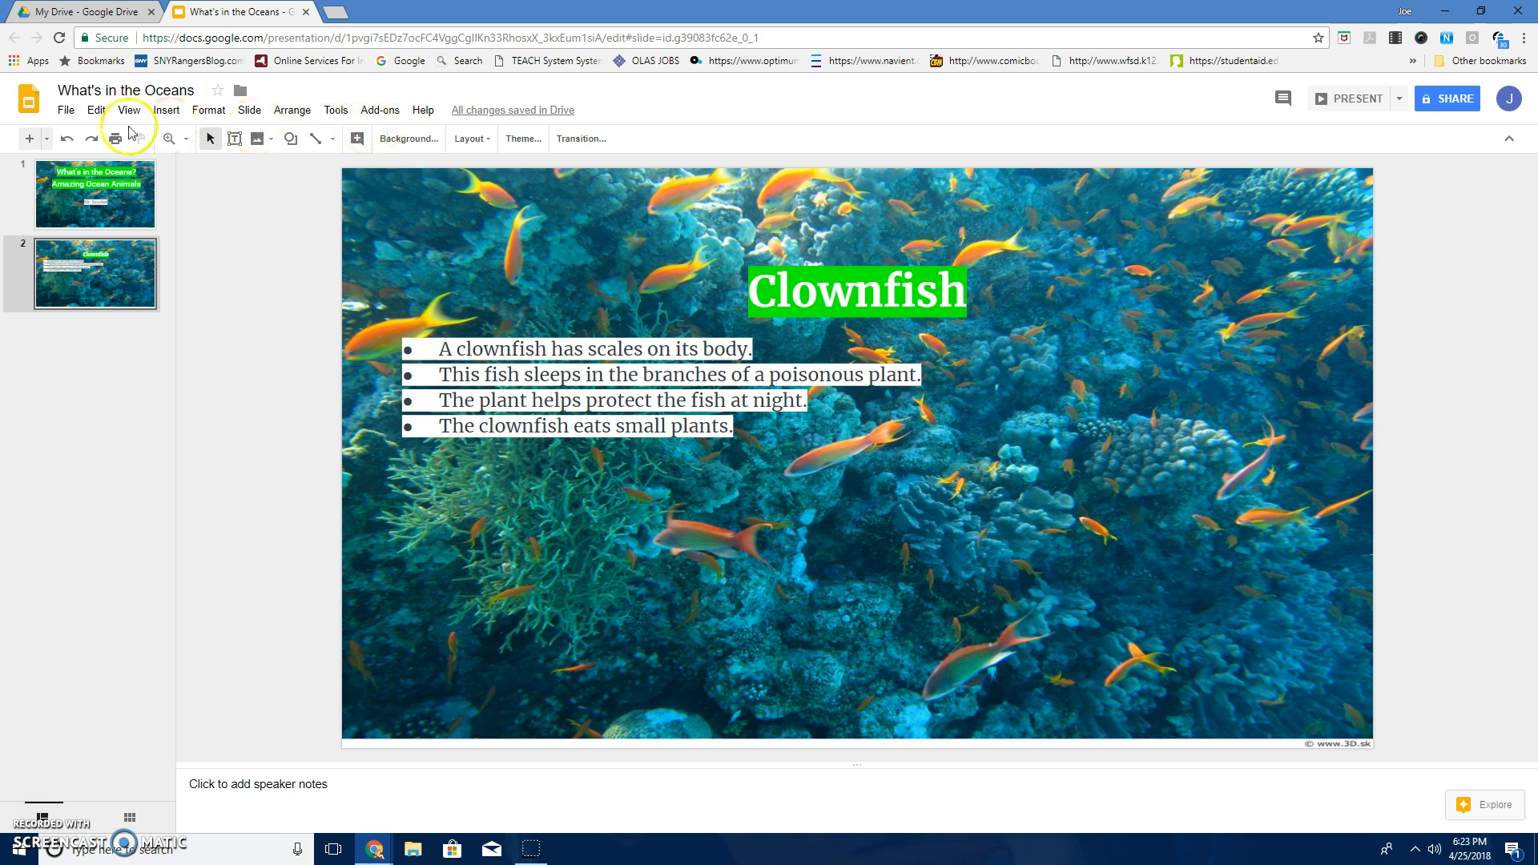
Step: Start inserting a web image on the Clownfish slide by searching Google Images for "clownfish"
left_click(165, 110)
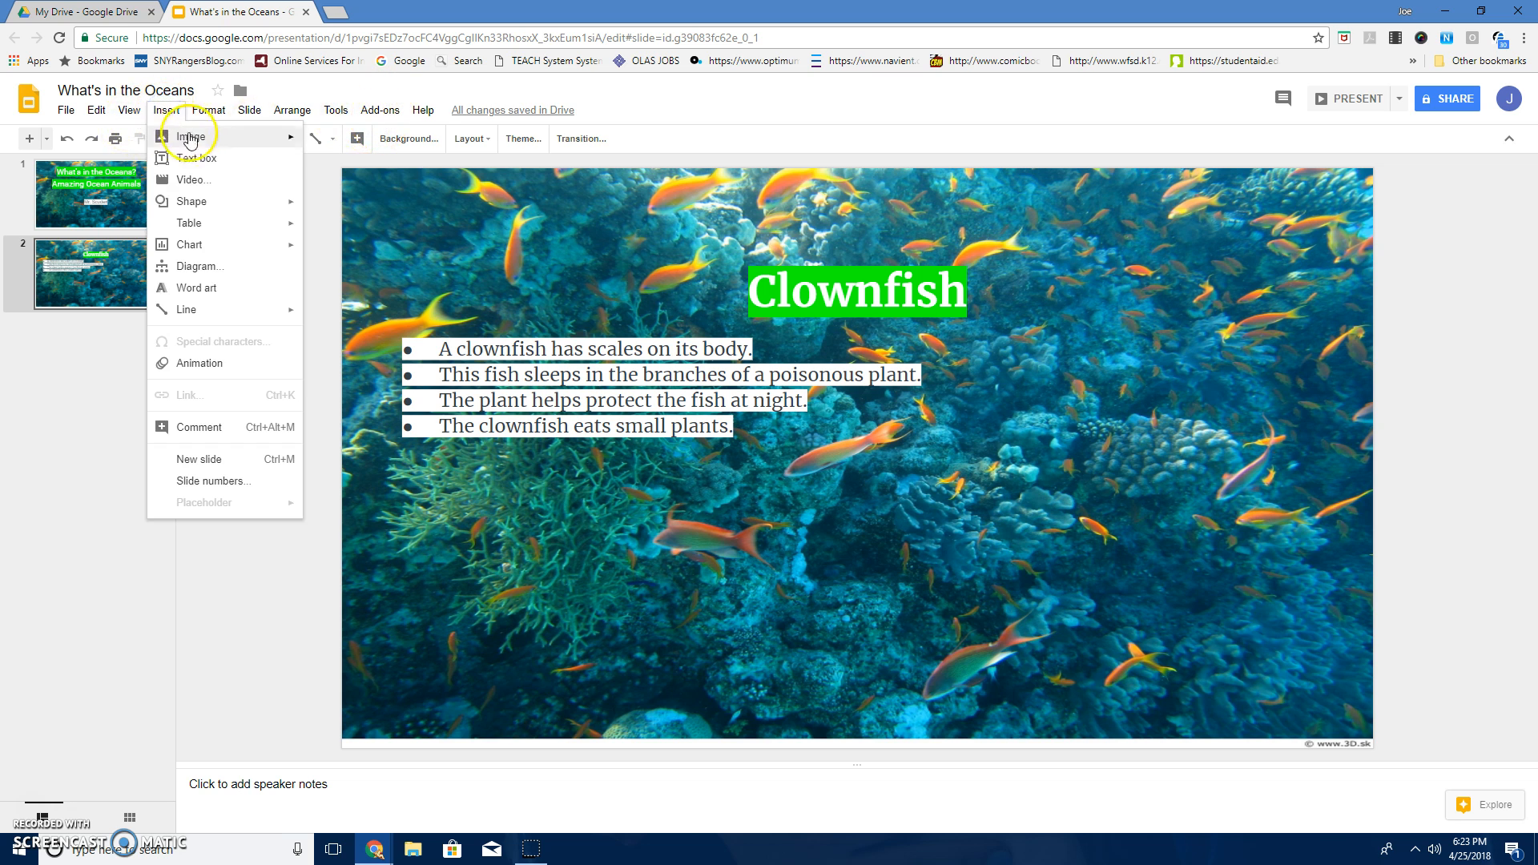
mouse_move(195, 138)
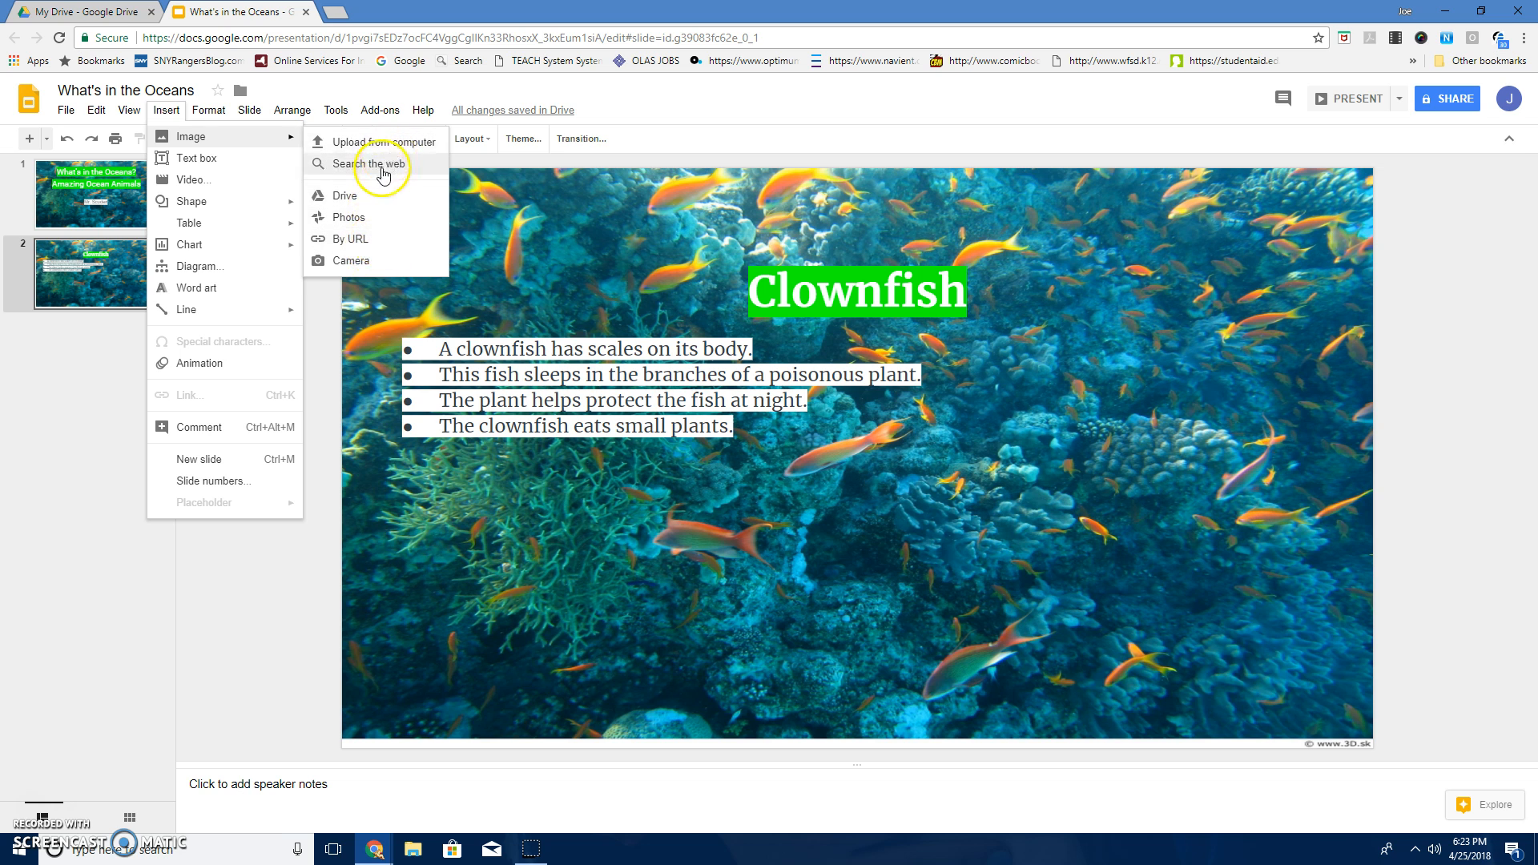
left_click(386, 164)
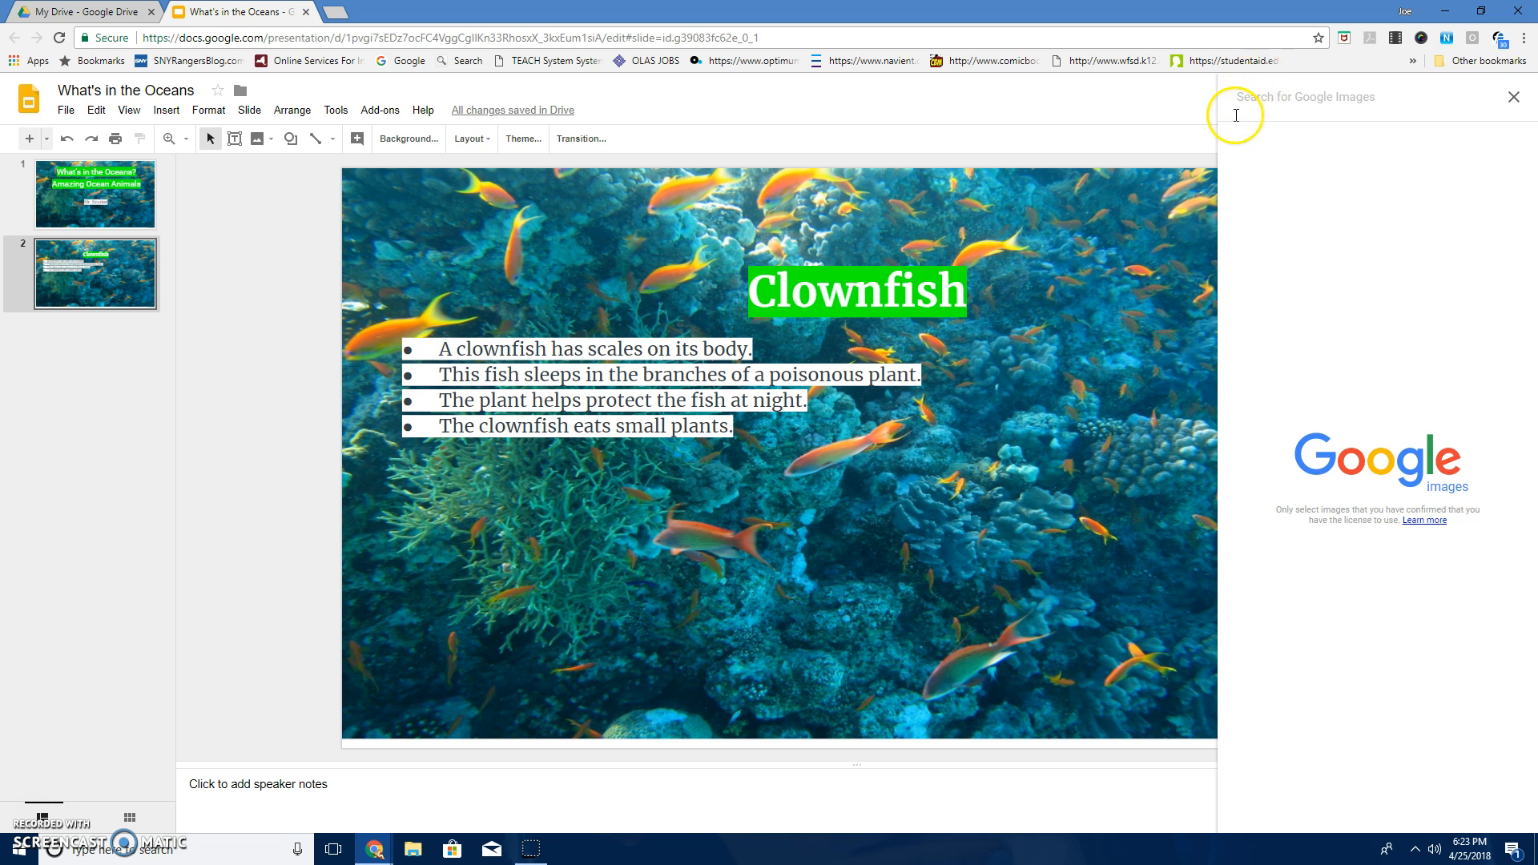
type("clownfish")
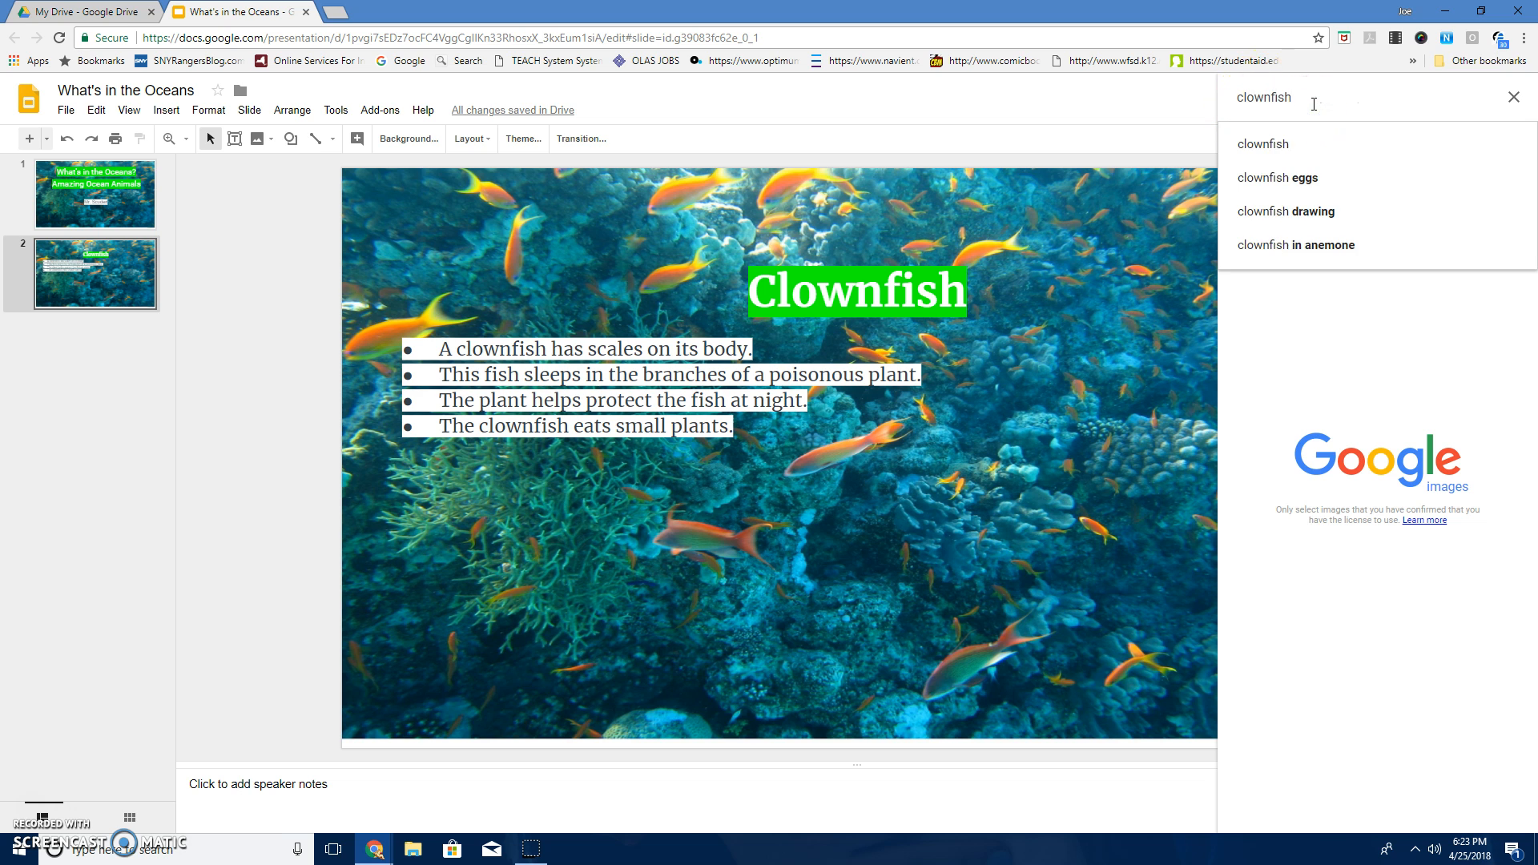
key("Return")
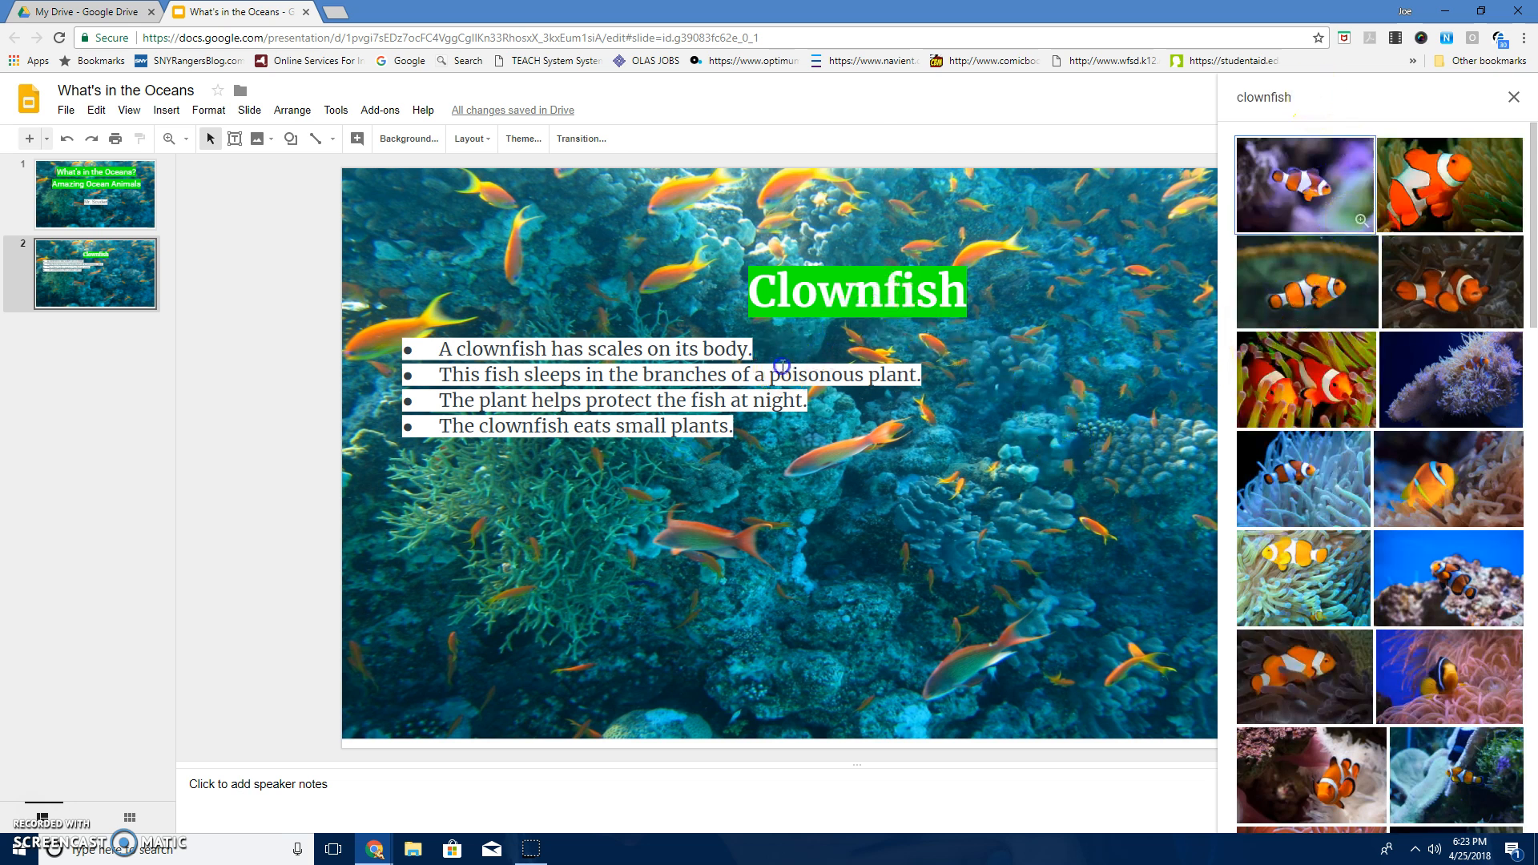
Step: Move the bulleted text box slightly down and insert the picture of two clownfish above a purple-based anemone from the search results
left_click(731, 330)
left_click_drag(732, 331, 721, 357)
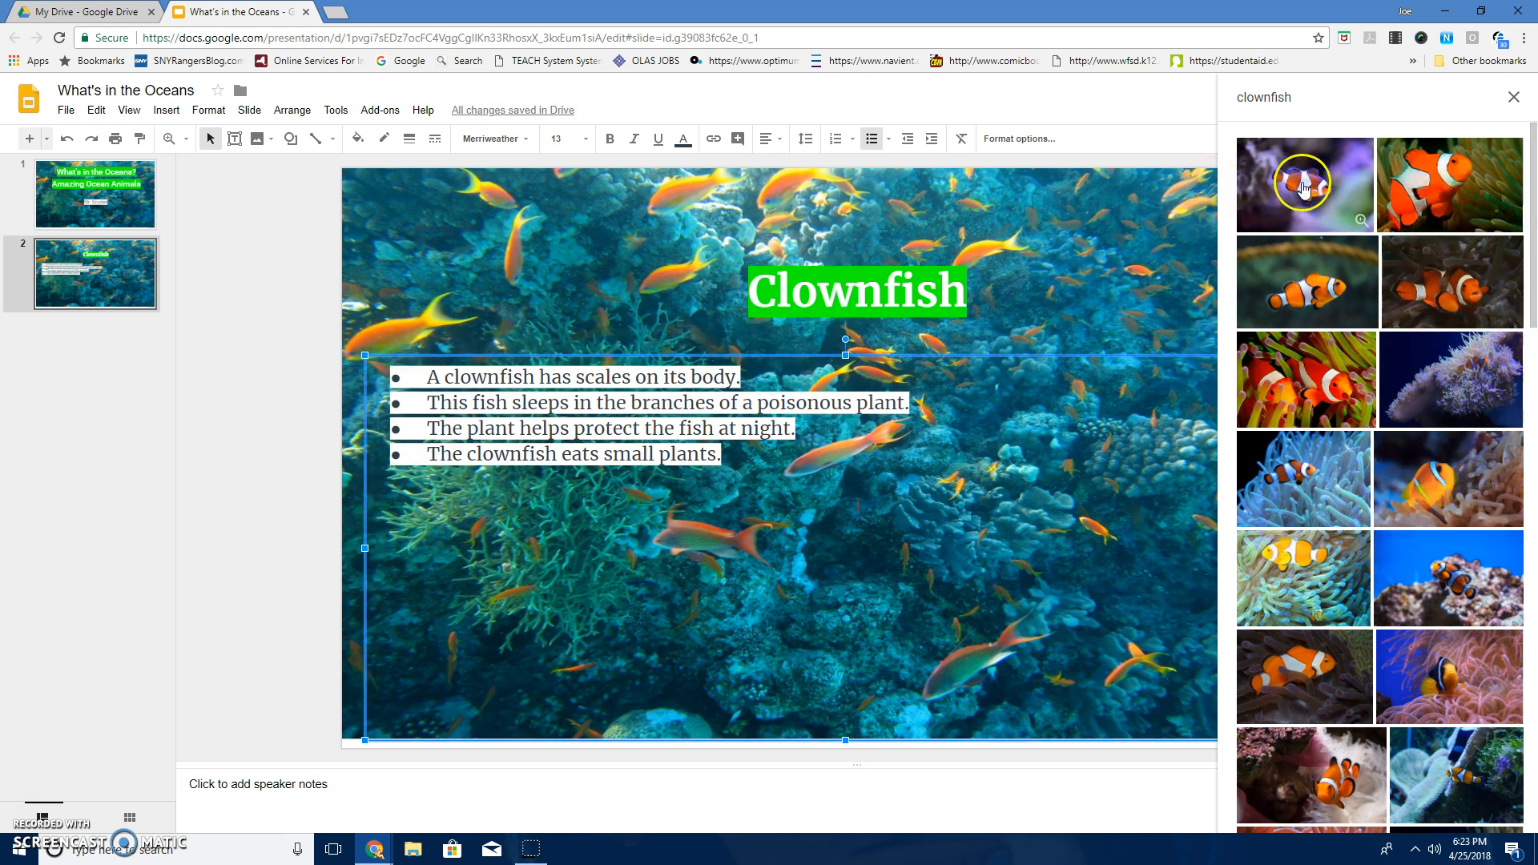
scroll(1438, 537, "down", 3)
scroll(1439, 537, "down", 4)
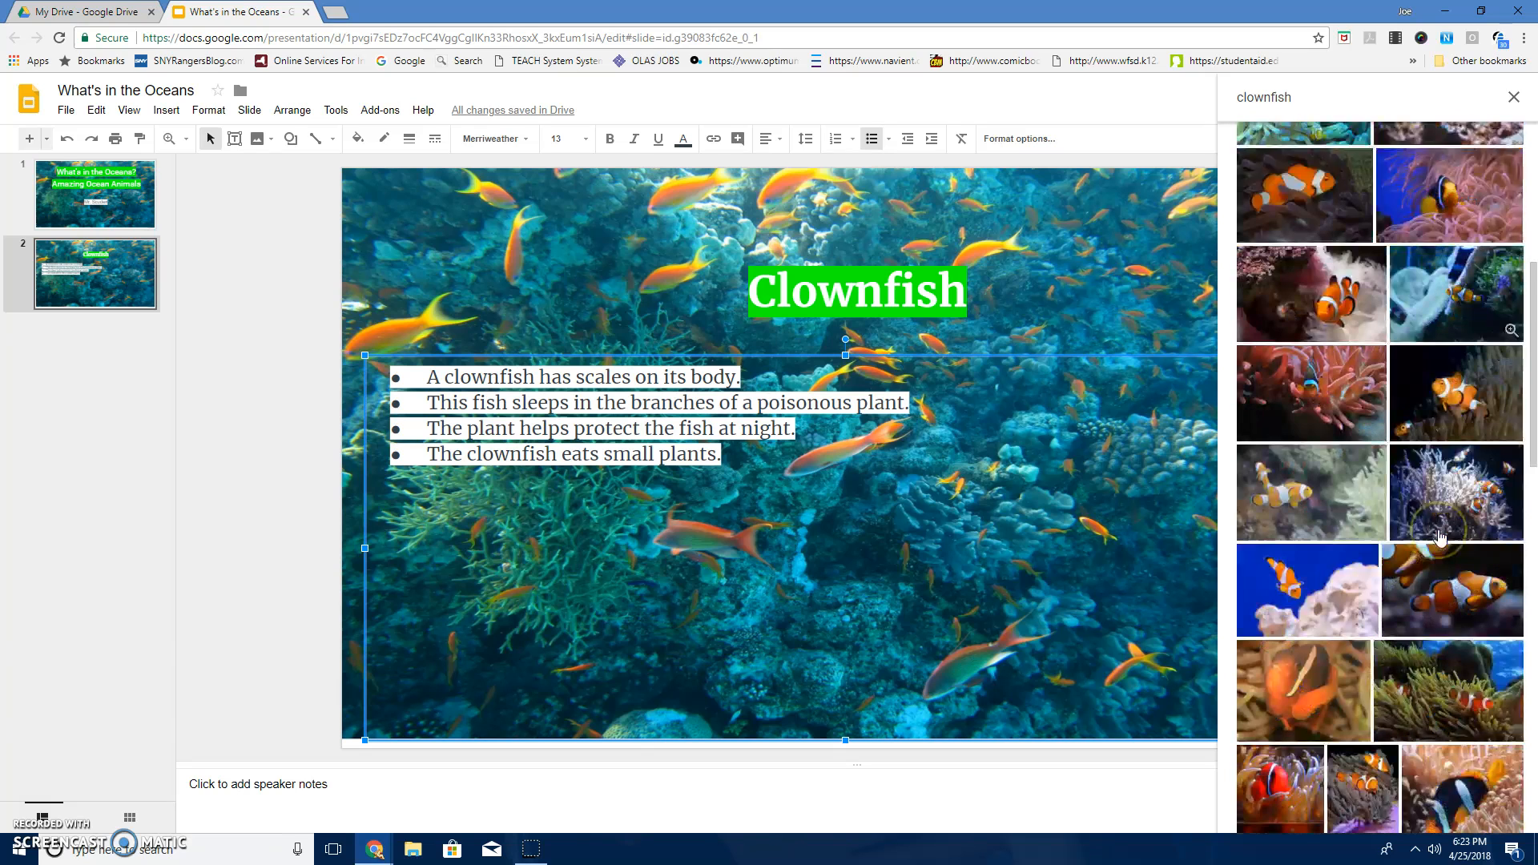
scroll(1440, 536, "down", 1)
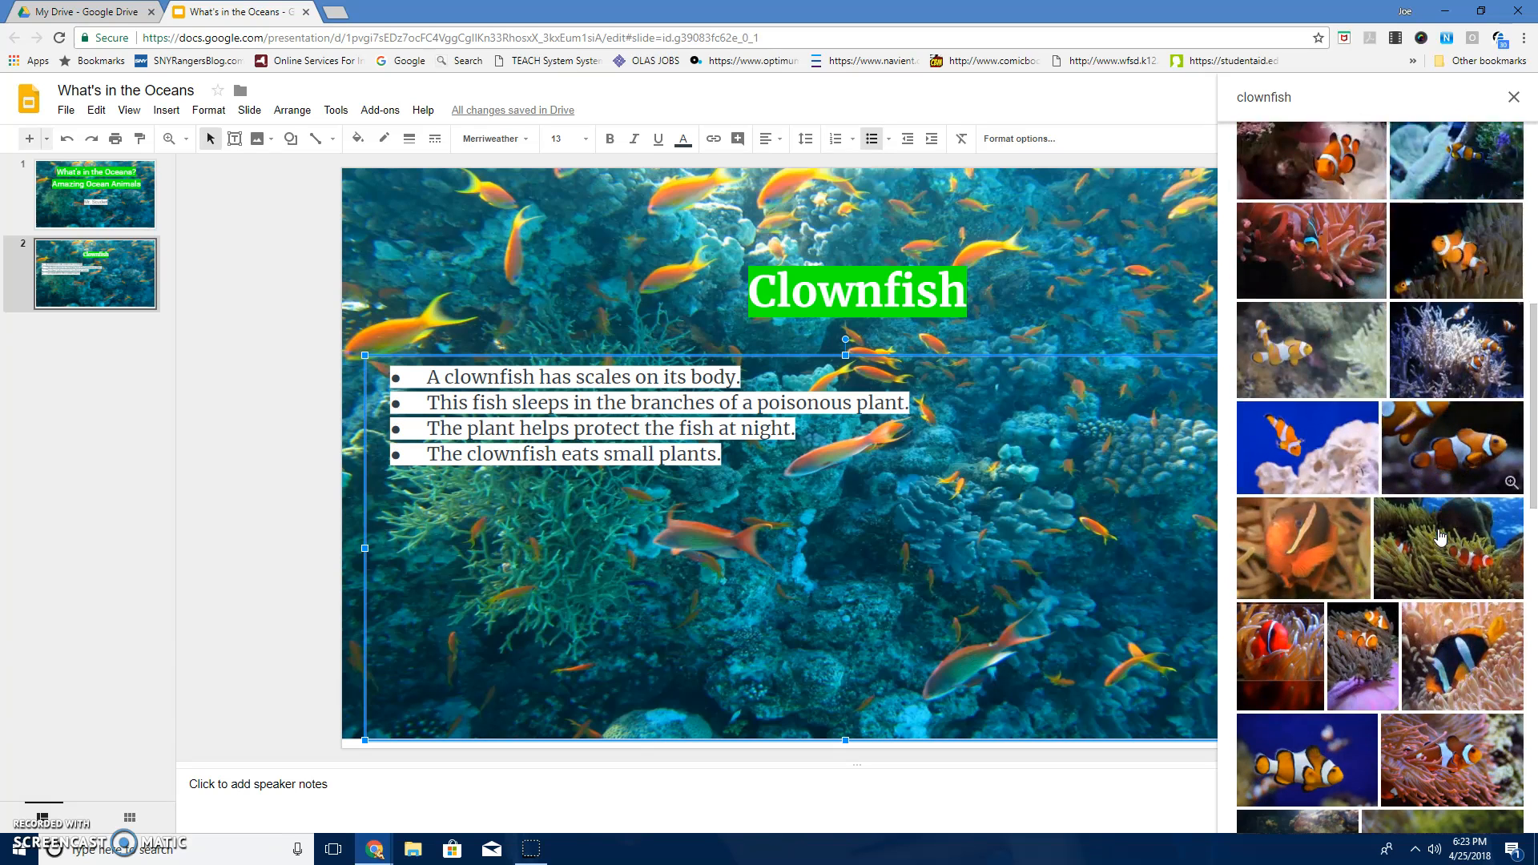
left_click(1338, 585)
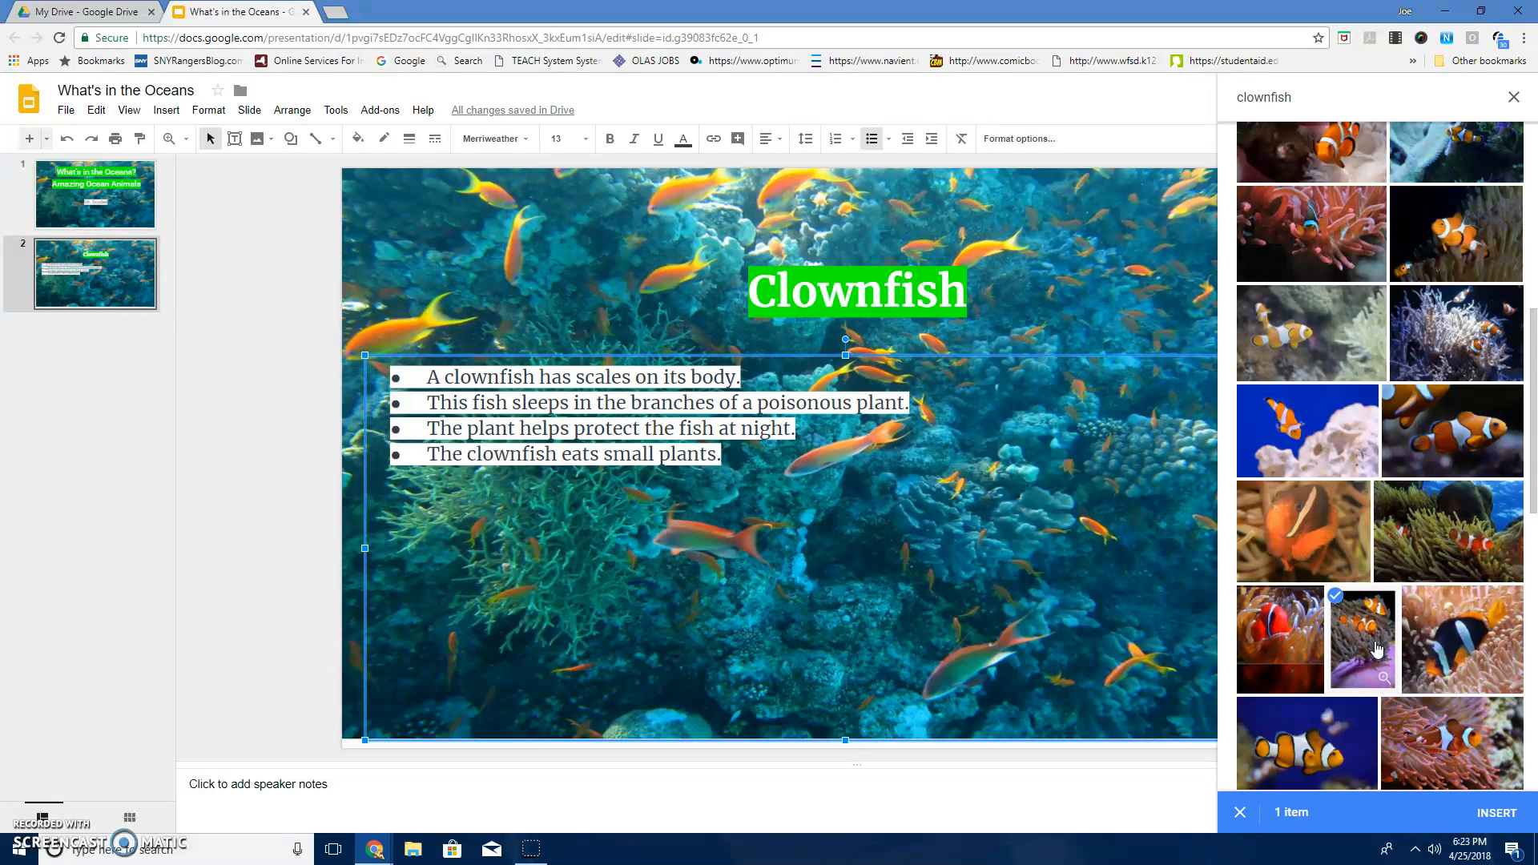
left_click(1498, 816)
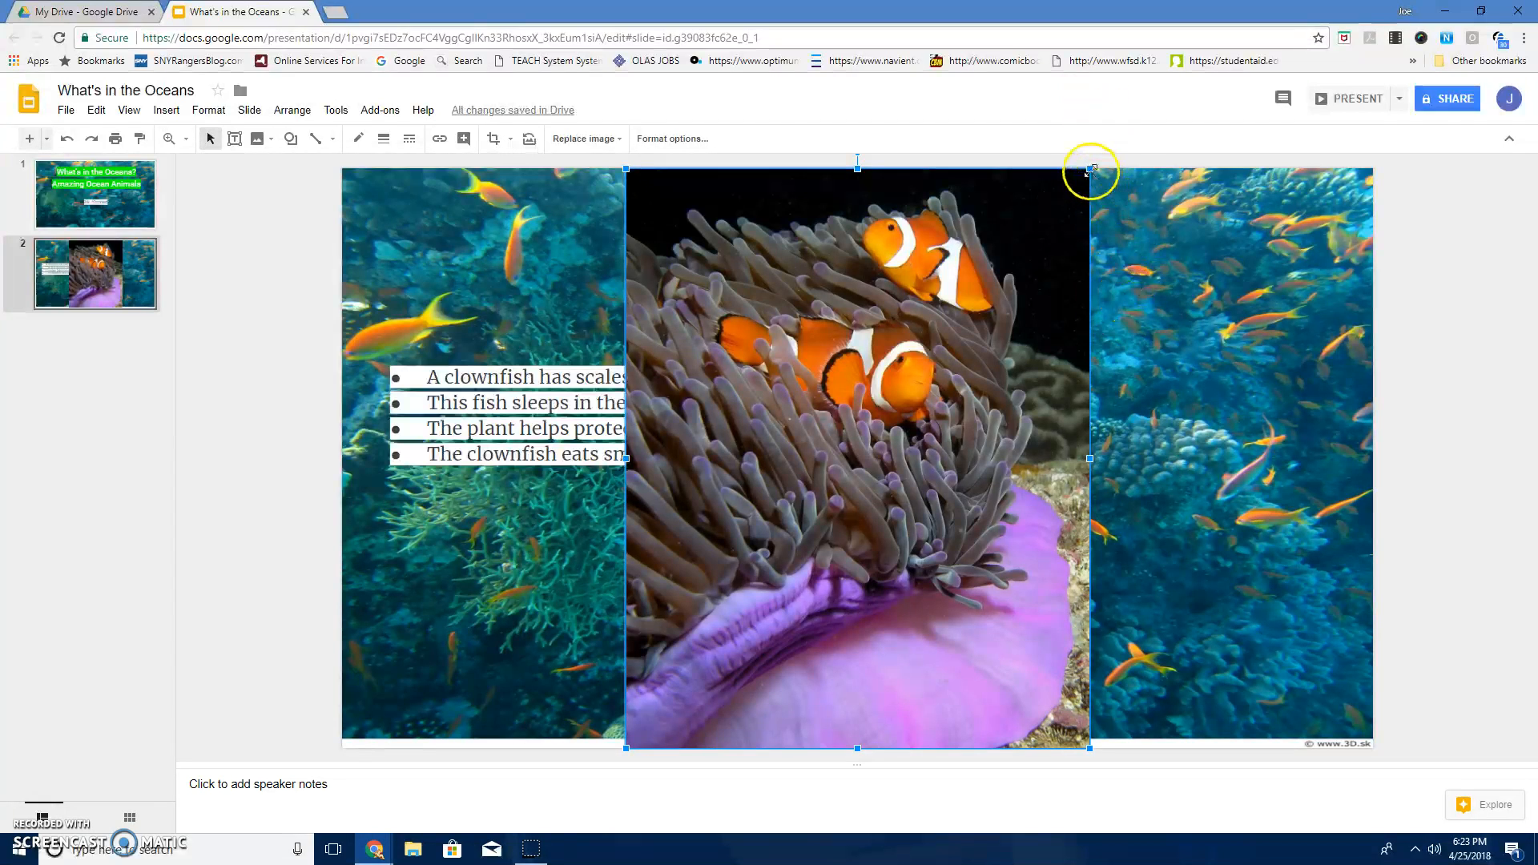
Step: Shrink the clownfish picture to about half its size and place it to the right of the bulleted facts
left_click_drag(1090, 168, 1298, 347)
left_click_drag(1229, 418, 1190, 419)
left_click(1471, 369)
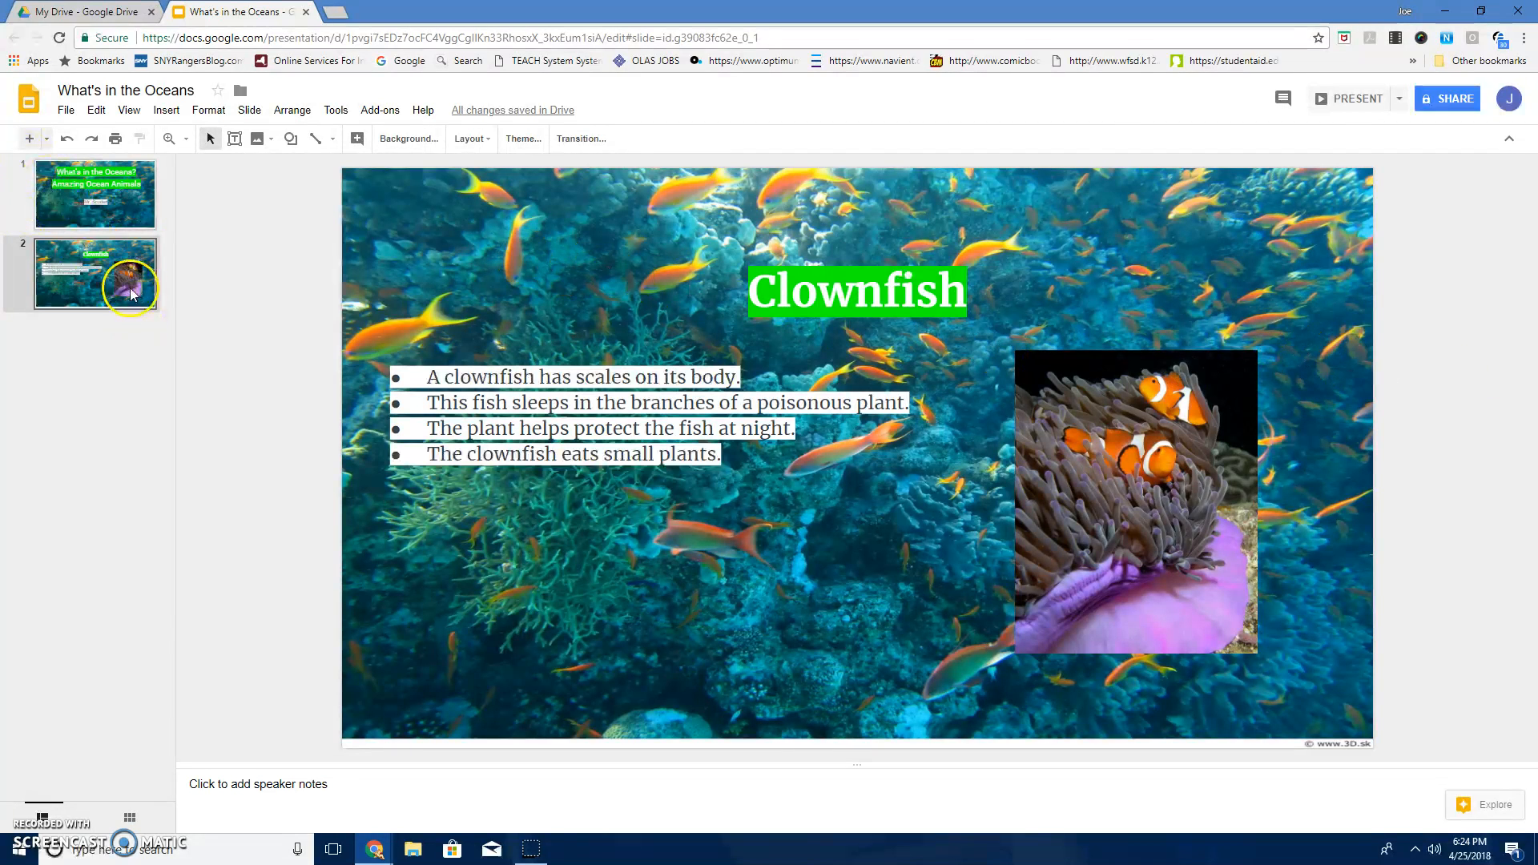
Step: Add a new slide after the Clownfish slide
left_click(97, 293)
right_click(95, 293)
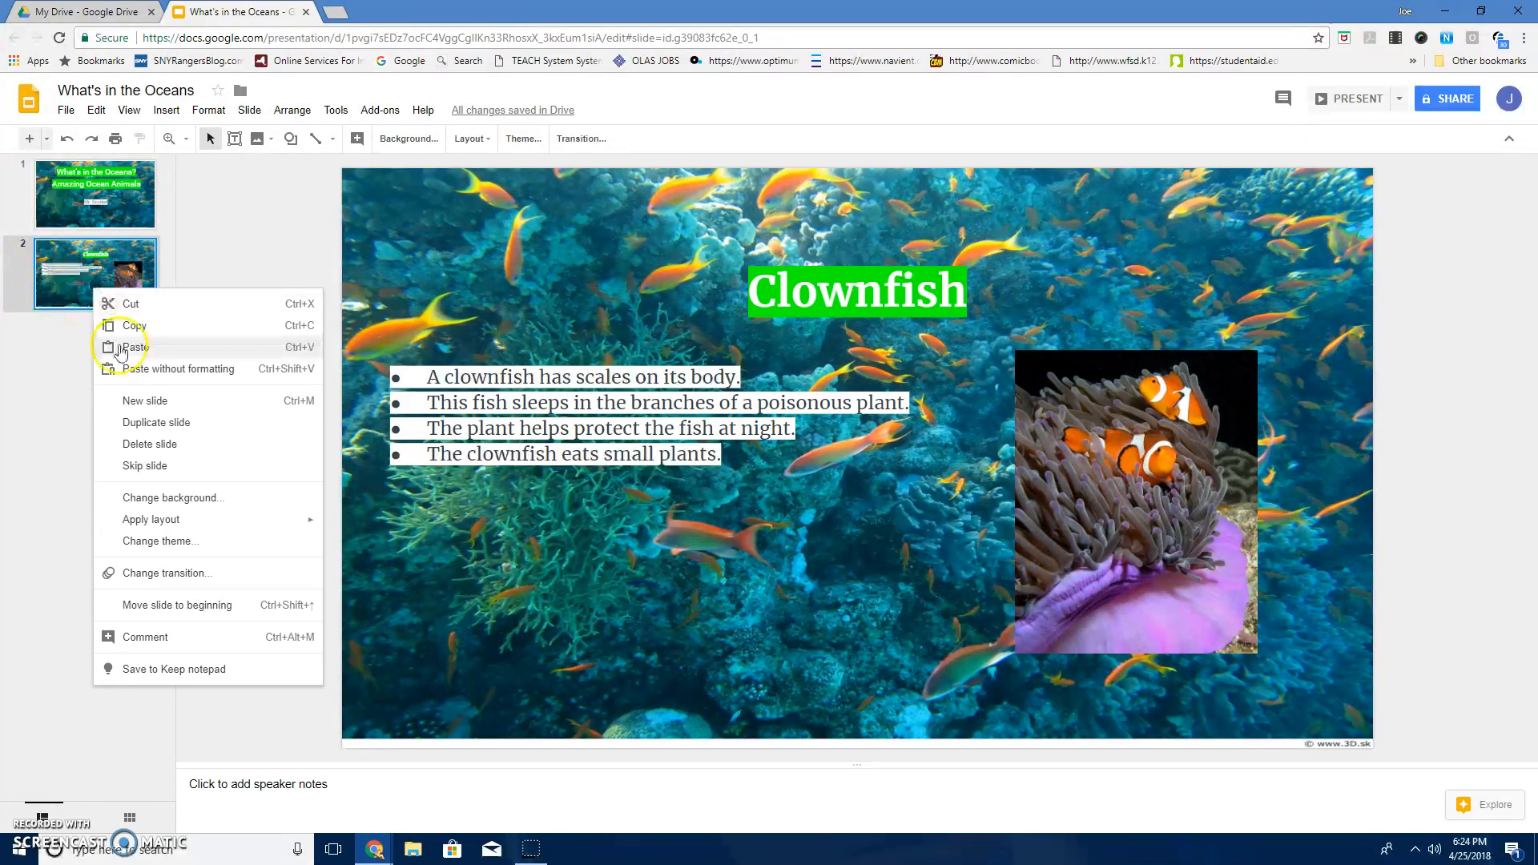
left_click(157, 408)
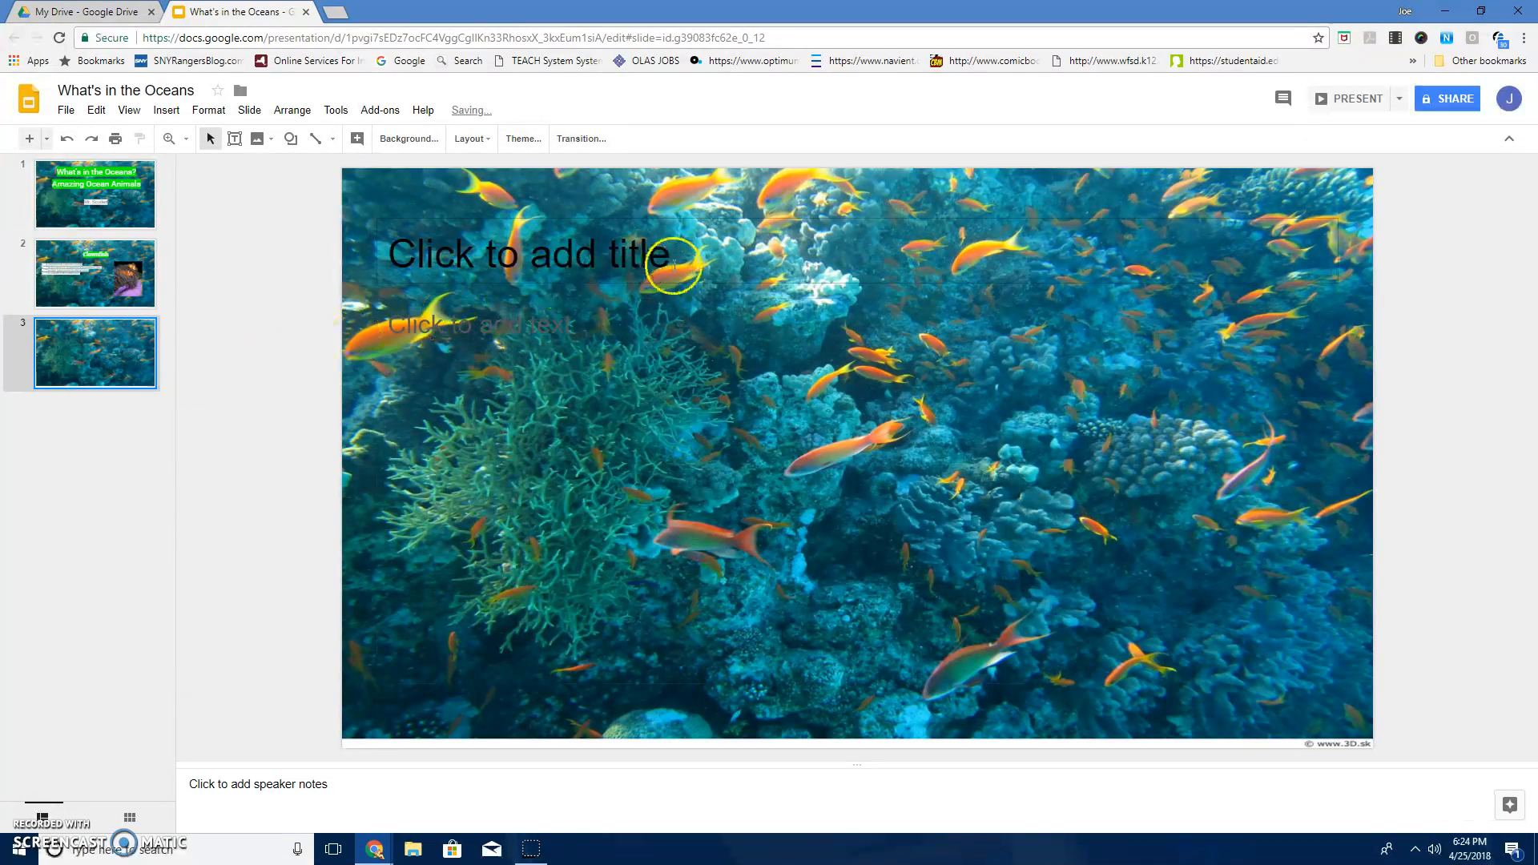
Step: Restore the presentation window to half the screen, side by side with the ReadWorks article
mouse_move(374, 850)
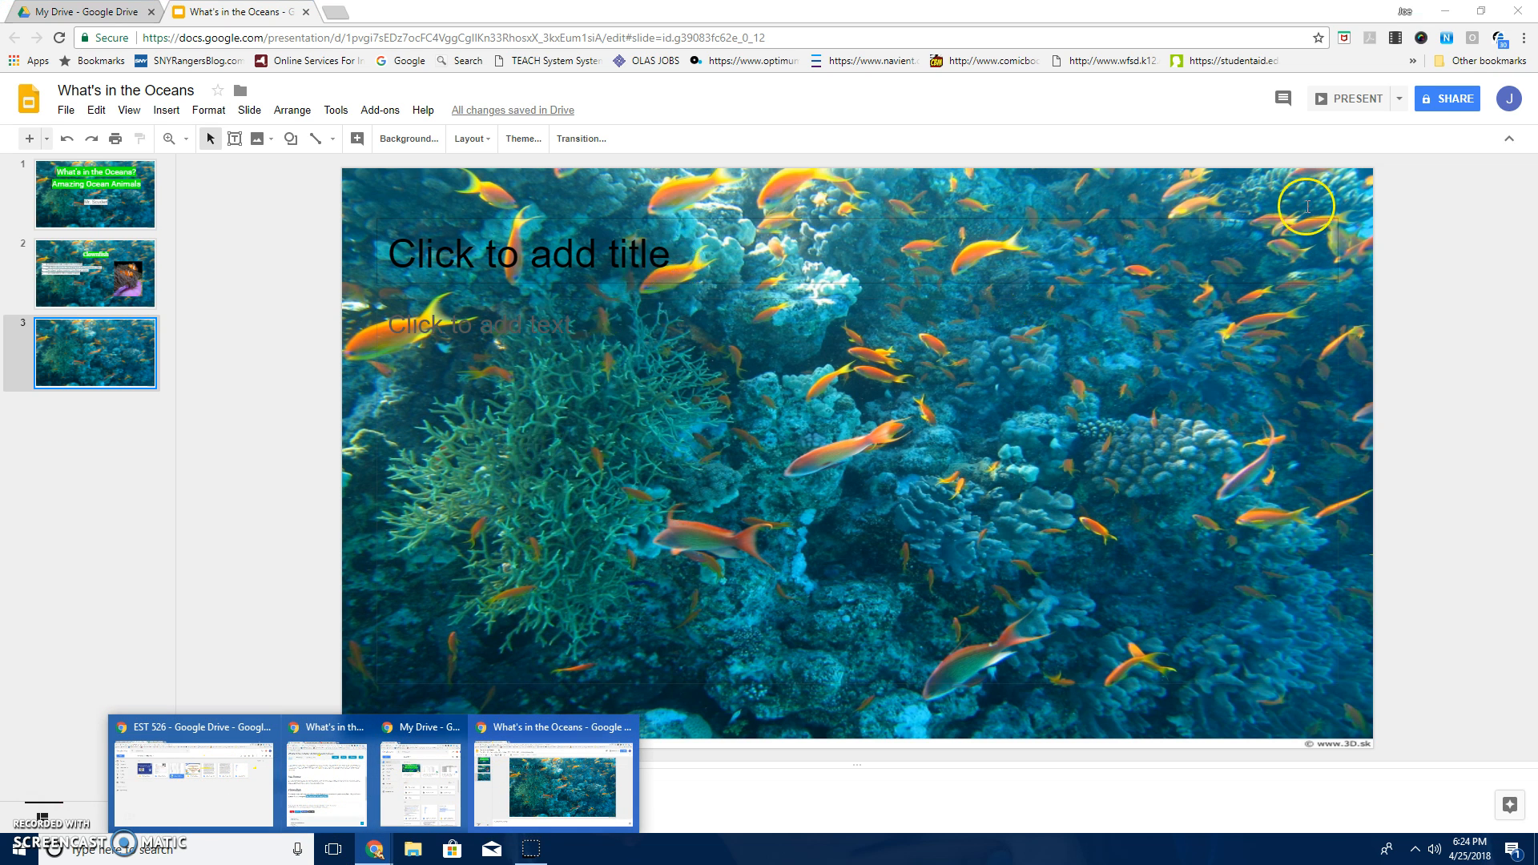
left_click(1481, 11)
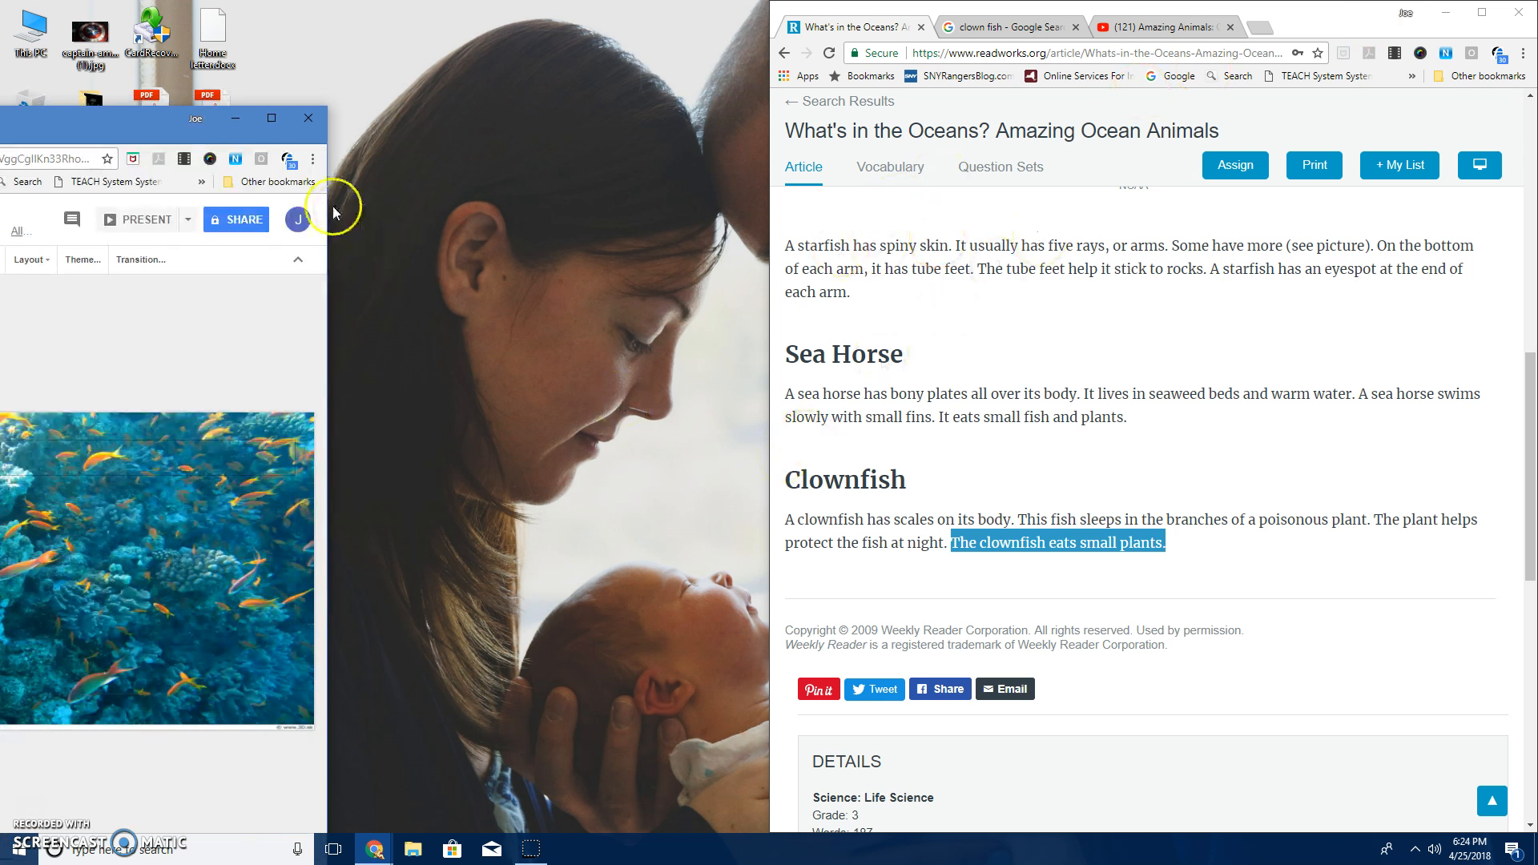
left_click_drag(114, 128, 2, 121)
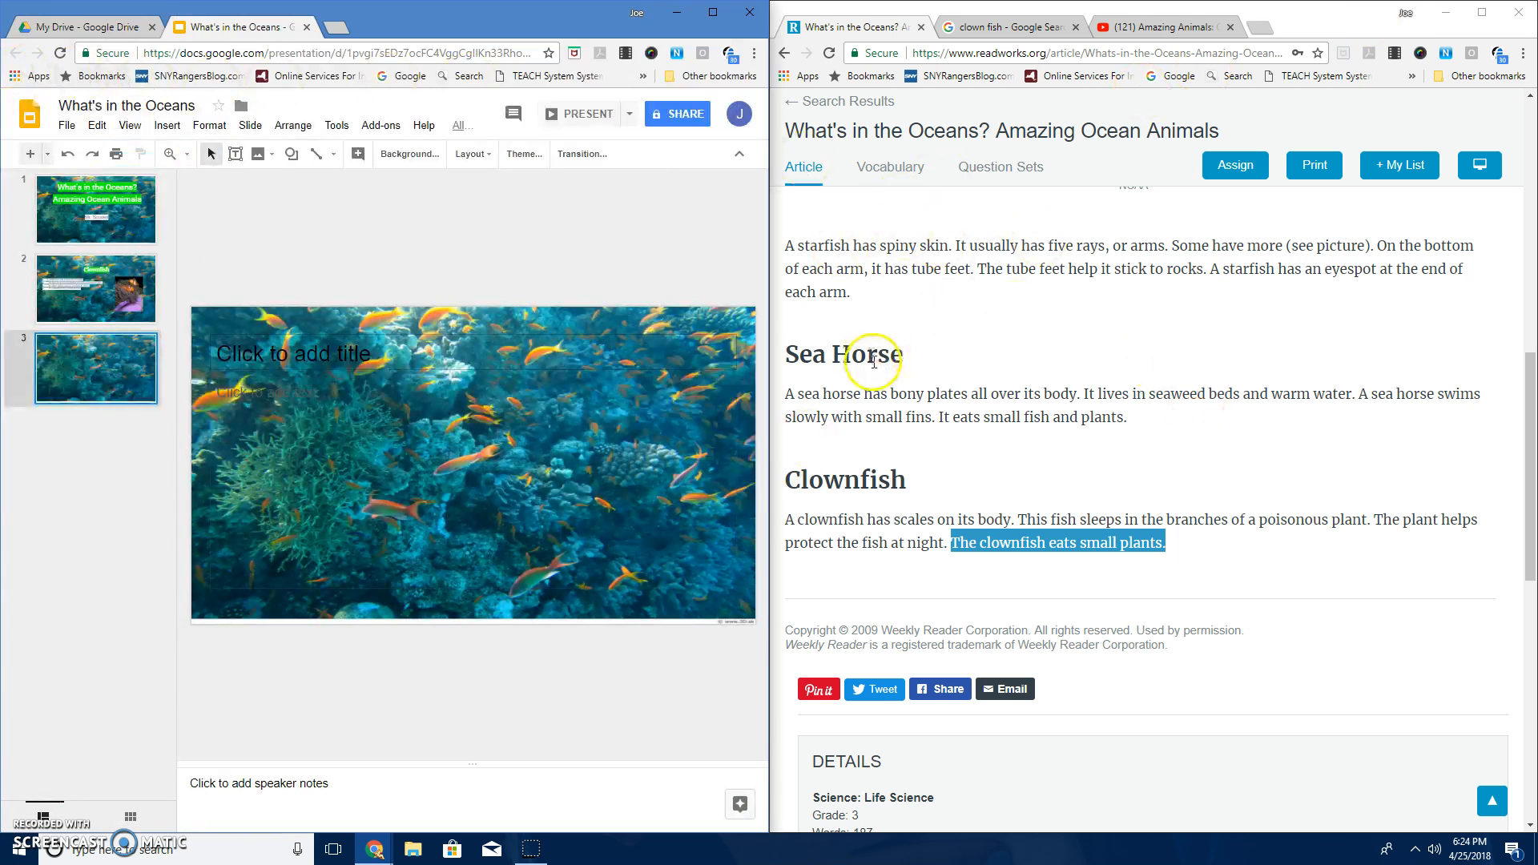
Step: Copy the article heading "Sea Horse" and paste it into the third slide's title placeholder
left_click_drag(906, 360, 760, 362)
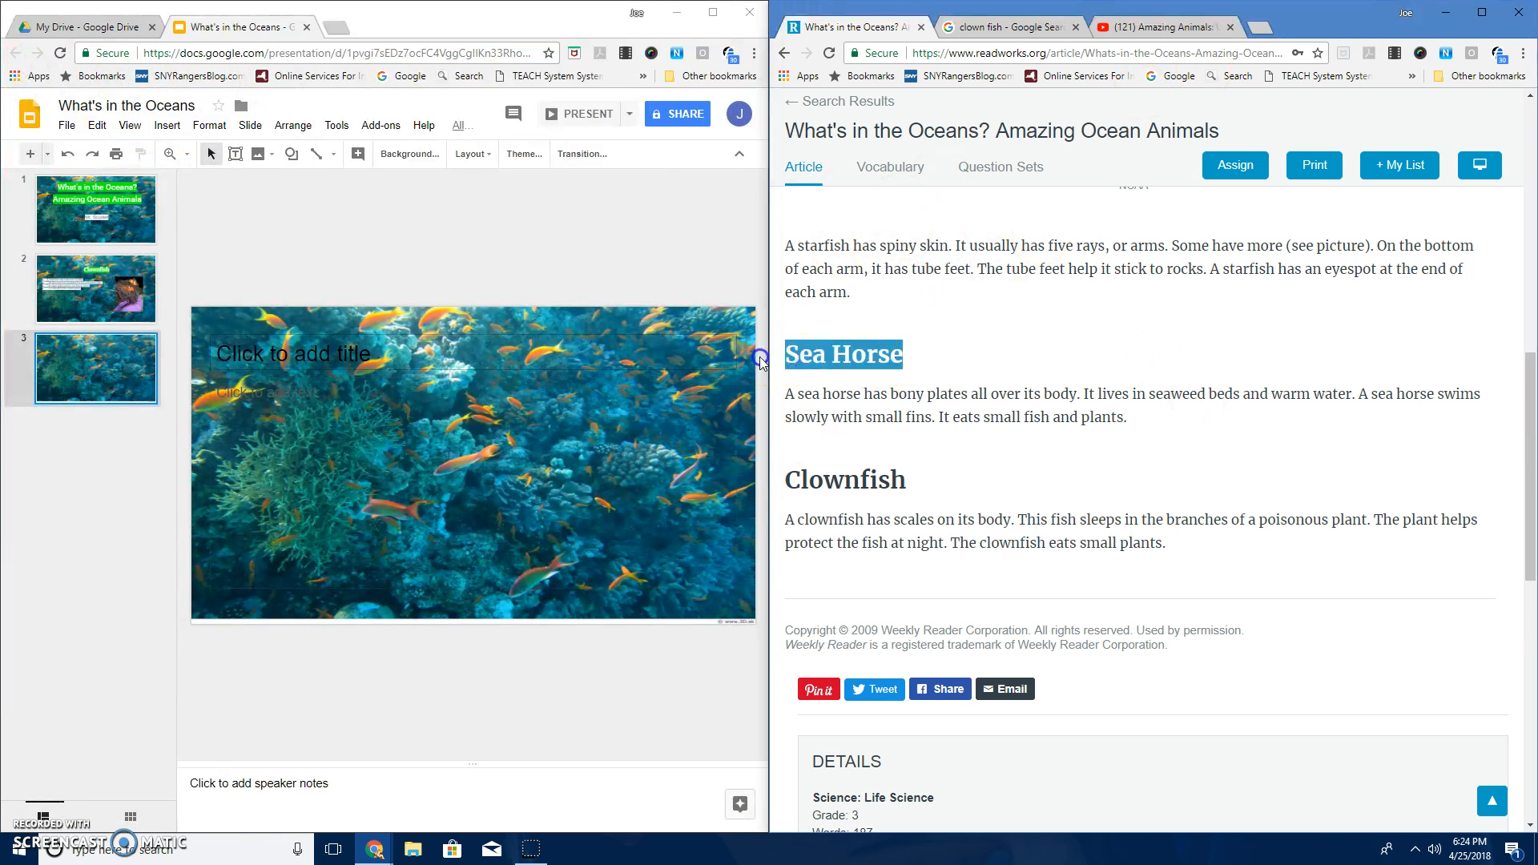
right_click(856, 356)
left_click(880, 367)
left_click(453, 358)
right_click(453, 358)
left_click(518, 416)
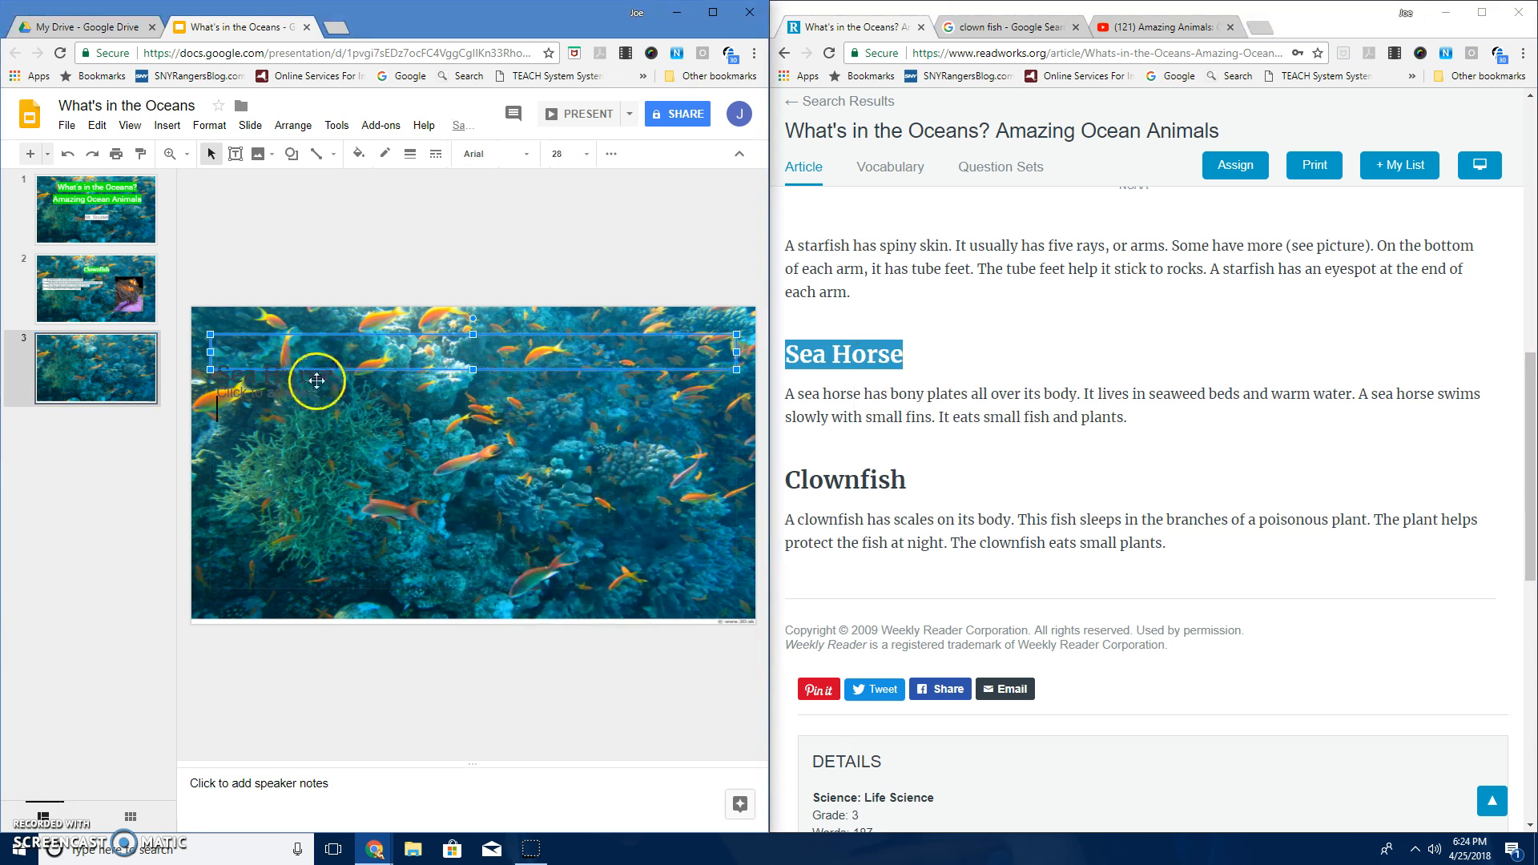
Step: Select the "Sea Horse" title text and change its color to white
left_click_drag(334, 375, 207, 385)
left_click(326, 375)
left_click(584, 153)
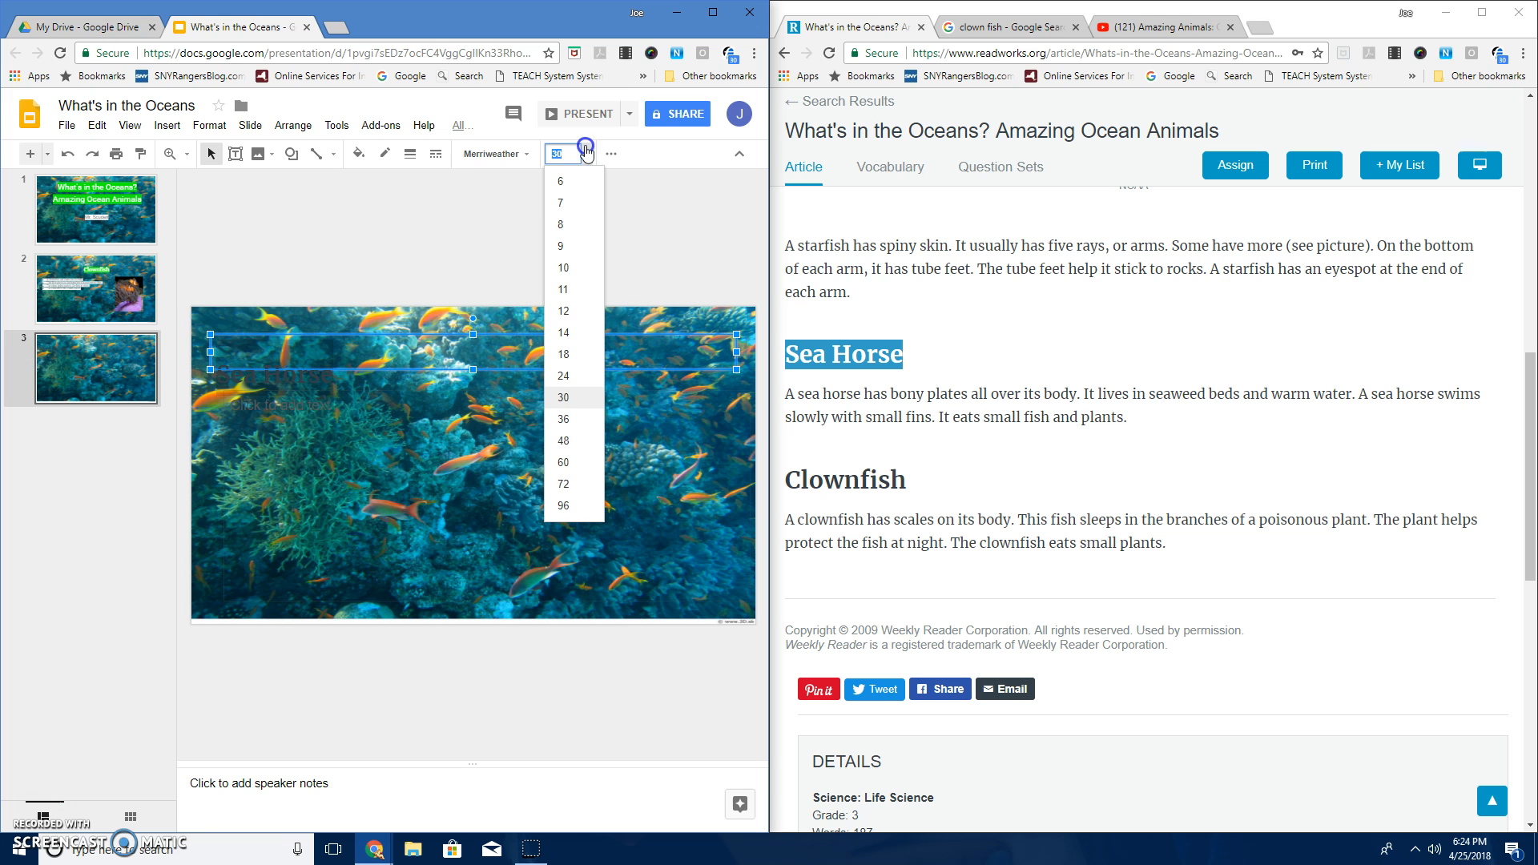
left_click(621, 159)
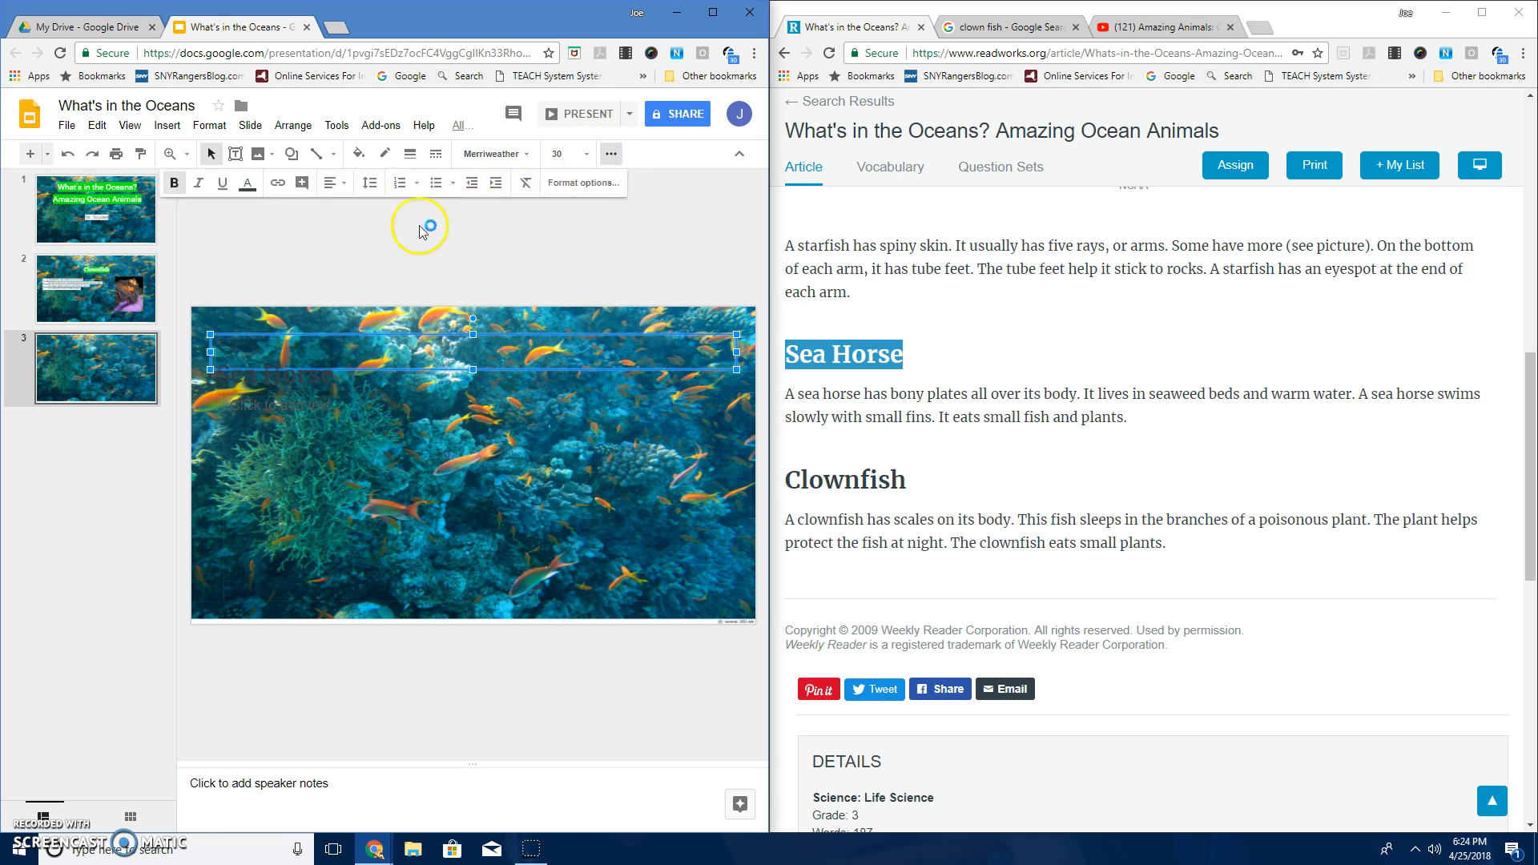
left_click(249, 184)
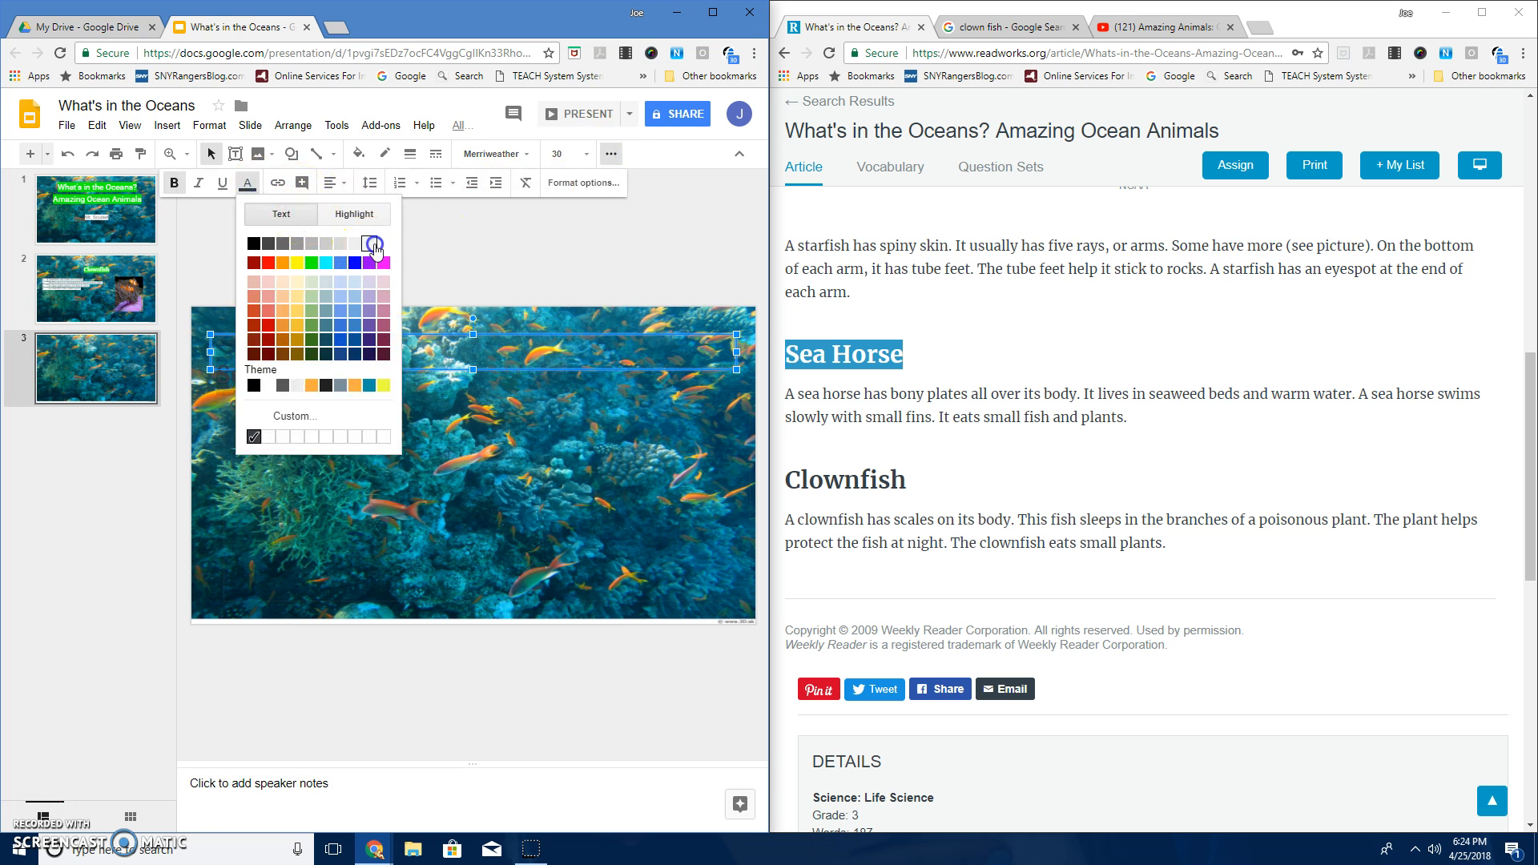
left_click(372, 244)
Step: Highlight the "Sea Horse" title in green and center it
left_click(257, 185)
left_click(370, 216)
left_click(315, 281)
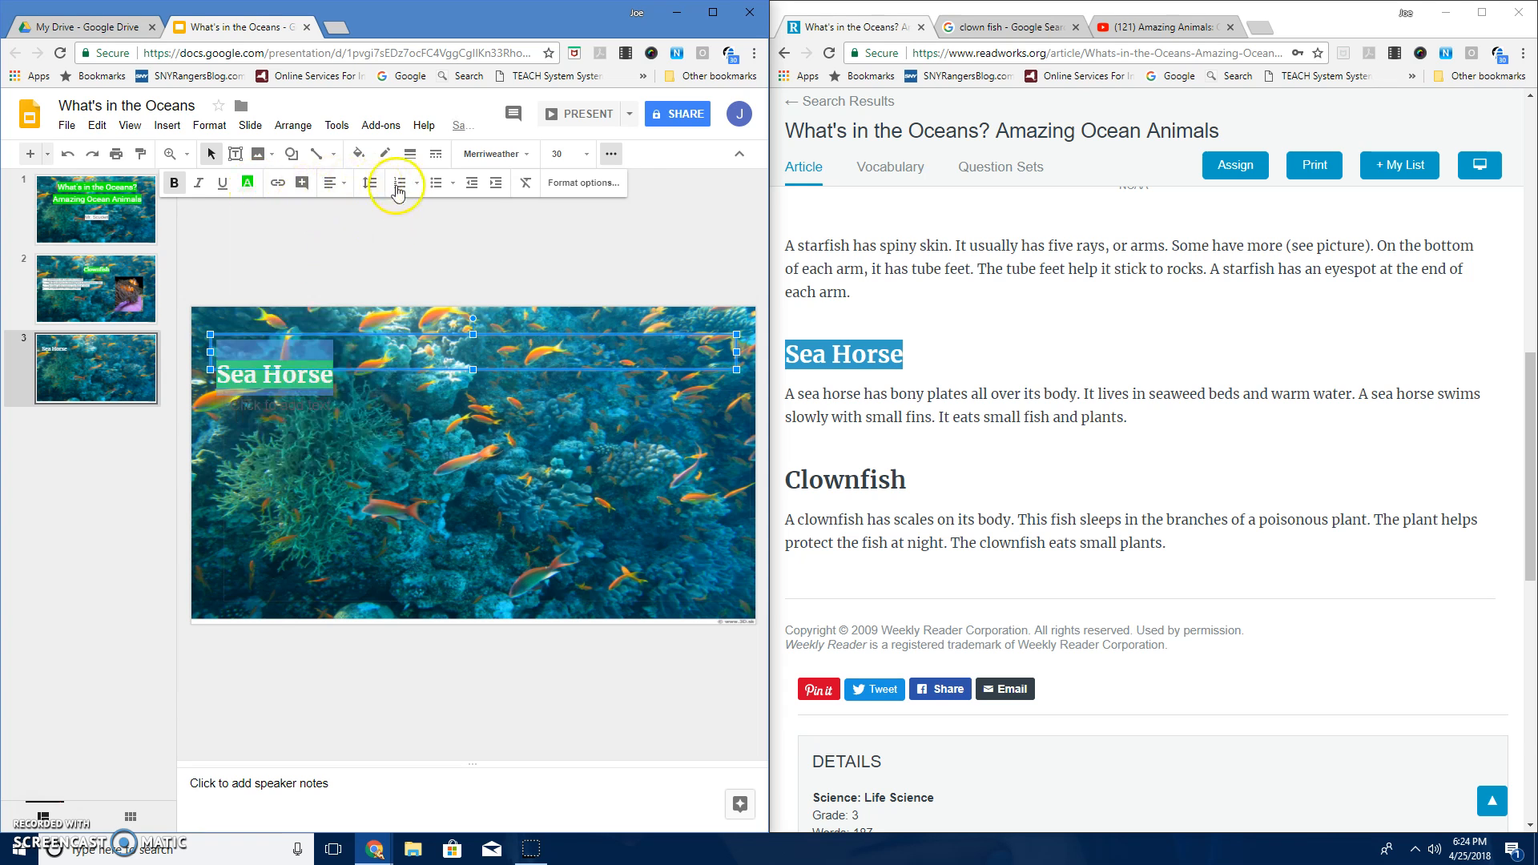
left_click(338, 185)
left_click(358, 211)
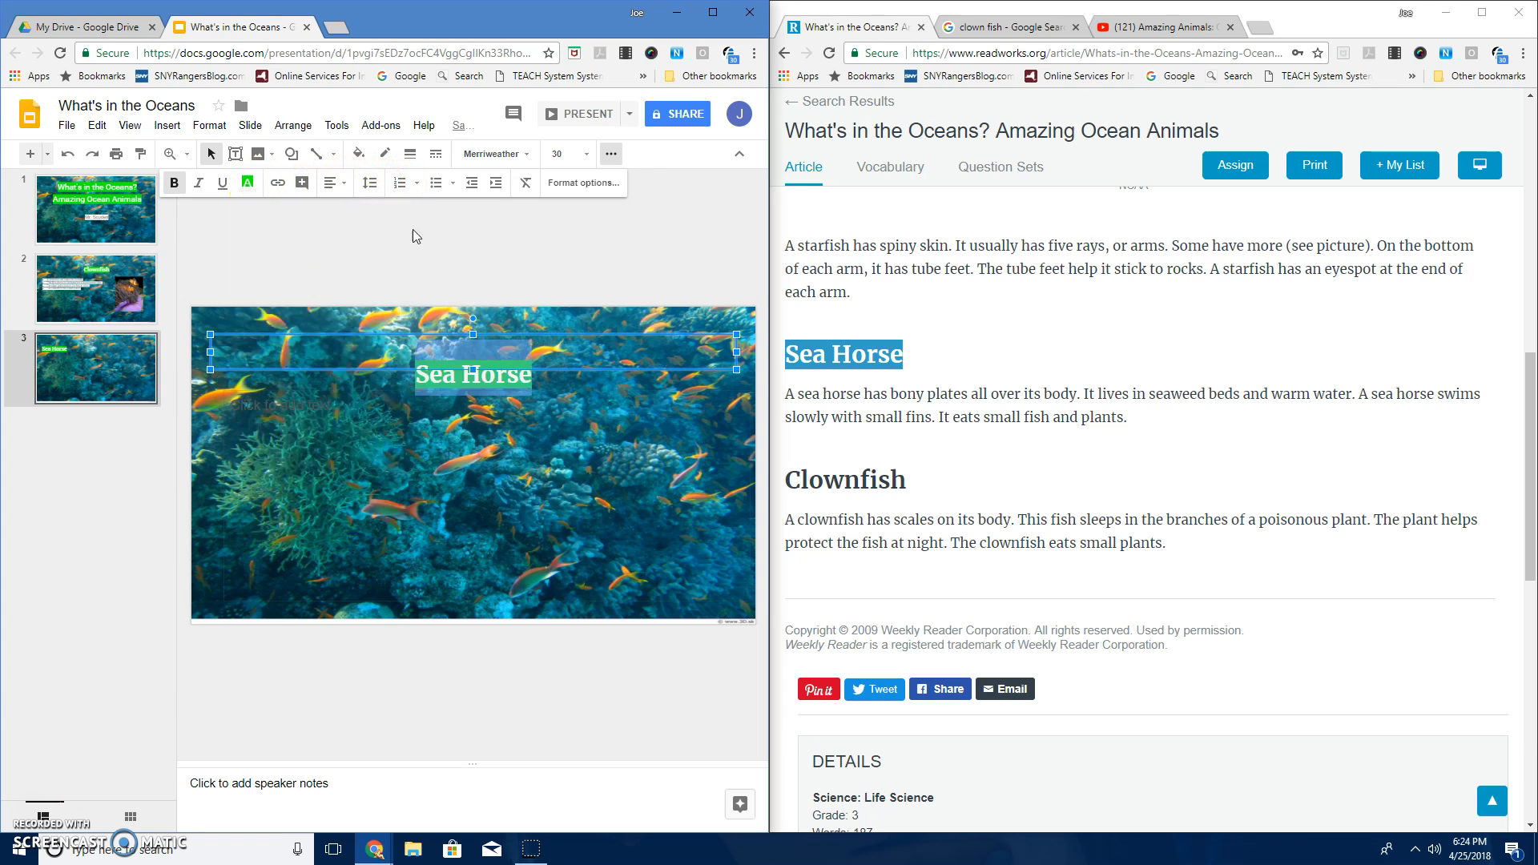
left_click(644, 258)
Step: Move the third slide's body placeholder slightly down below the title, and switch to the YouTube tab with the Nat Geo Kids ocean animals playlist
left_click(569, 450)
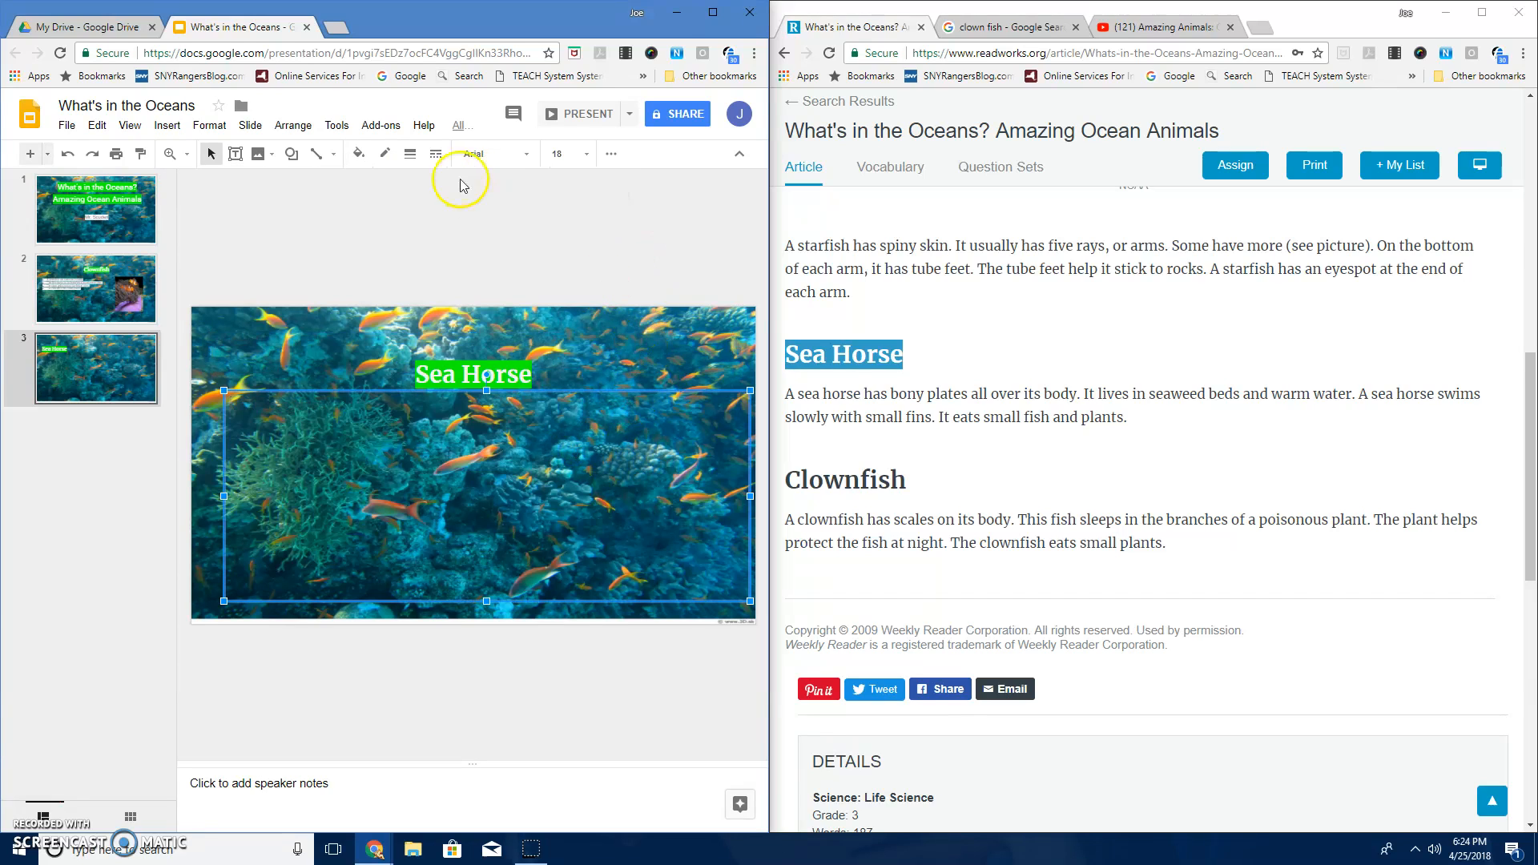
left_click(1114, 28)
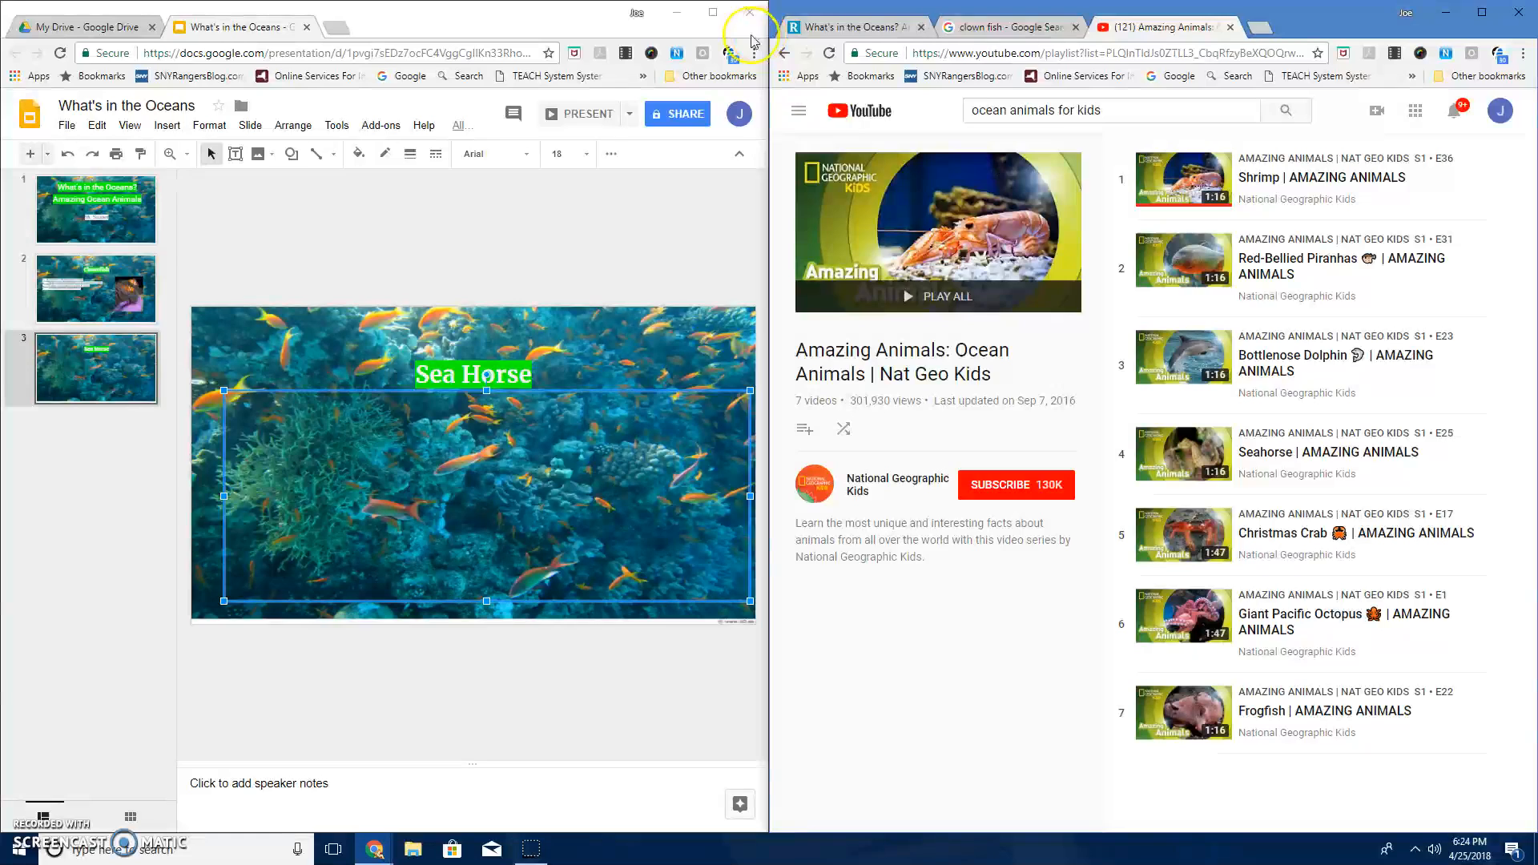
Step: Switch to the full-screen Google Slides window, search YouTube for "amazing animals seahorse", and insert the video "Seahorse | AMAZING ANIMALS" on the third slide
left_click(712, 15)
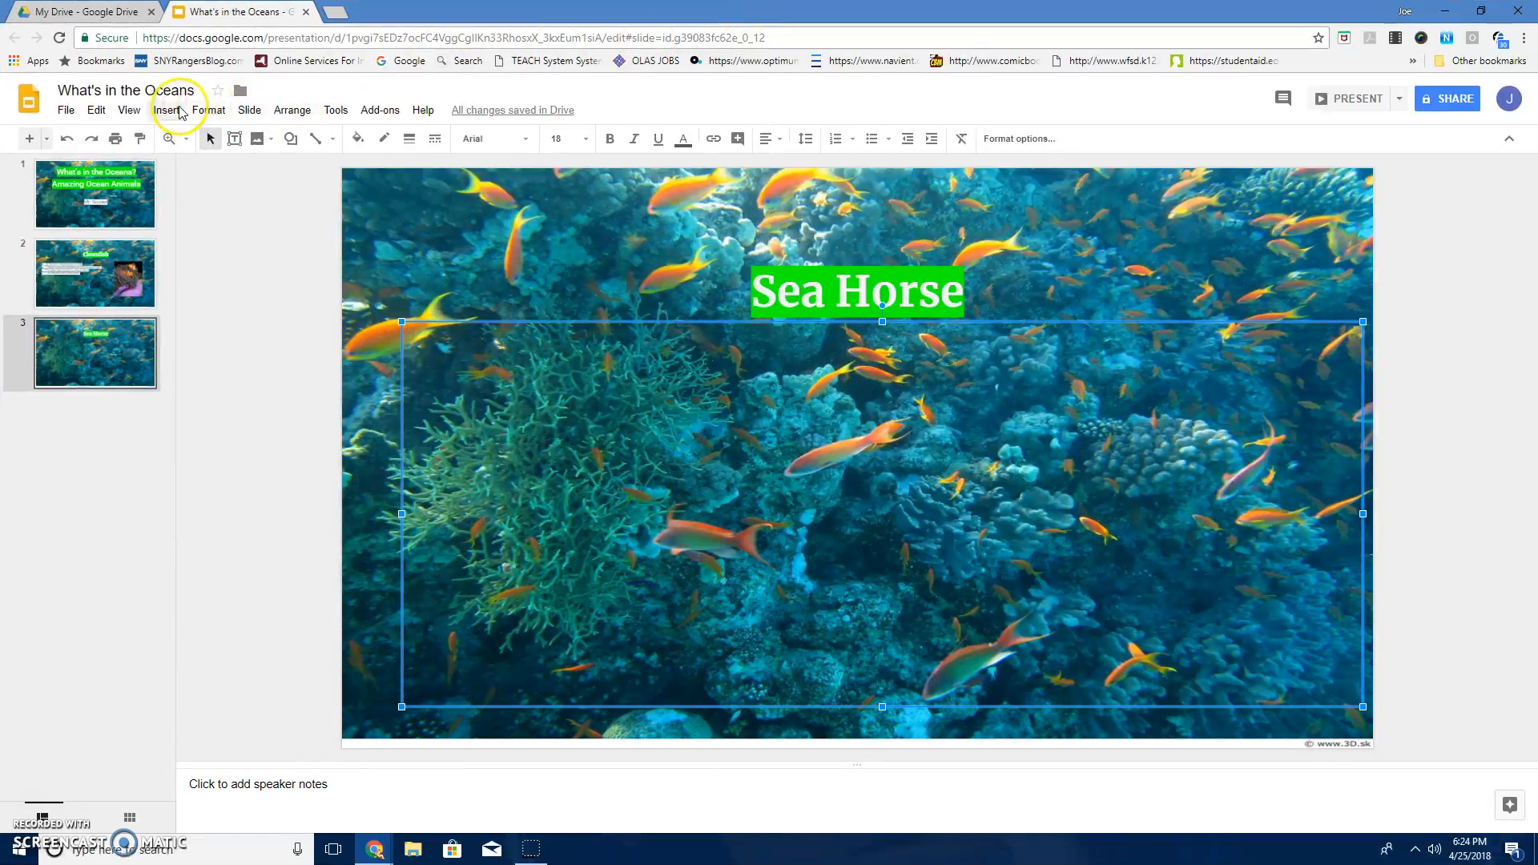
left_click(167, 111)
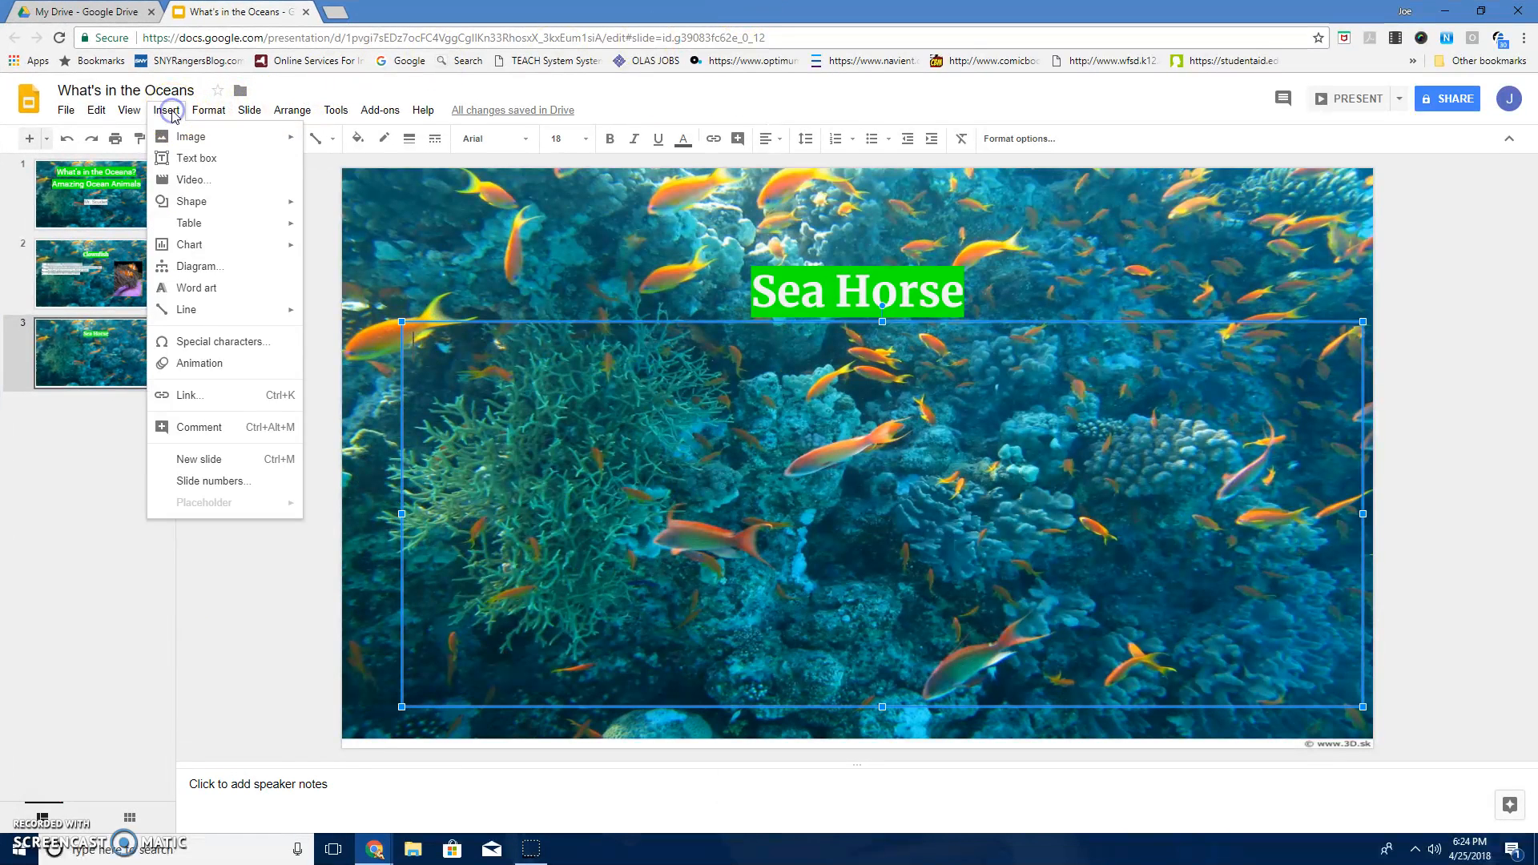
left_click(192, 179)
left_click(515, 310)
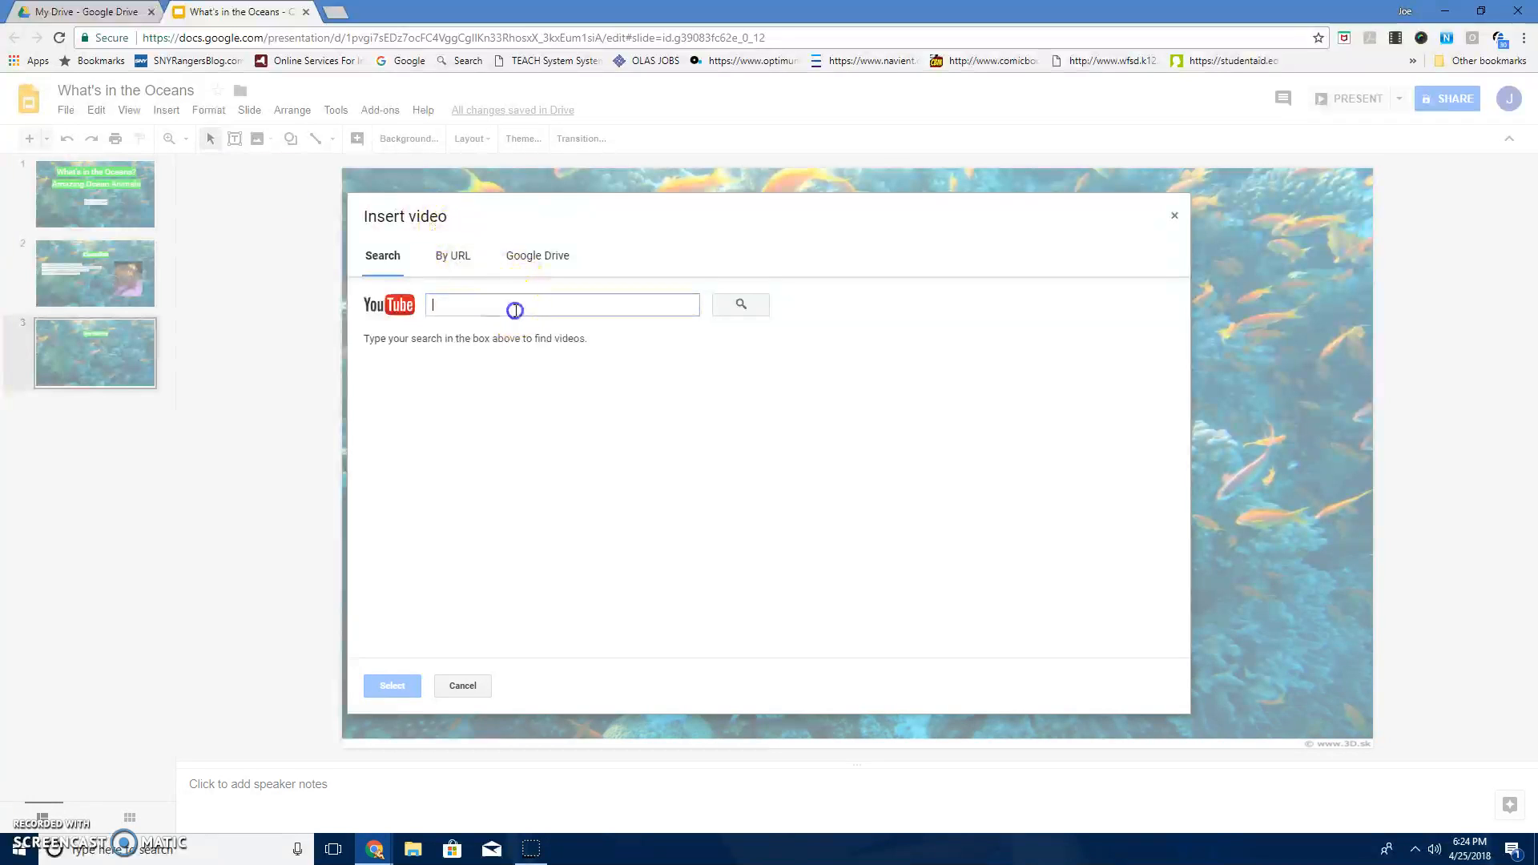
type("amazing animals seahorse")
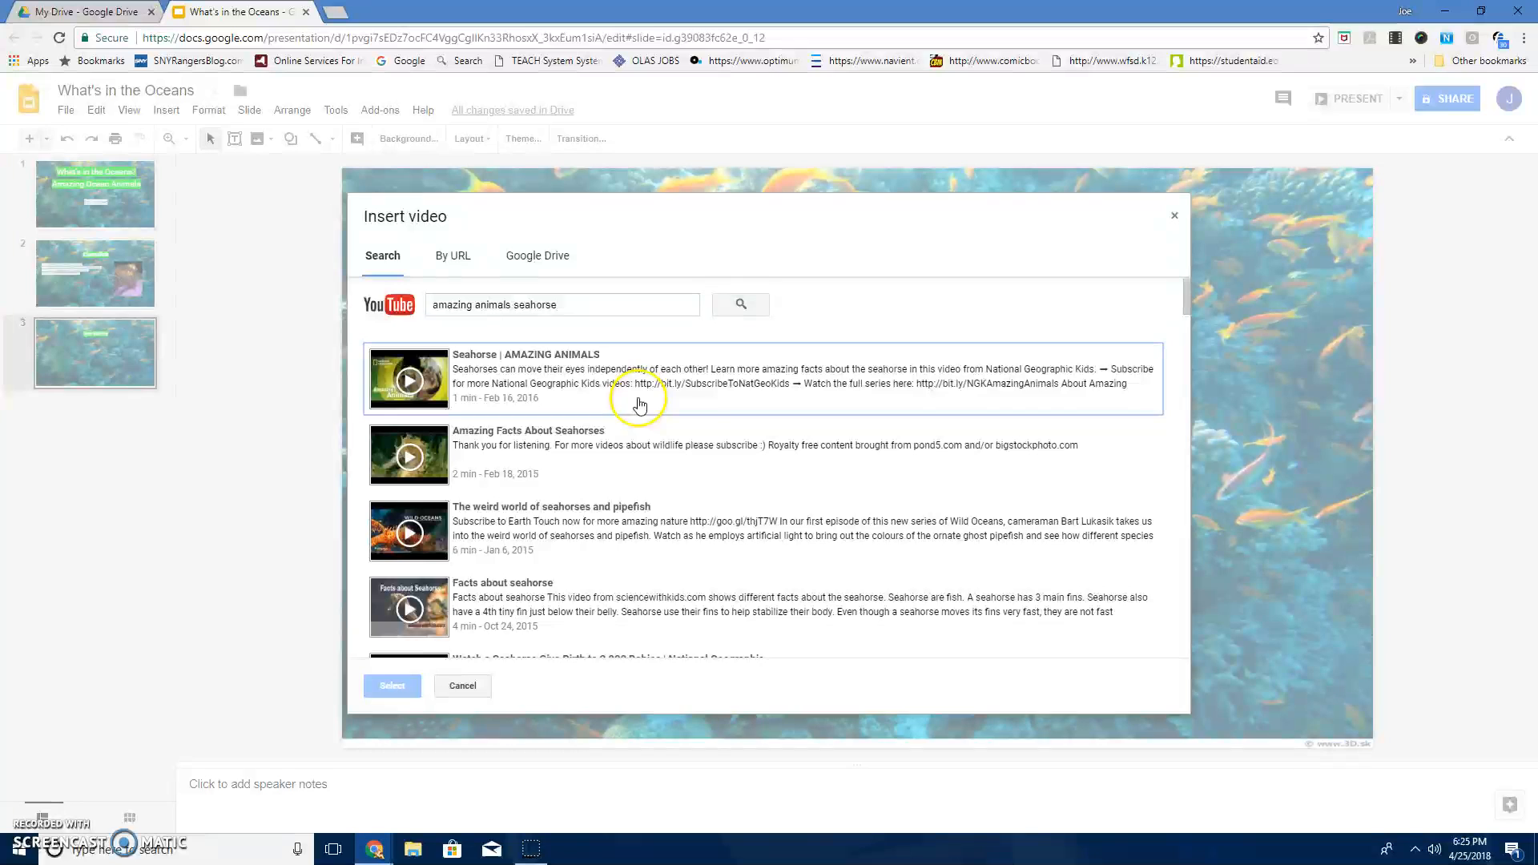
left_click(642, 390)
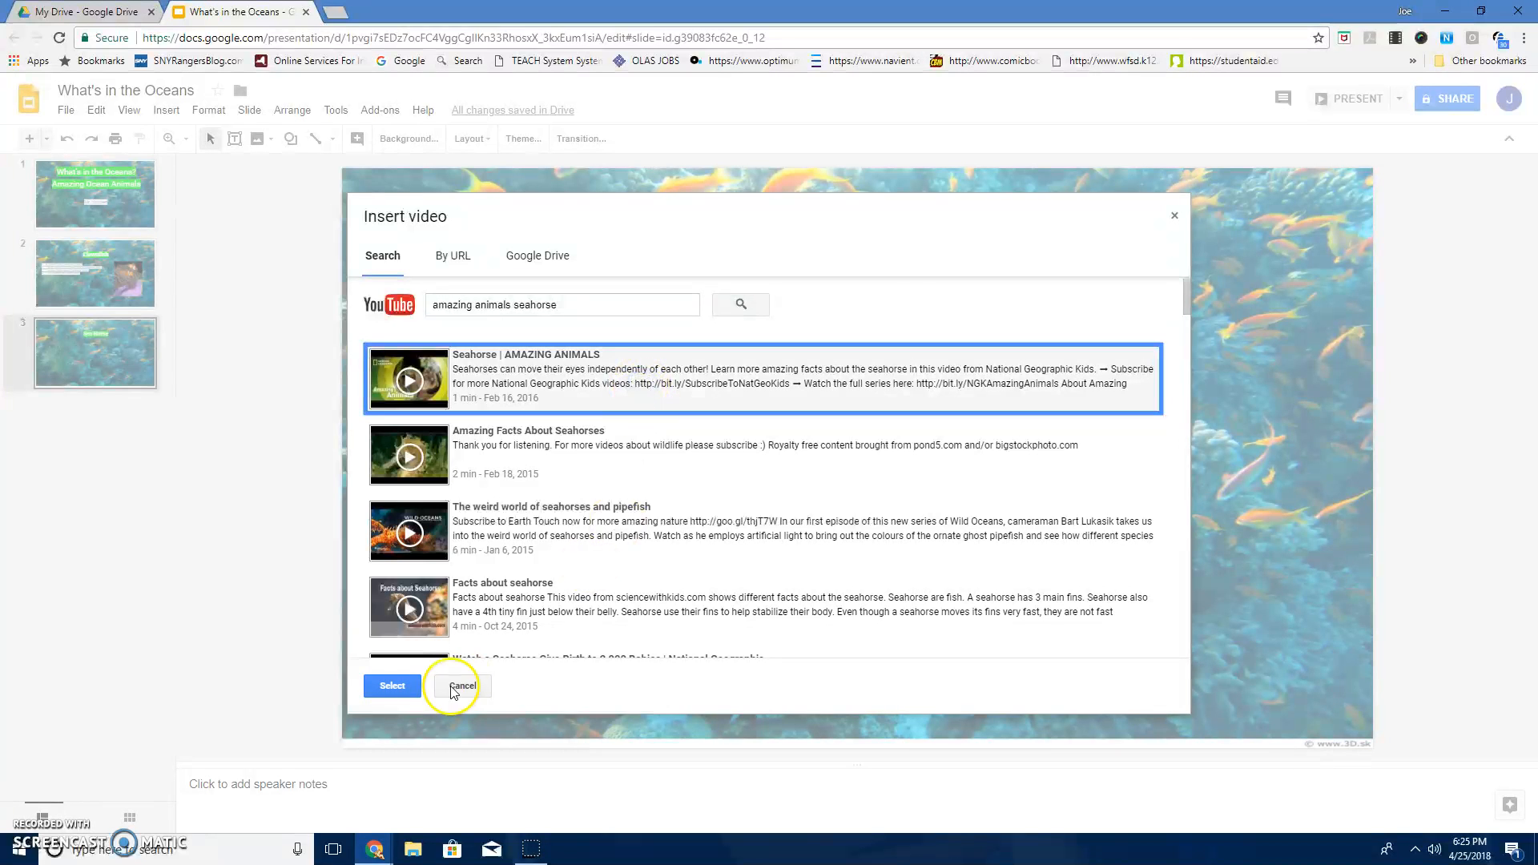
left_click(392, 686)
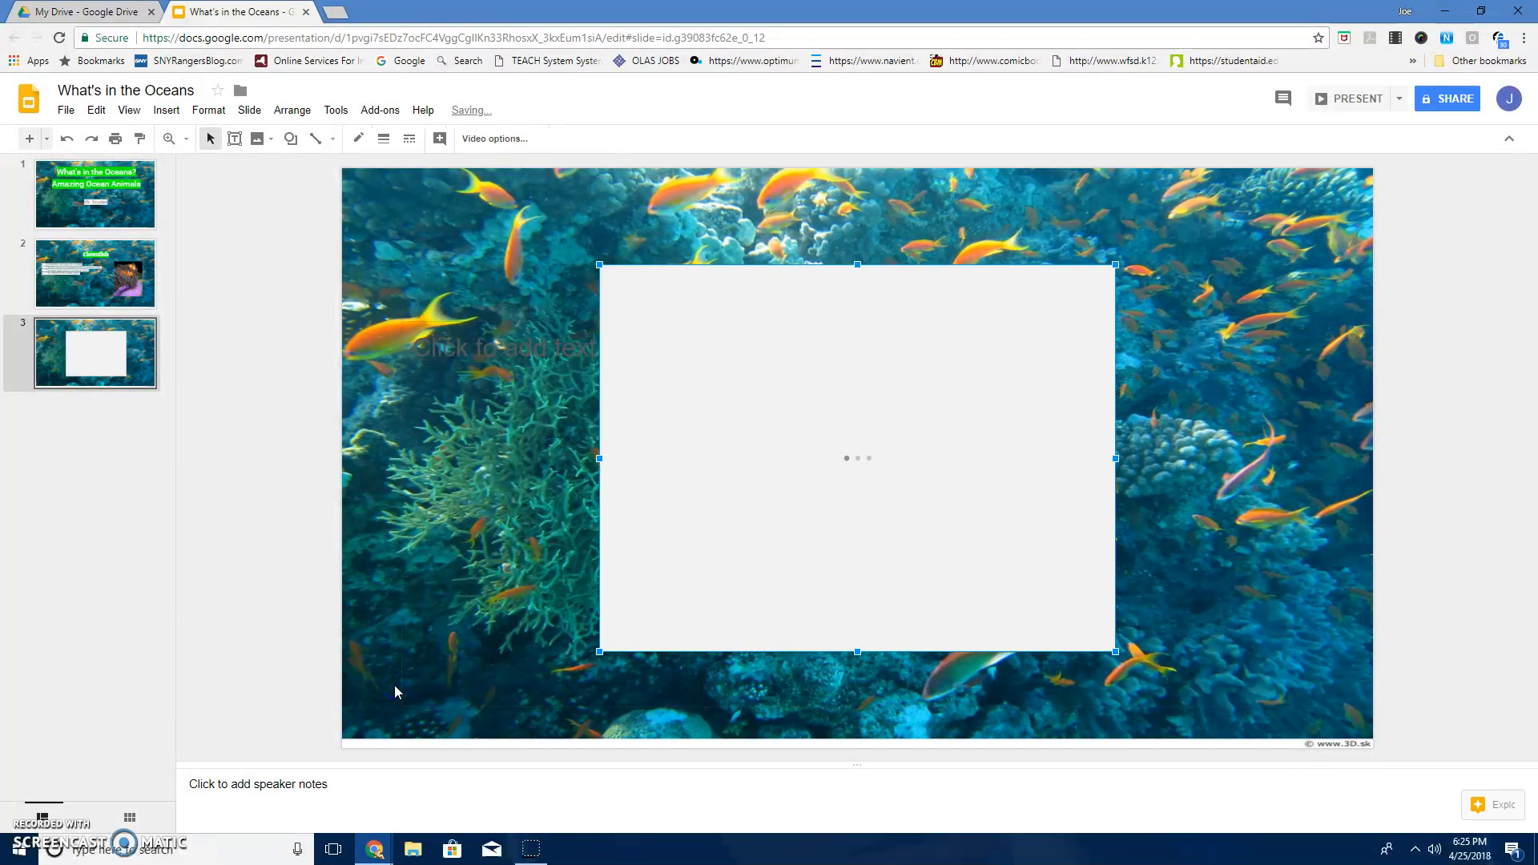
Step: Shrink the inserted seahorse video and position it below the "Sea Horse" title
left_click_drag(896, 470, 893, 530)
left_click_drag(1113, 357, 1001, 391)
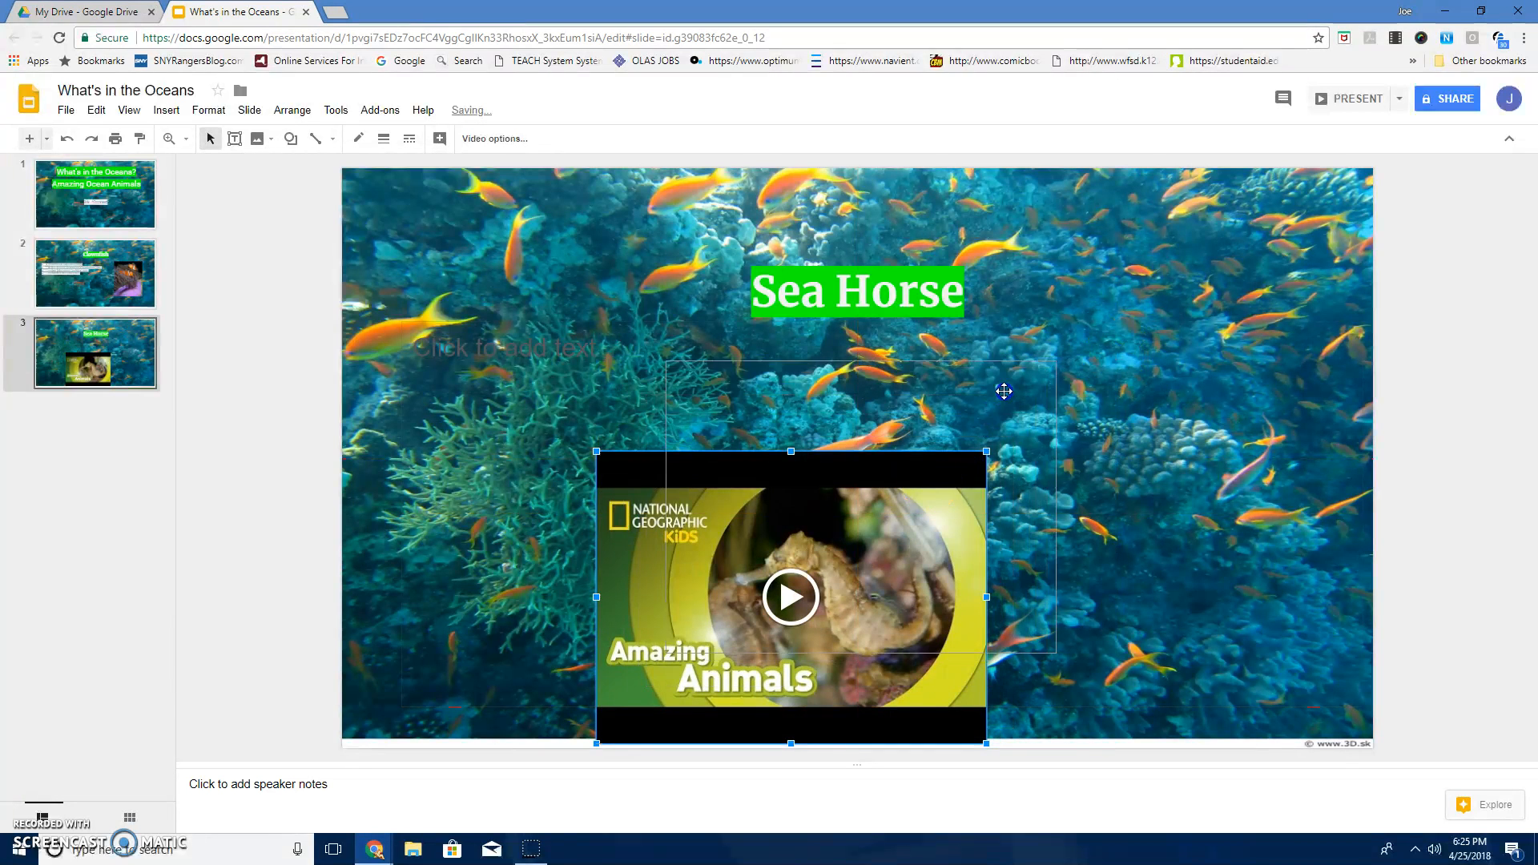